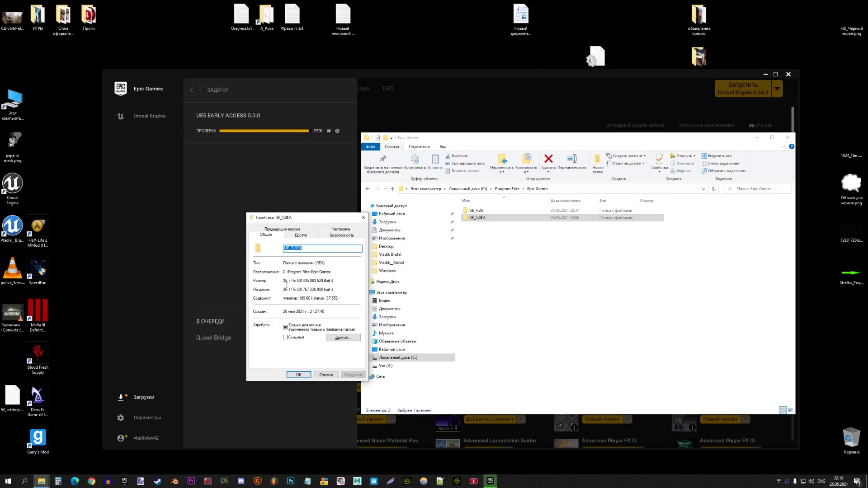
# Check the folder's 35,7 GB total size, then close its Properties dialog.
pyautogui.doubleClick(287, 282)
pyautogui.click(294, 282)
pyautogui.click(364, 218)
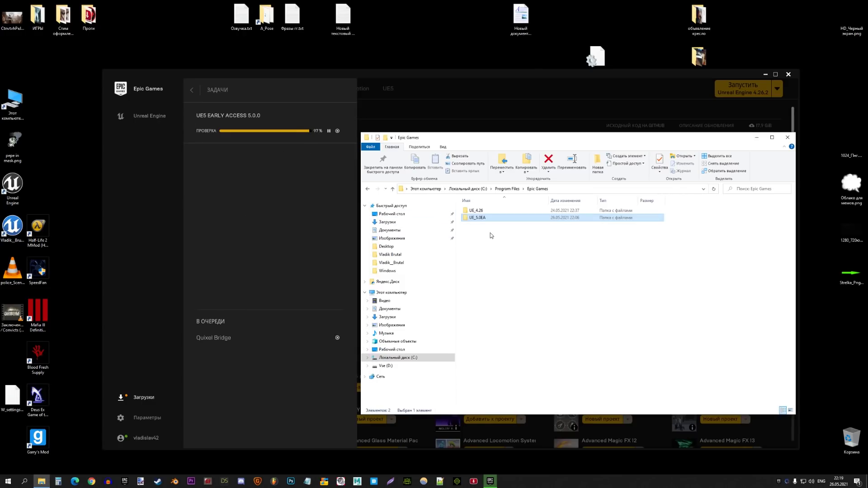
# Go into UE_5.0EA\Engine\Config and open BaseEngine.ini in Notepad.
pyautogui.doubleClick(483, 219)
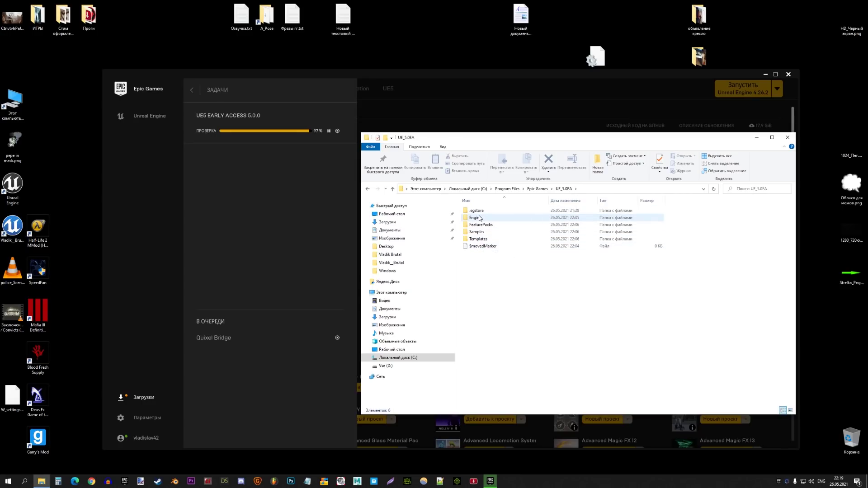
pyautogui.doubleClick(480, 218)
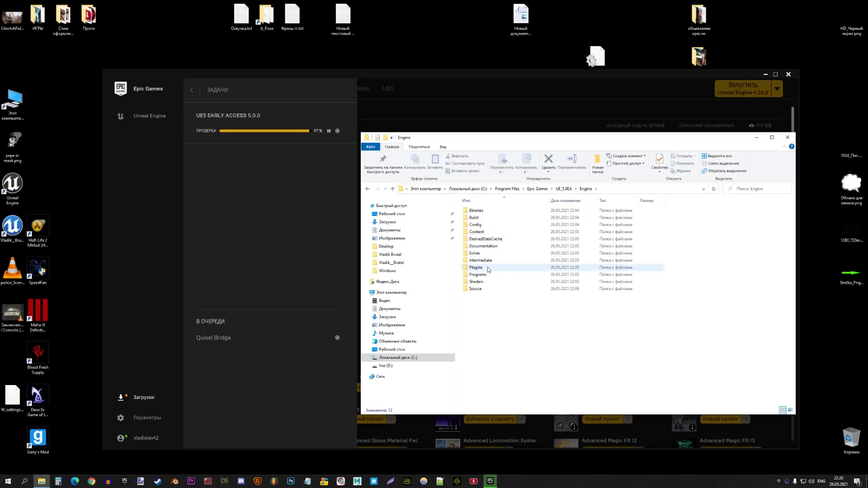
pyautogui.doubleClick(480, 226)
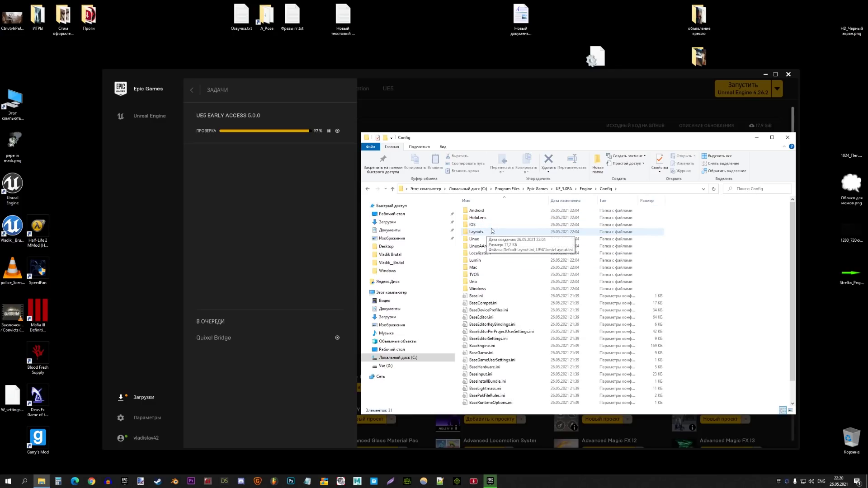
pyautogui.scroll(-1, 491, 288)
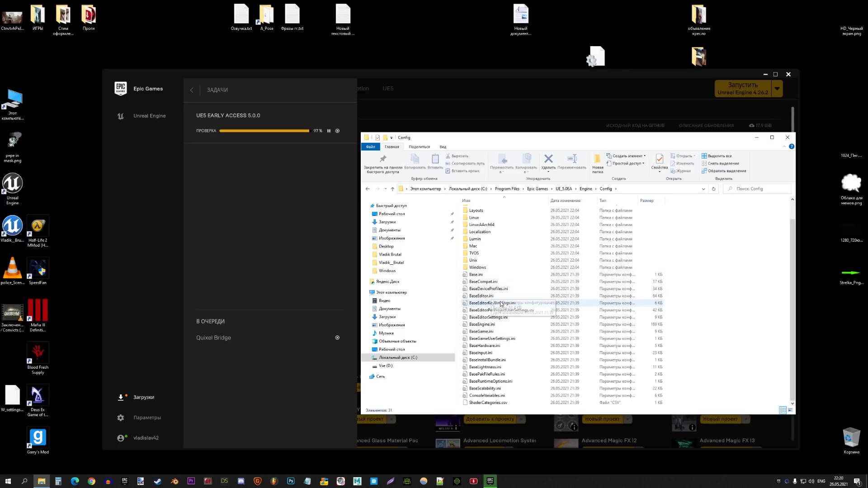
pyautogui.doubleClick(519, 325)
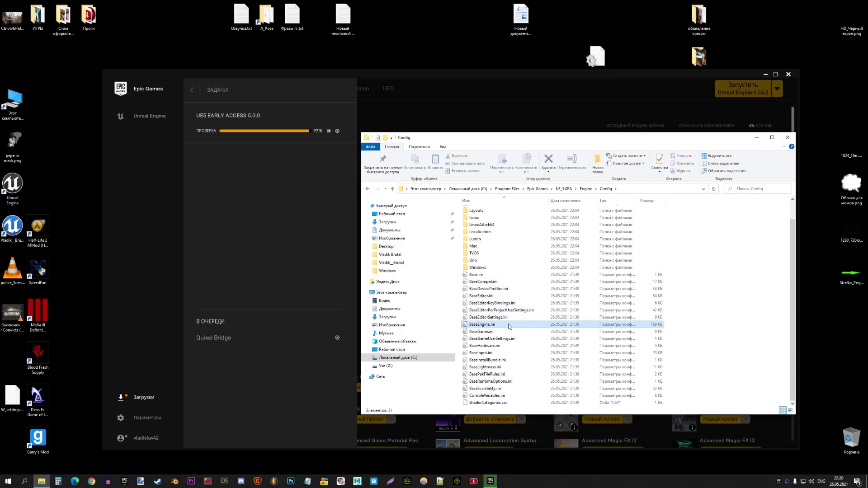
pyautogui.moveTo(572, 171); pyautogui.dragTo(575, 192)
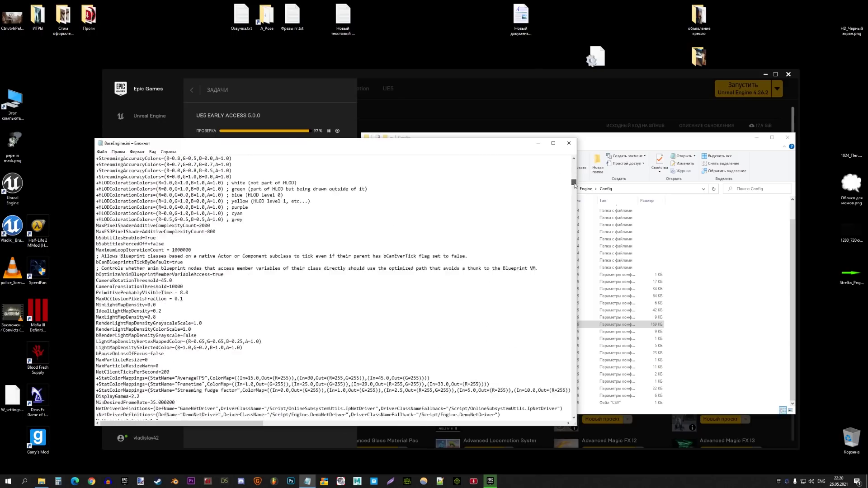
# Swap BaseEngine.ini for BaseScalability.ini in Notepad and centre the window.
pyautogui.click(569, 145)
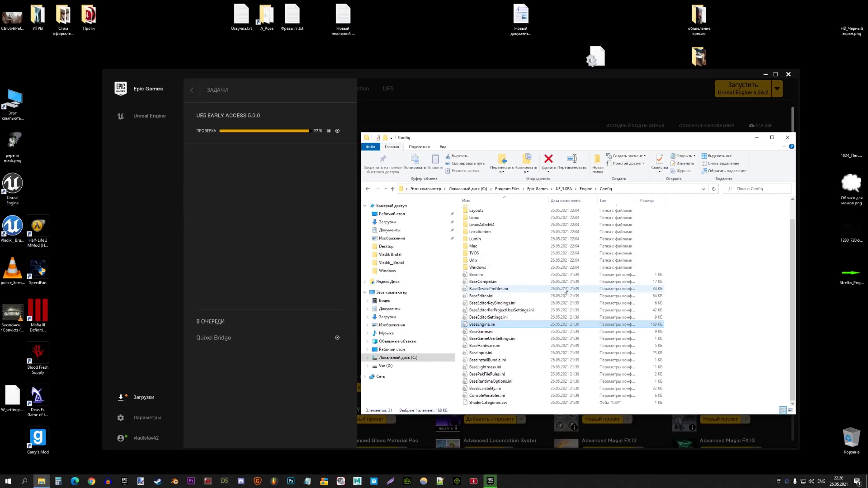
pyautogui.doubleClick(485, 388)
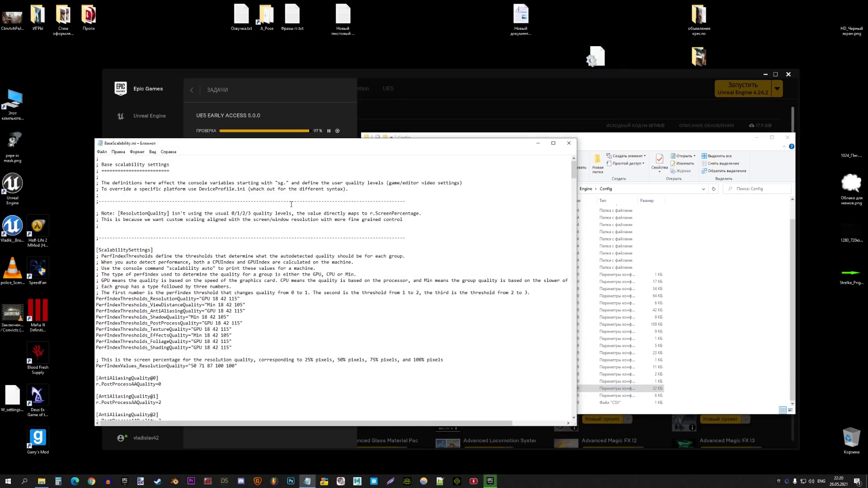
pyautogui.moveTo(308, 148); pyautogui.dragTo(433, 170)
# Scroll through the anti-aliasing, shadow and PostProcessQuality sections of BaseScalability.ini.
pyautogui.moveTo(700, 197); pyautogui.dragTo(702, 211)
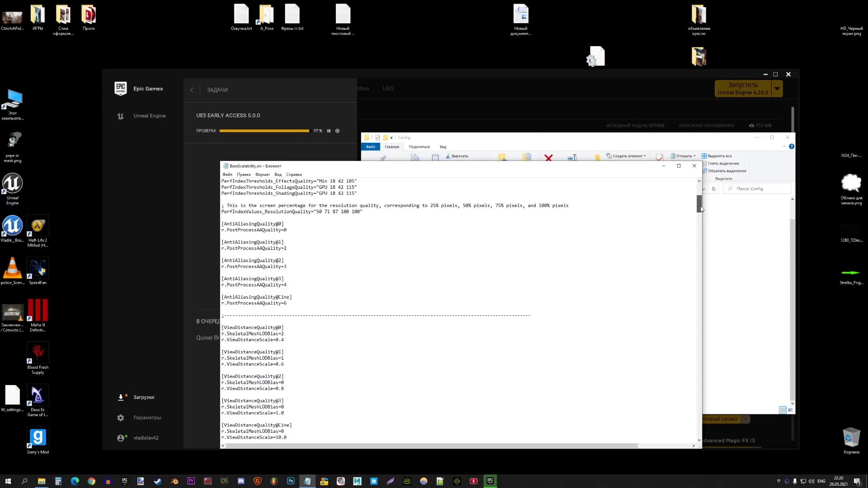
pyautogui.moveTo(702, 211); pyautogui.dragTo(697, 256)
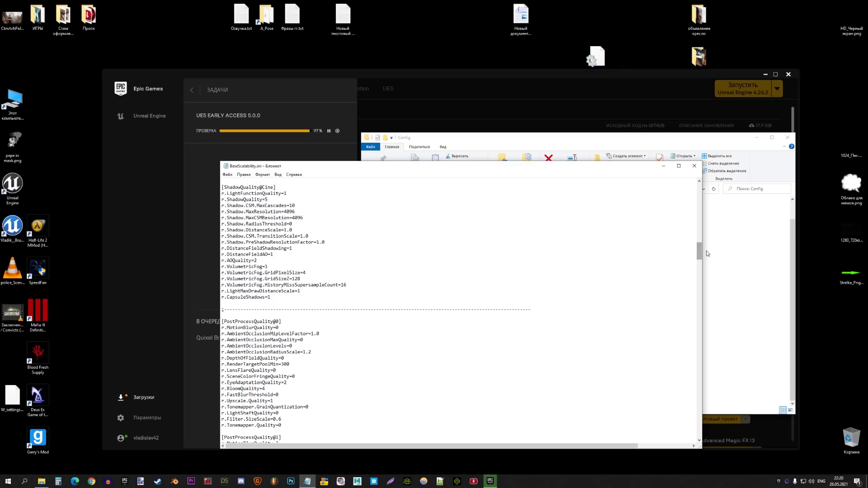
pyautogui.moveTo(699, 252); pyautogui.dragTo(699, 263)
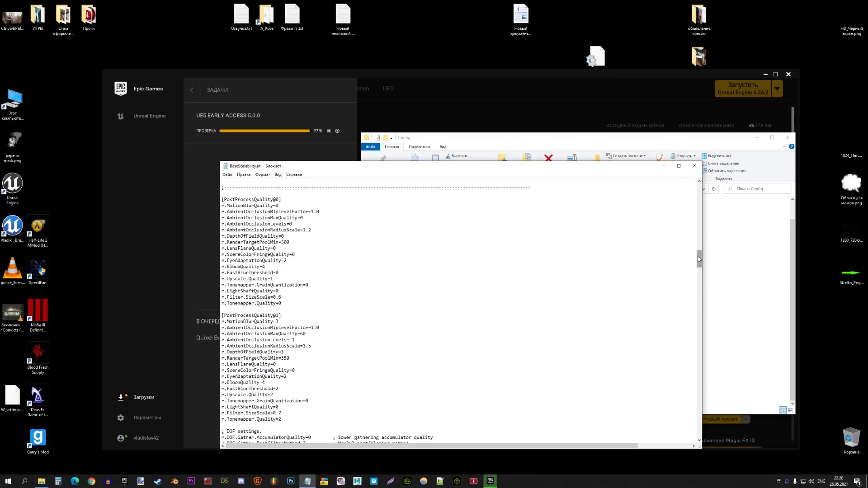
pyautogui.moveTo(699, 259); pyautogui.dragTo(696, 303)
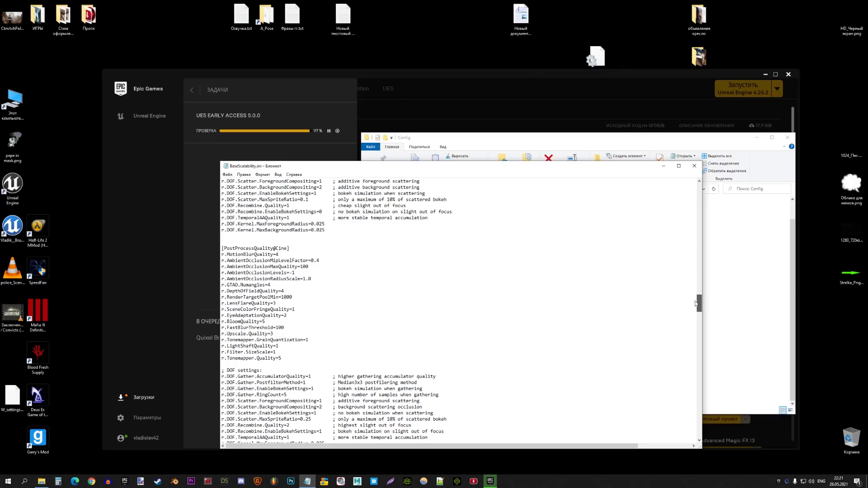
# Mark r.Filter.SizeScale, r.VT.MaxAnisotropy=4 and r.Streaming.PoolSize=400 in the TextureQuality sections.
pyautogui.moveTo(227, 285); pyautogui.dragTo(257, 285)
pyautogui.scroll(-2, 272, 290)
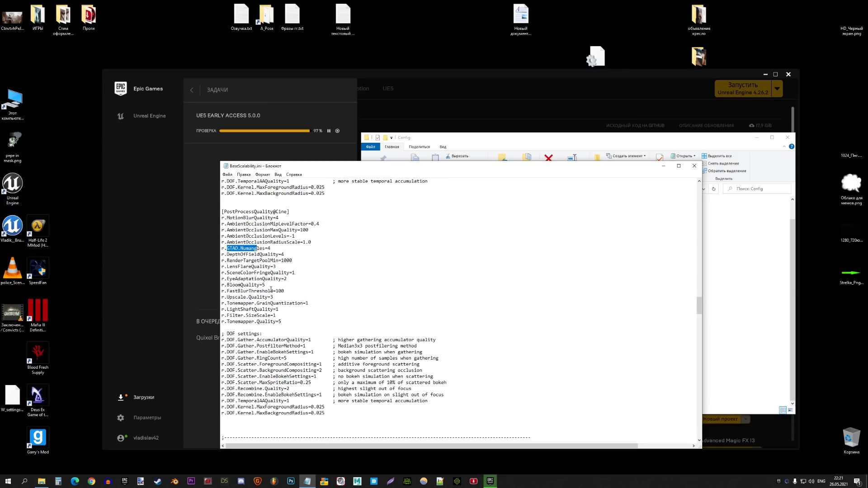
pyautogui.scroll(-2, 266, 289)
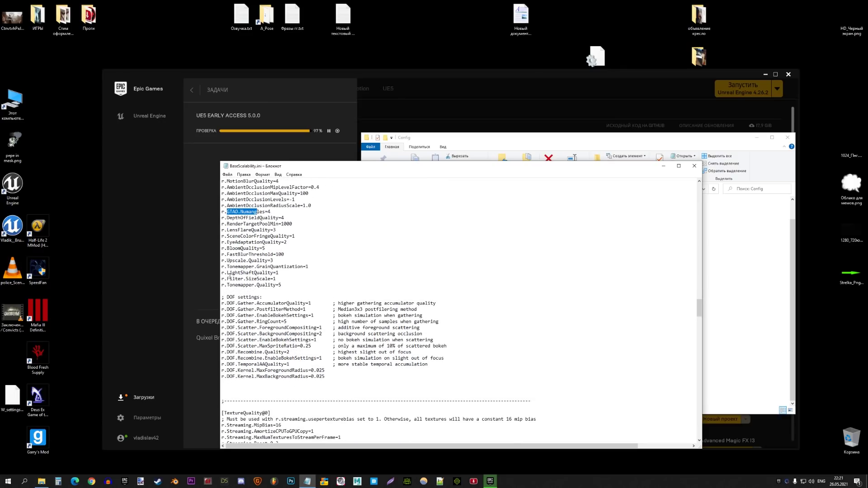
pyautogui.moveTo(228, 279); pyautogui.dragTo(250, 280)
pyautogui.scroll(-6, 229, 288)
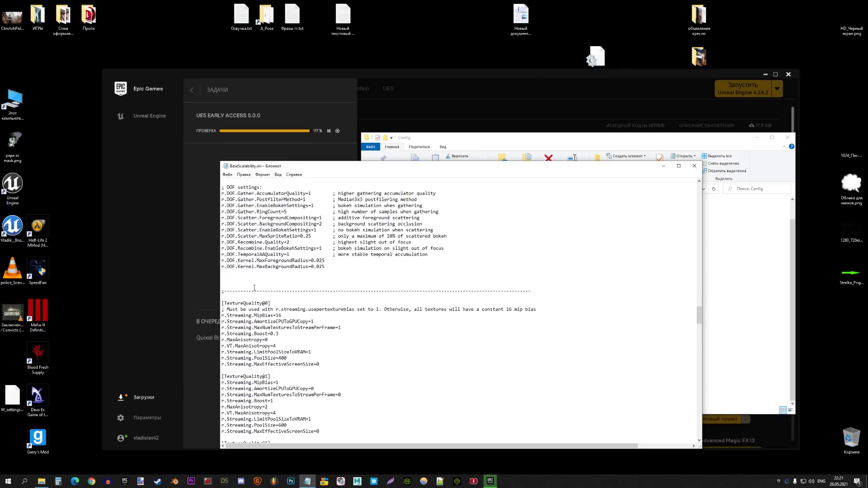
pyautogui.scroll(-5, 251, 261)
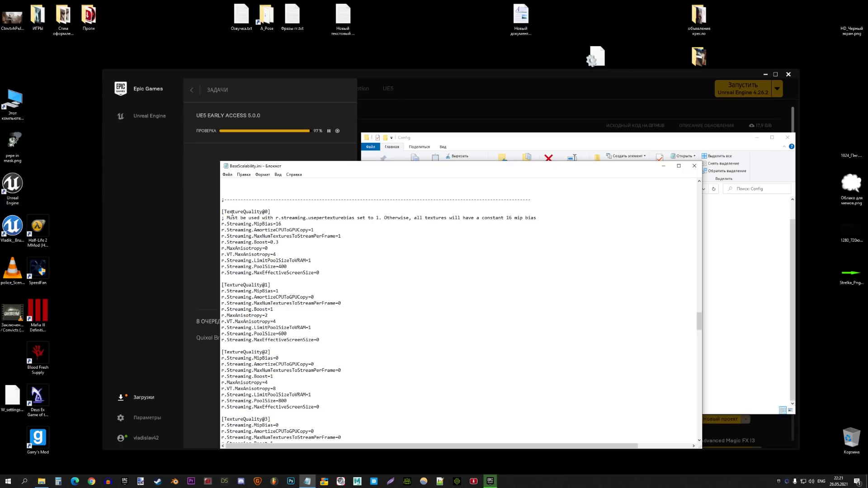
pyautogui.moveTo(224, 254); pyautogui.dragTo(277, 255)
pyautogui.moveTo(229, 267); pyautogui.dragTo(287, 267)
# Read through the EffectsQuality and FoliageQuality sections, then close BaseScalability.ini.
pyautogui.scroll(-5, 265, 290)
pyautogui.scroll(-5, 263, 292)
pyautogui.scroll(-4, 260, 294)
pyautogui.scroll(-8, 260, 294)
pyautogui.scroll(-6, 260, 294)
pyautogui.scroll(-2, 261, 292)
pyautogui.scroll(-6, 261, 293)
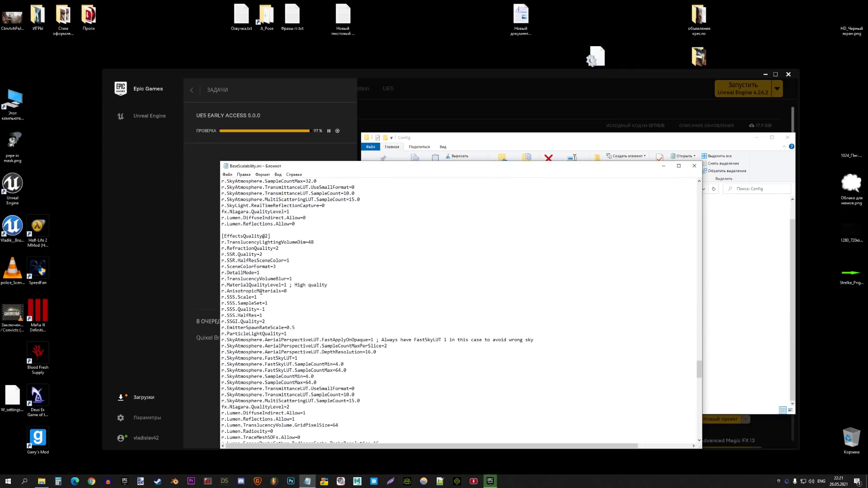
pyautogui.scroll(-7, 261, 292)
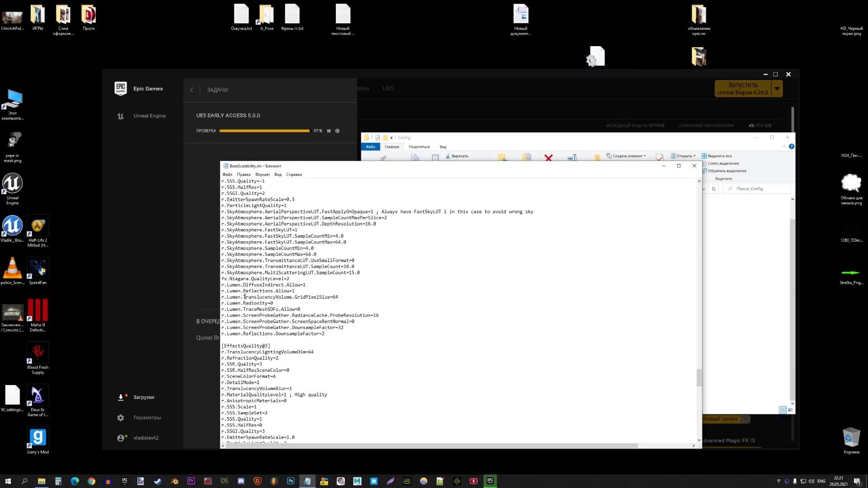
pyautogui.scroll(-4, 247, 286)
pyautogui.scroll(-3, 246, 285)
pyautogui.scroll(-1, 242, 284)
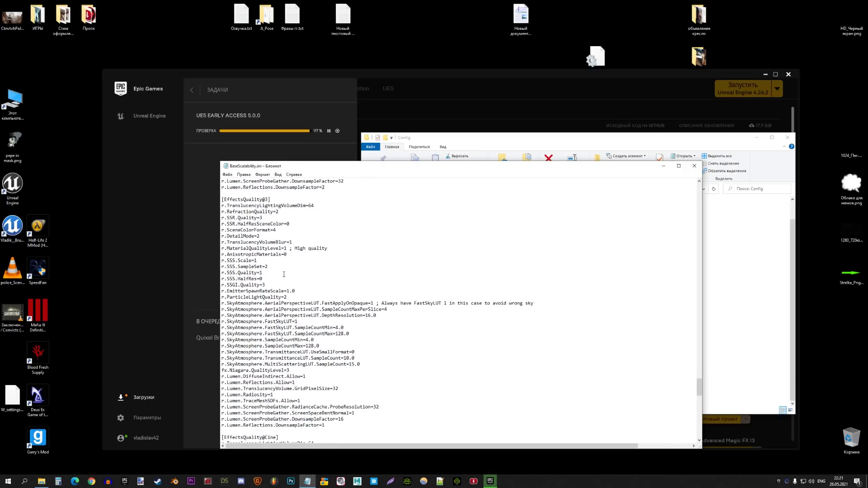
pyautogui.scroll(-4, 276, 271)
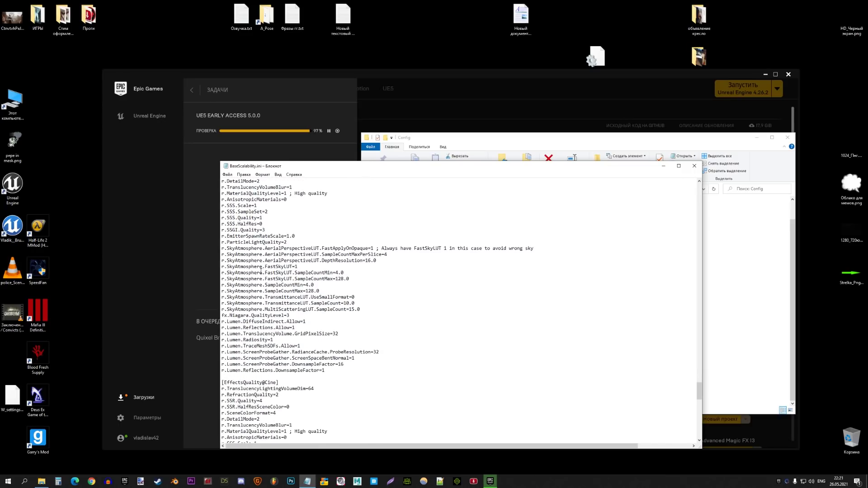
pyautogui.scroll(-3, 261, 272)
pyautogui.scroll(-3, 240, 312)
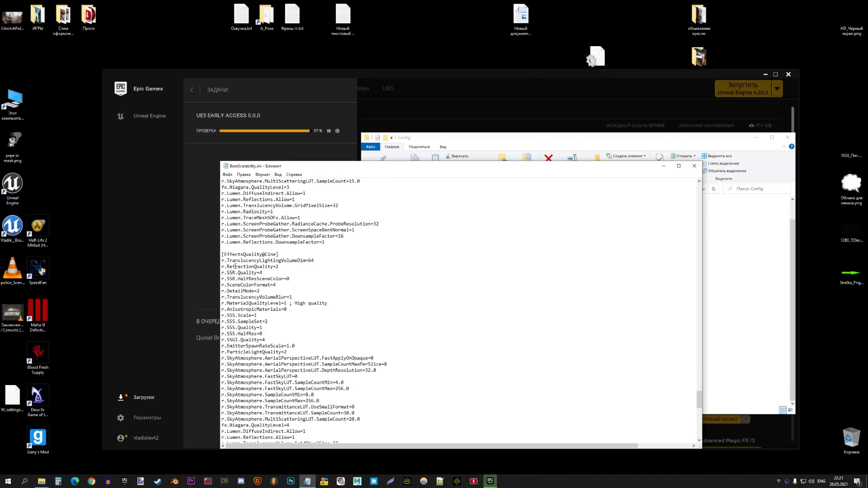
pyautogui.scroll(-2, 240, 271)
pyautogui.scroll(-2, 247, 279)
pyautogui.scroll(-3, 254, 286)
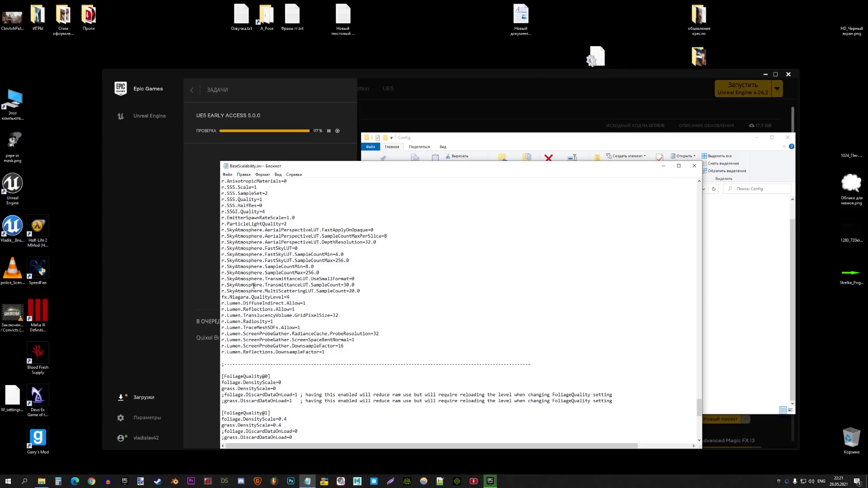
pyautogui.scroll(-5, 257, 285)
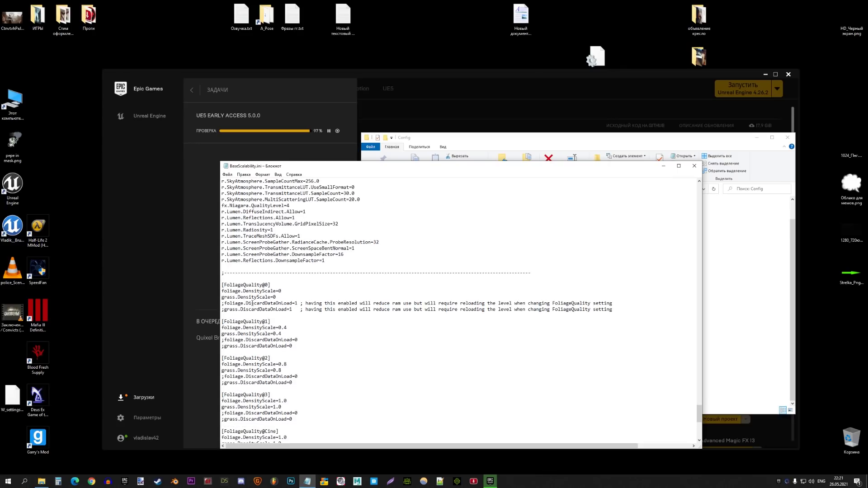
pyautogui.scroll(-5, 254, 304)
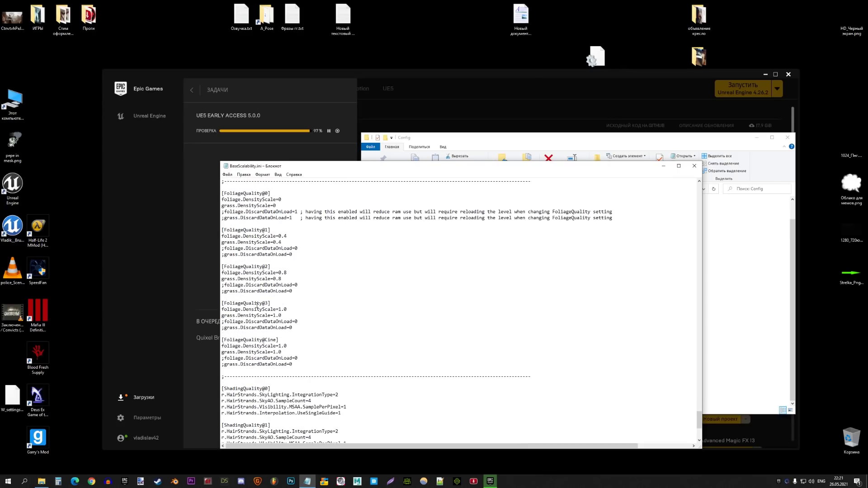
pyautogui.click(695, 166)
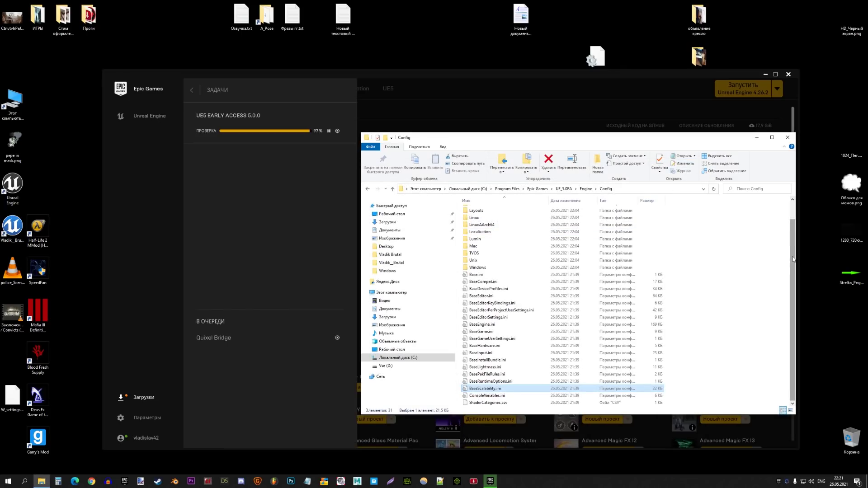
# Browse the Engine\Content folder's contents, then return to the Engine folder.
pyautogui.scroll(1, 504, 271)
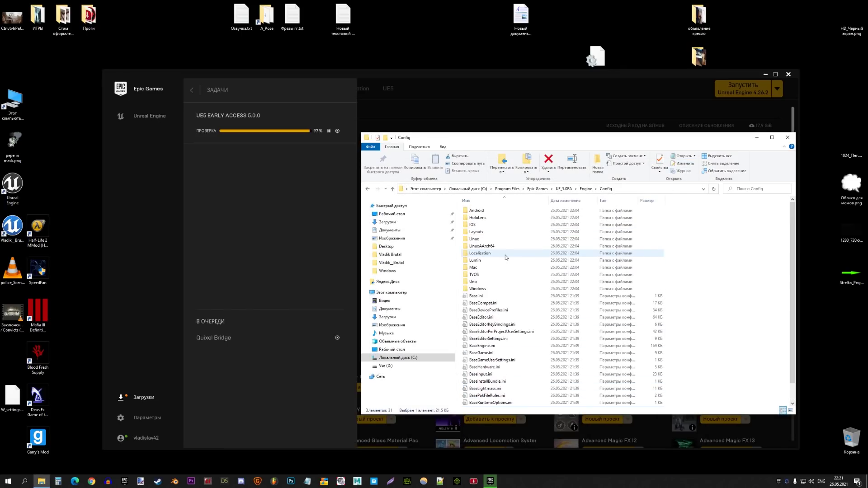
pyautogui.click(587, 189)
pyautogui.doubleClick(498, 231)
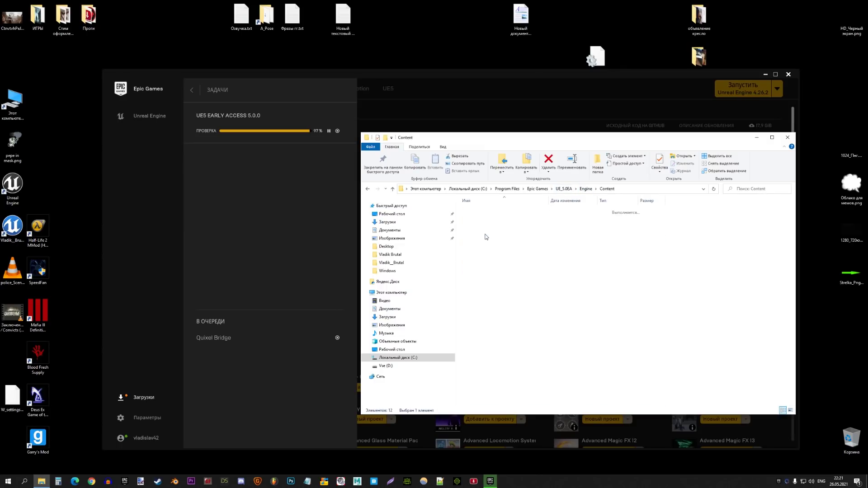
pyautogui.scroll(-3, 705, 252)
pyautogui.scroll(-2, 705, 253)
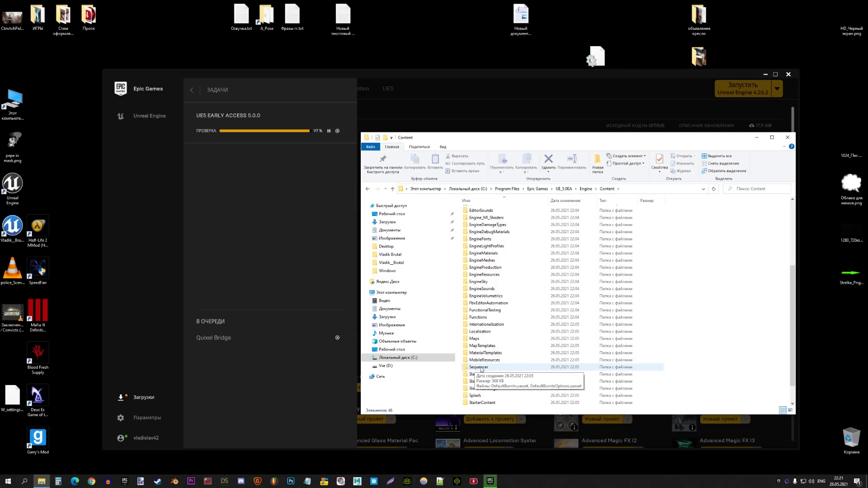
pyautogui.scroll(5, 499, 382)
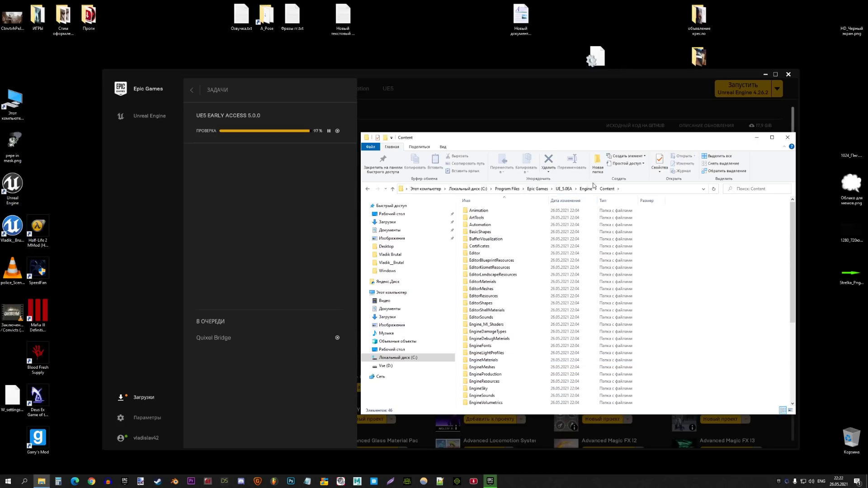
pyautogui.click(591, 191)
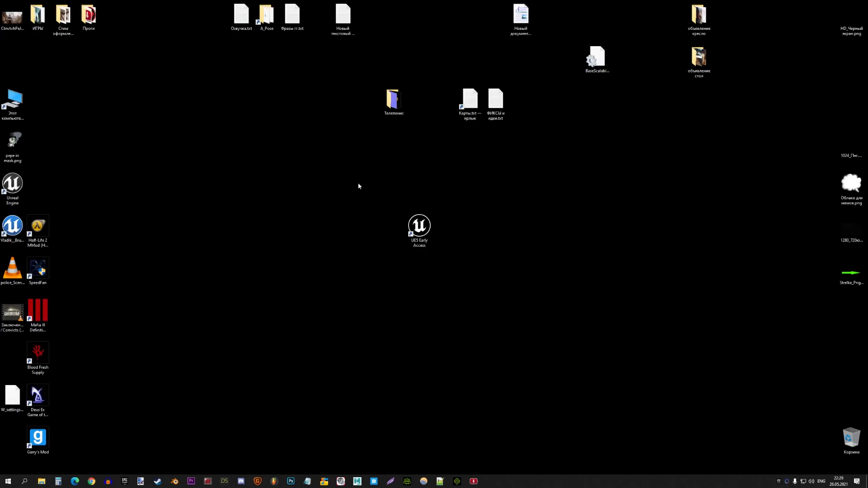
# Launch UE5 Early Access from its desktop shortcut and dismiss the Windows Firewall alert.
pyautogui.moveTo(354, 178); pyautogui.dragTo(477, 277)
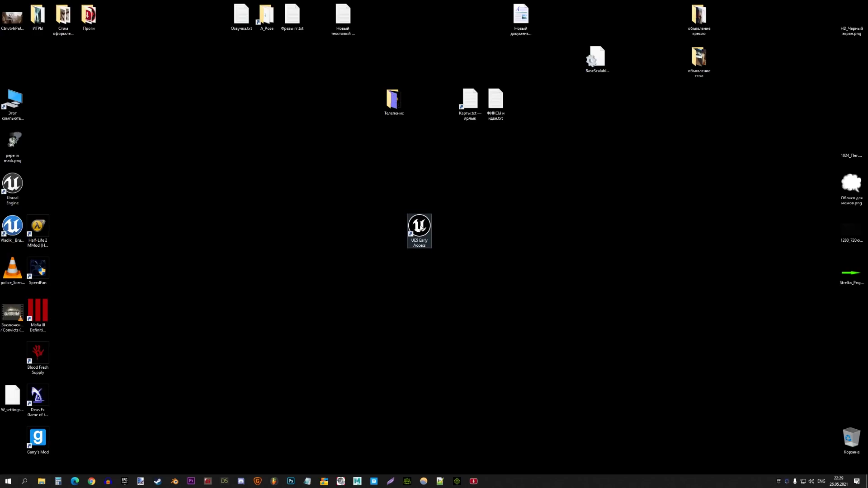
pyautogui.doubleClick(422, 228)
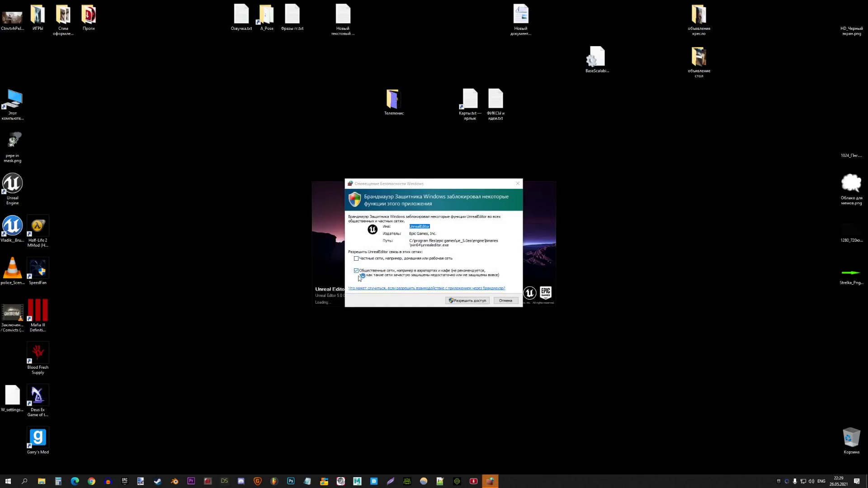
pyautogui.click(463, 303)
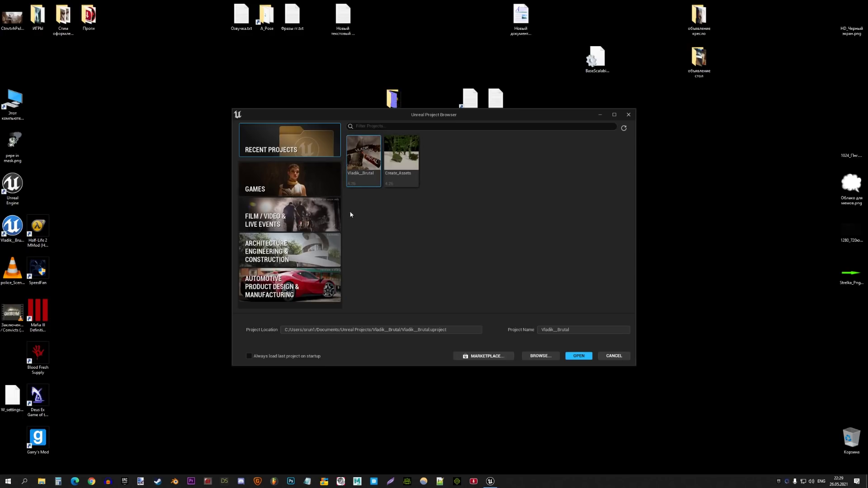
# Create MyProject from the Third Person template: Blueprint, Desktop, Maximum quality, with Starter Content.
pyautogui.click(299, 183)
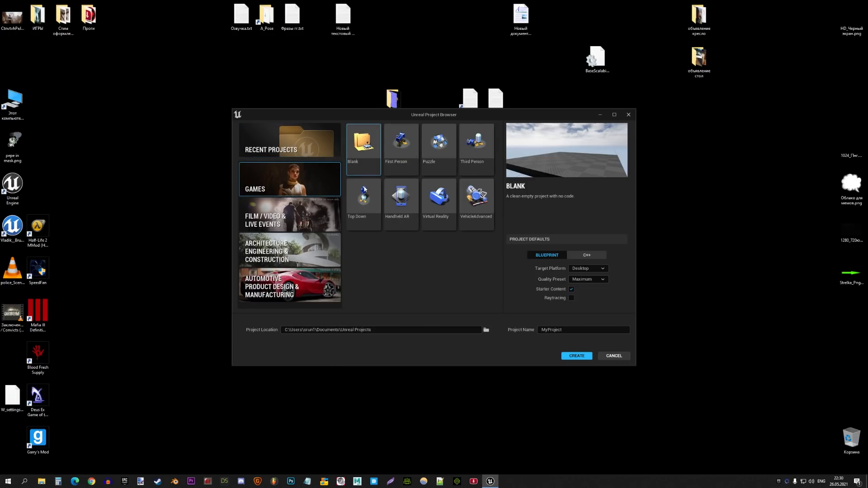
pyautogui.click(478, 145)
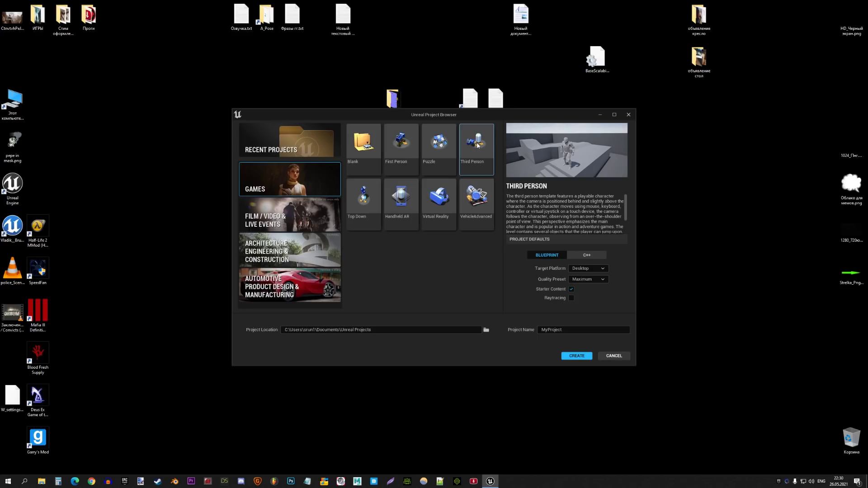
pyautogui.click(585, 256)
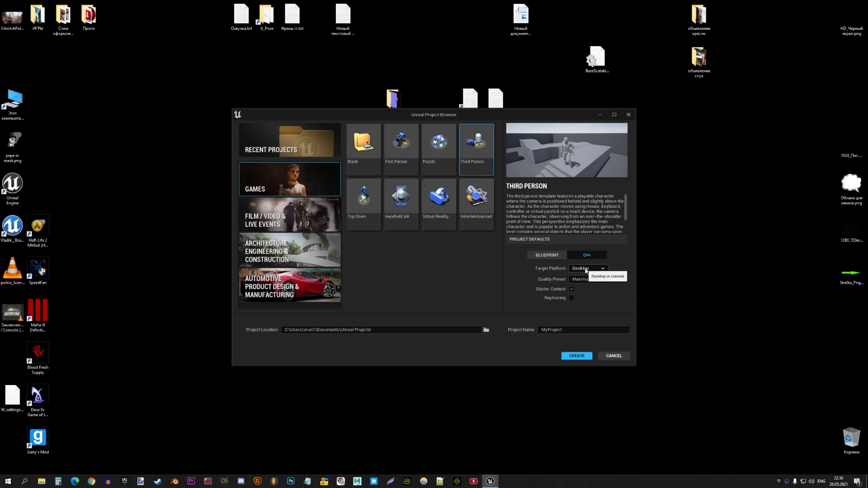
pyautogui.click(537, 256)
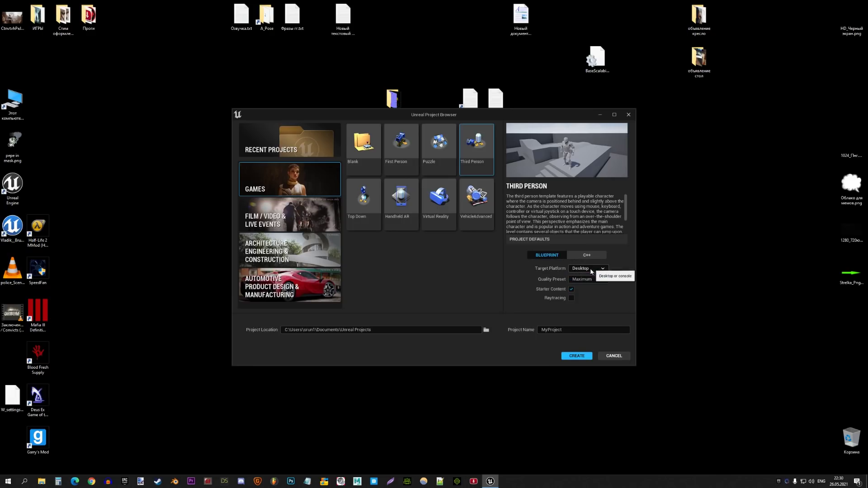
pyautogui.click(595, 281)
pyautogui.click(588, 287)
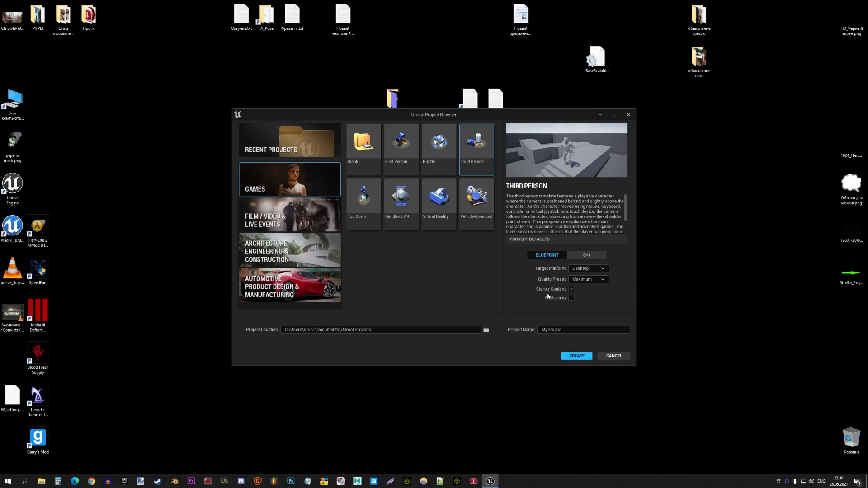
pyautogui.click(570, 290)
pyautogui.click(578, 357)
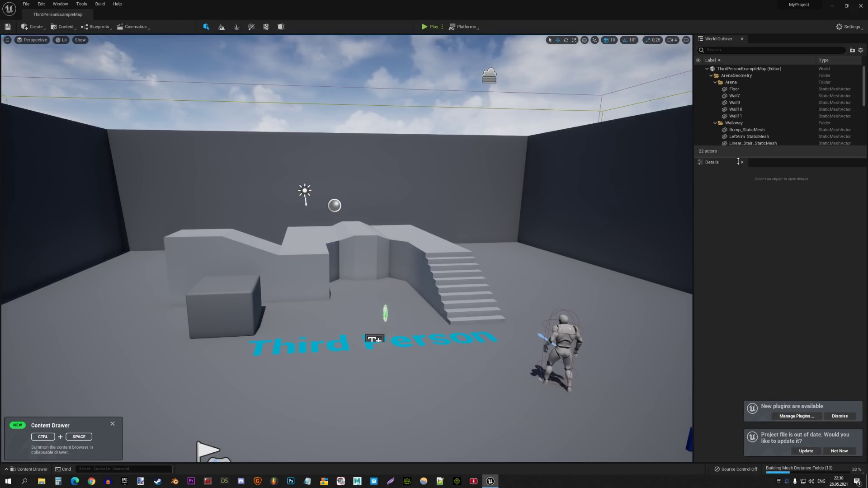
# Enlarge the World Outliner actor list, fly toward the character, and close the Content Drawer tip.
pyautogui.moveTo(737, 158); pyautogui.dragTo(588, 224)
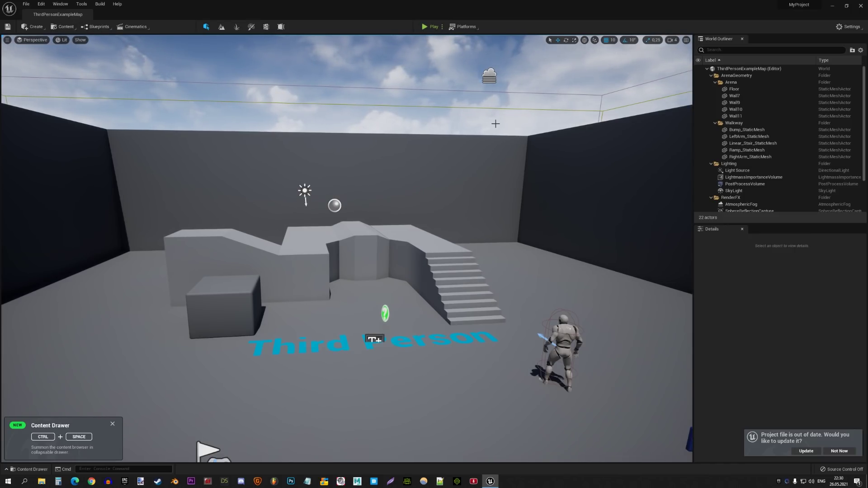
pyautogui.moveTo(734, 225); pyautogui.dragTo(734, 240)
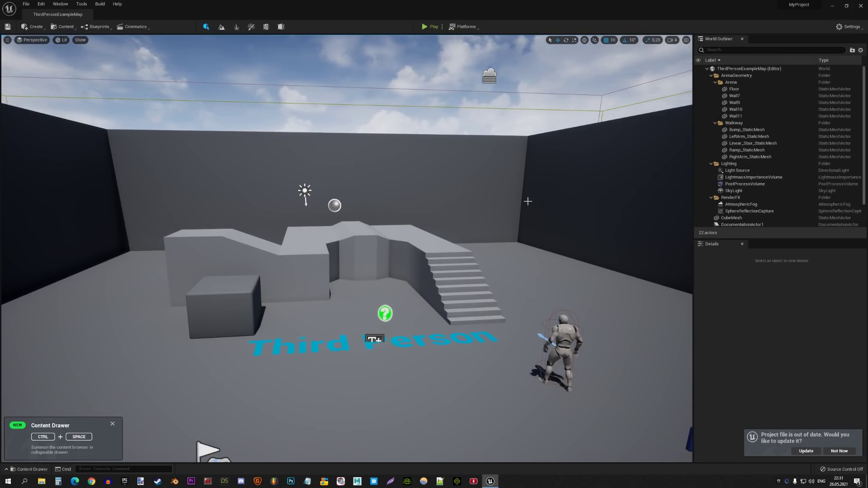
pyautogui.moveTo(531, 198)
pyautogui.mouseDown(button='right')
pyautogui.moveTo(583, 190)
pyautogui.moveTo(452, 226)
pyautogui.mouseUp(button='right')
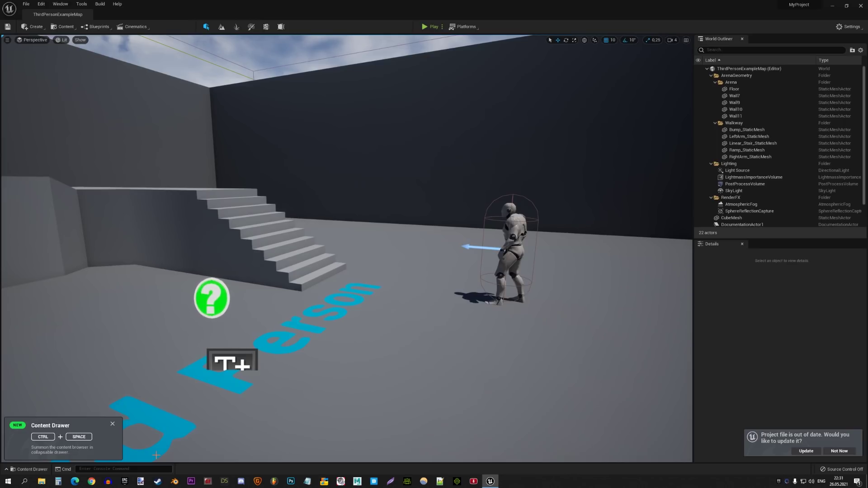
pyautogui.click(113, 424)
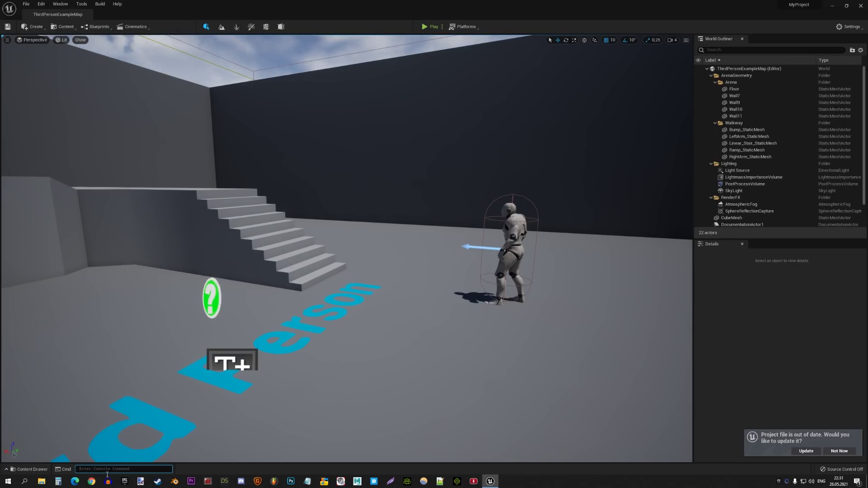
# Show a frame-rate readout in the viewport with 'stat fps'.
pyautogui.write('stat ')
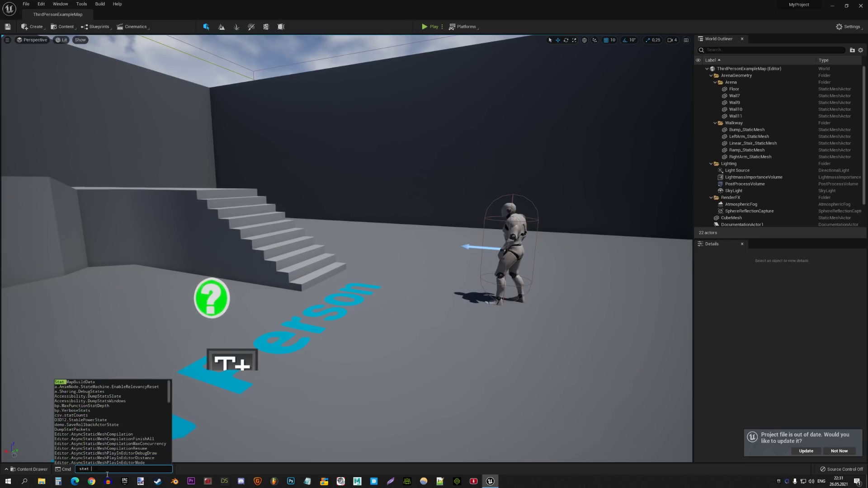
pyautogui.write('fps')
pyautogui.press('Return')
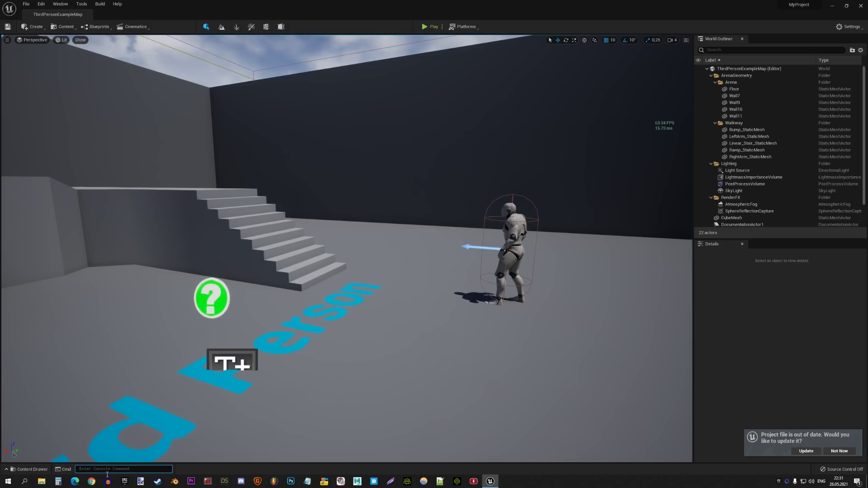
pyautogui.moveTo(337, 132)
pyautogui.mouseDown(button='right')
pyautogui.moveTo(364, 122)
pyautogui.moveTo(344, 135)
pyautogui.moveTo(275, 107)
pyautogui.mouseUp(button='right')
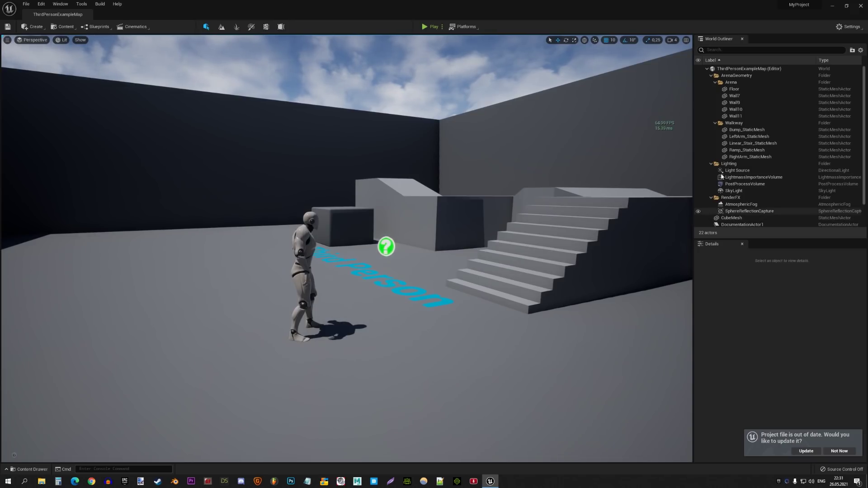
# Delete the Third Person floor text and DocumentationActor1 from the map.
pyautogui.click(730, 91)
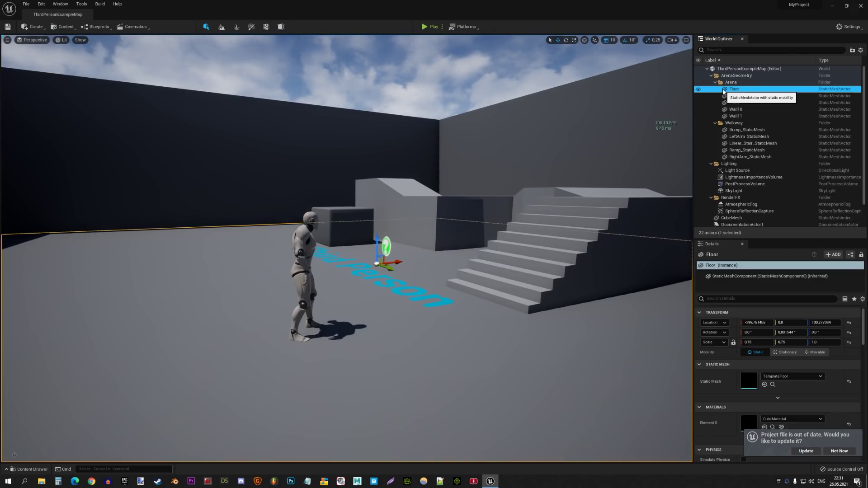
pyautogui.doubleClick(741, 224)
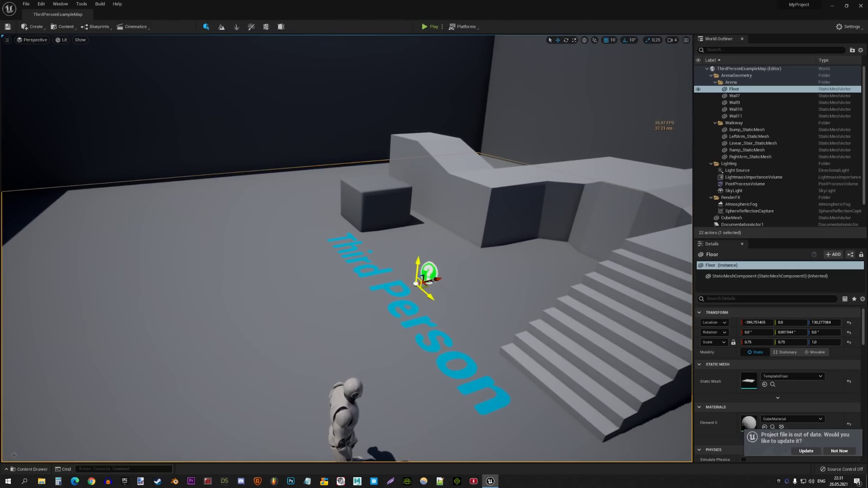
pyautogui.click(389, 290)
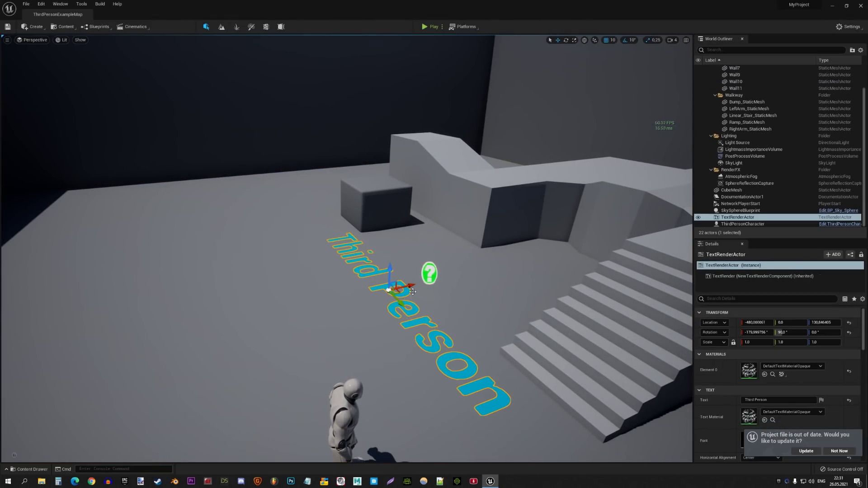
pyautogui.press('Delete')
pyautogui.click(430, 274)
pyautogui.press('Delete')
pyautogui.moveTo(430, 274); pyautogui.dragTo(362, 253, button='right')
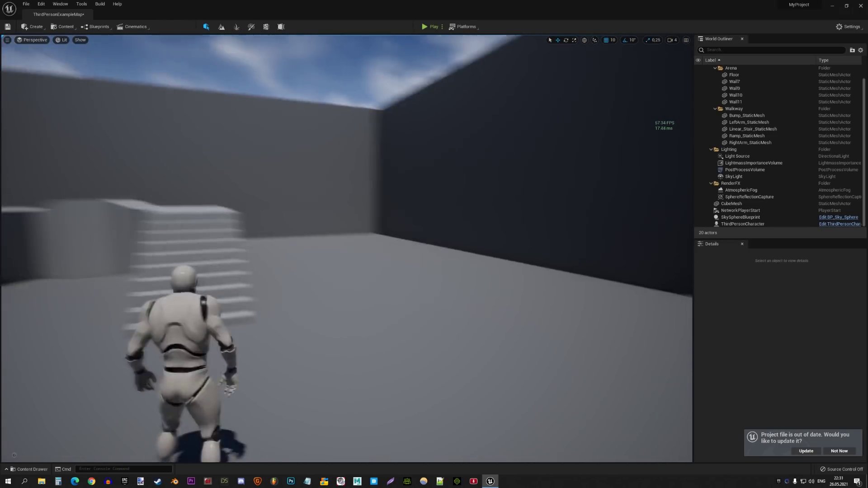
pyautogui.moveTo(362, 253); pyautogui.dragTo(362, 253, button='right')
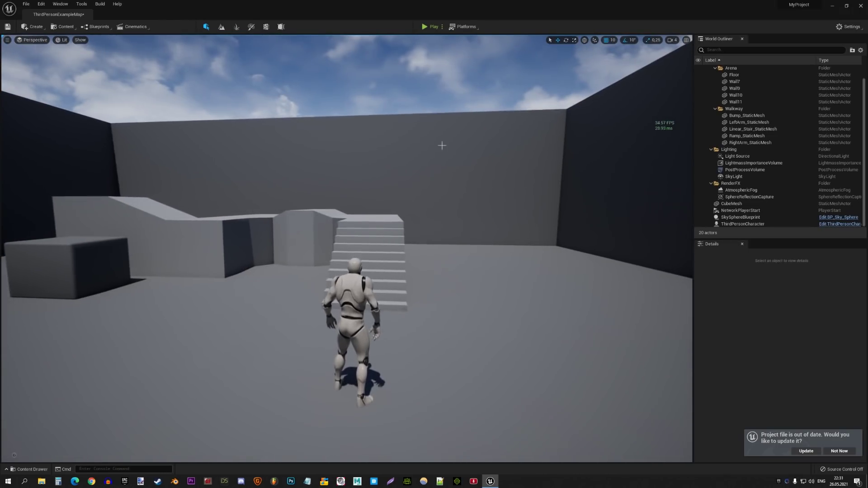
pyautogui.click(431, 28)
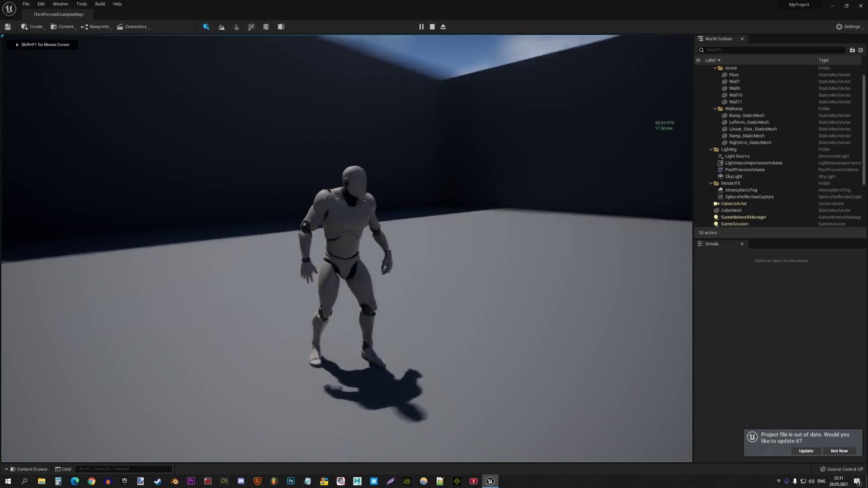
# Run the character forward in play mode, stop it, and dismiss the out-of-date project notice.
pyautogui.press('w')
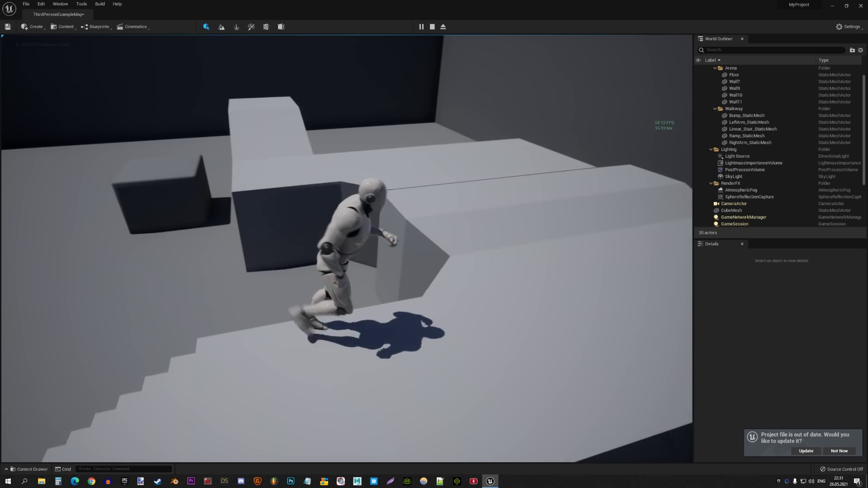
pyautogui.press('Escape')
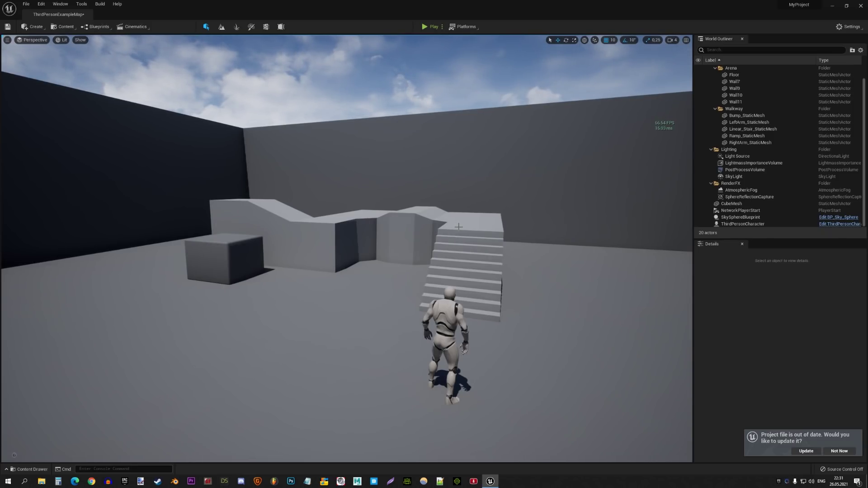
pyautogui.press('F11')
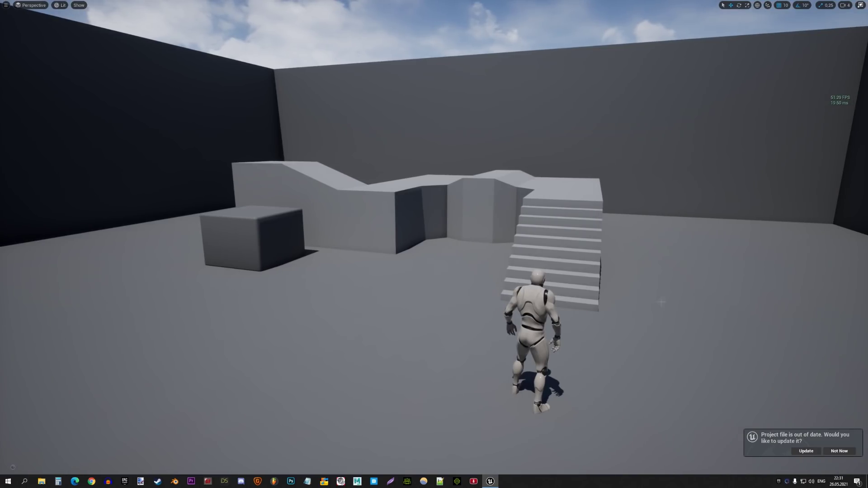
pyautogui.click(838, 451)
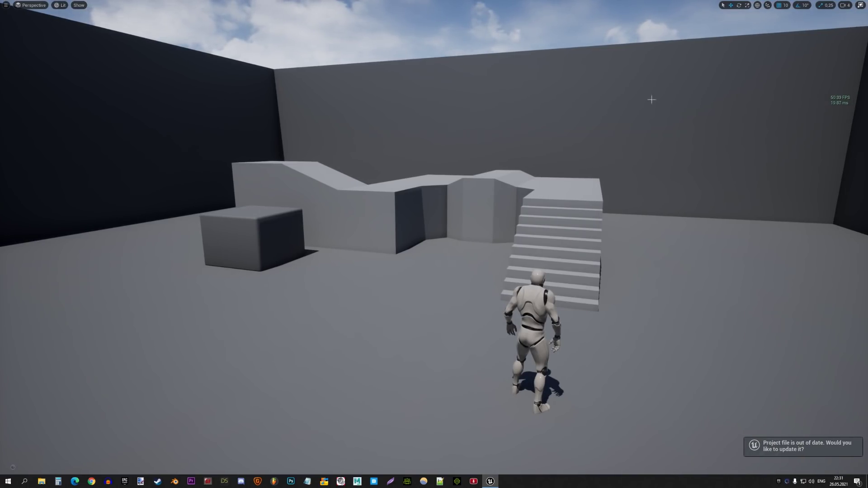
pyautogui.press('F11')
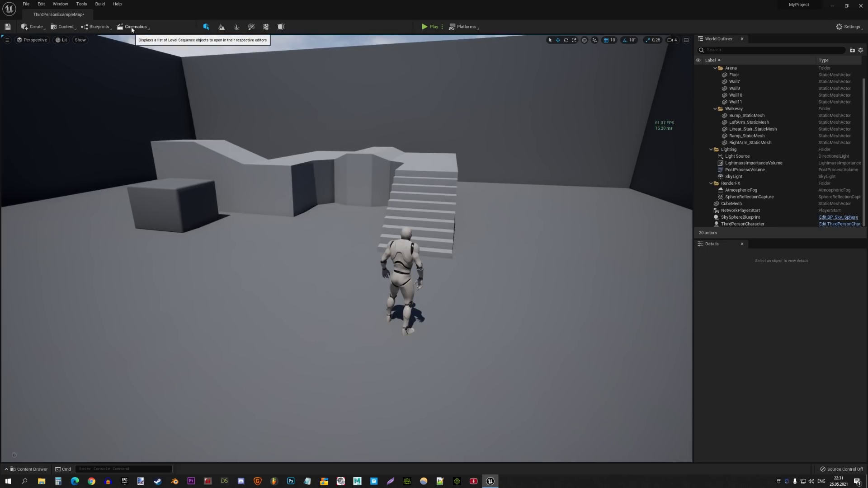
pyautogui.click(132, 26)
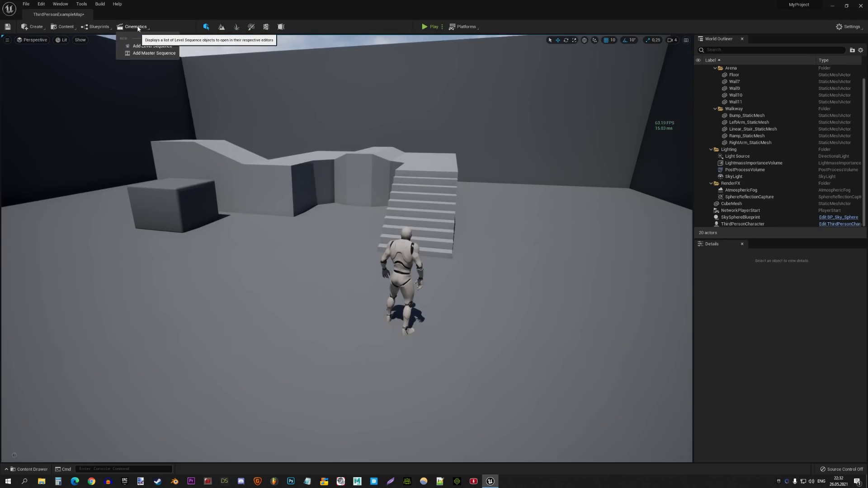
# Open the Level Blueprint from the Blueprints menu, look over its empty event graph, then leave it.
pyautogui.click(96, 27)
pyautogui.click(96, 27)
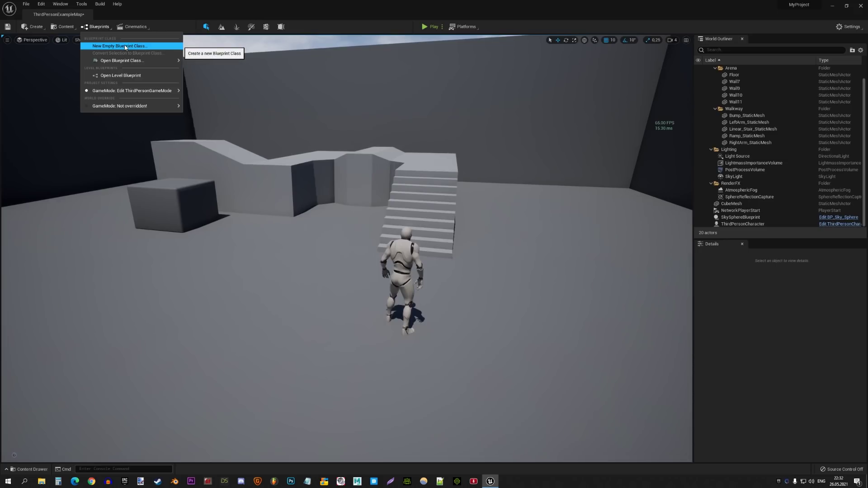
pyautogui.moveTo(120, 64)
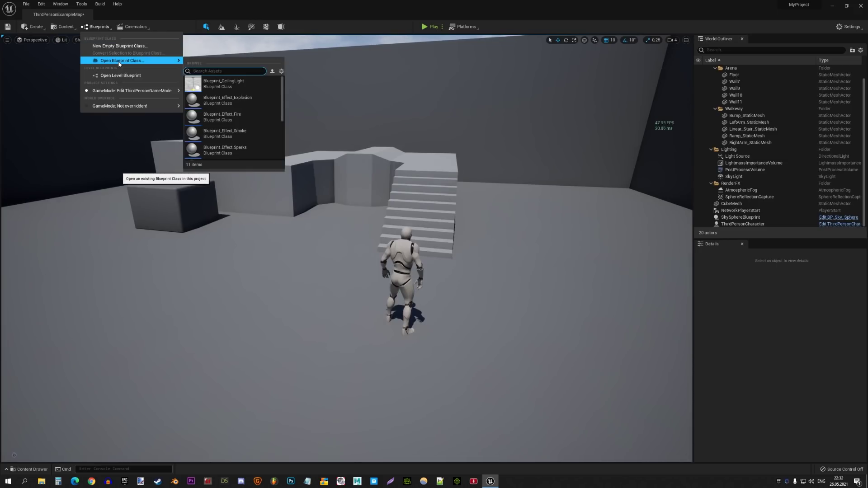
pyautogui.click(116, 76)
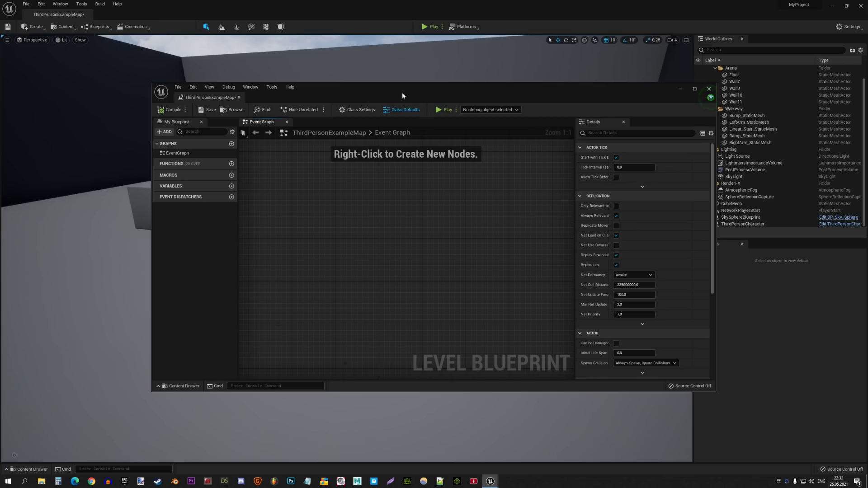
pyautogui.doubleClick(404, 91)
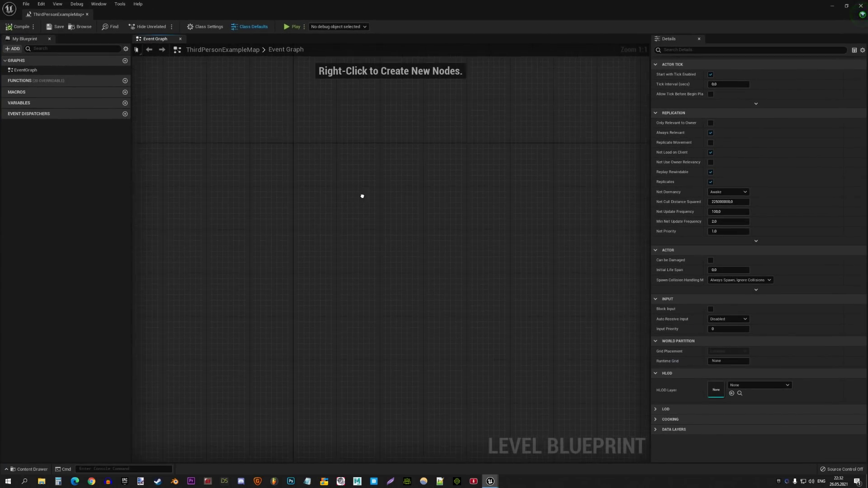
pyautogui.moveTo(362, 197); pyautogui.dragTo(351, 239, button='right')
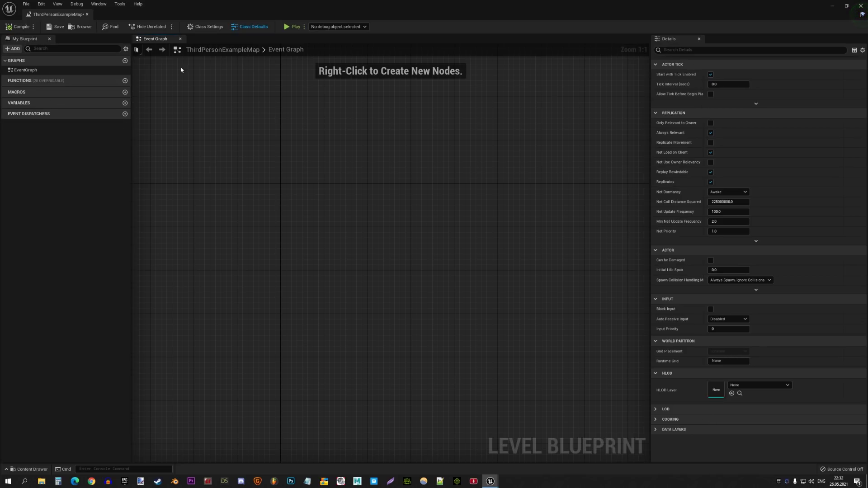
pyautogui.hotkey('alt', 'Tab')
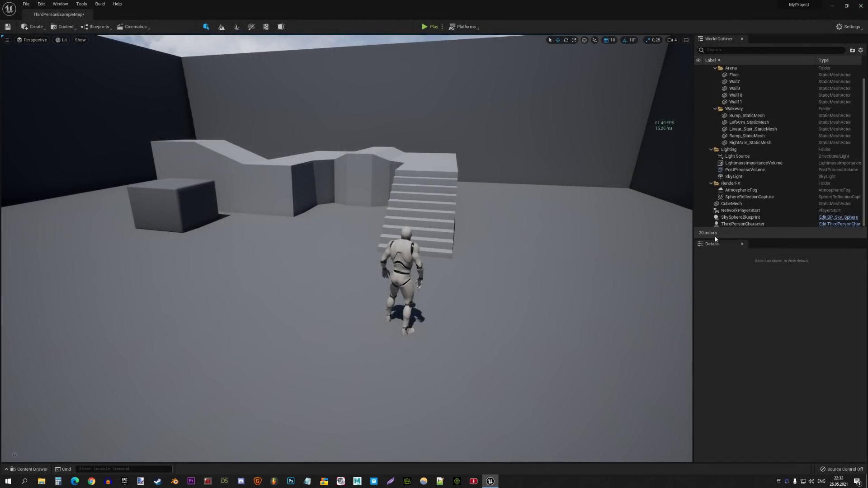
# Enlarge the World Outliner and open the Content Browser to show the project's folders.
pyautogui.moveTo(729, 239); pyautogui.dragTo(728, 278)
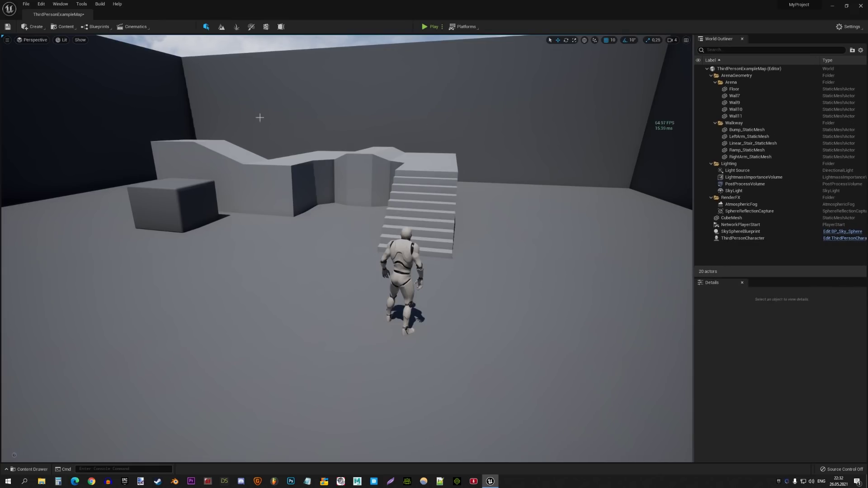
pyautogui.click(63, 26)
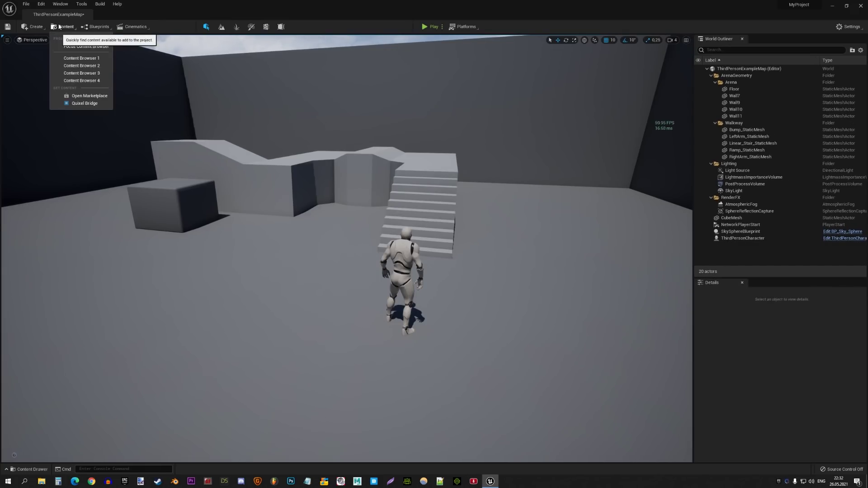
pyautogui.click(81, 46)
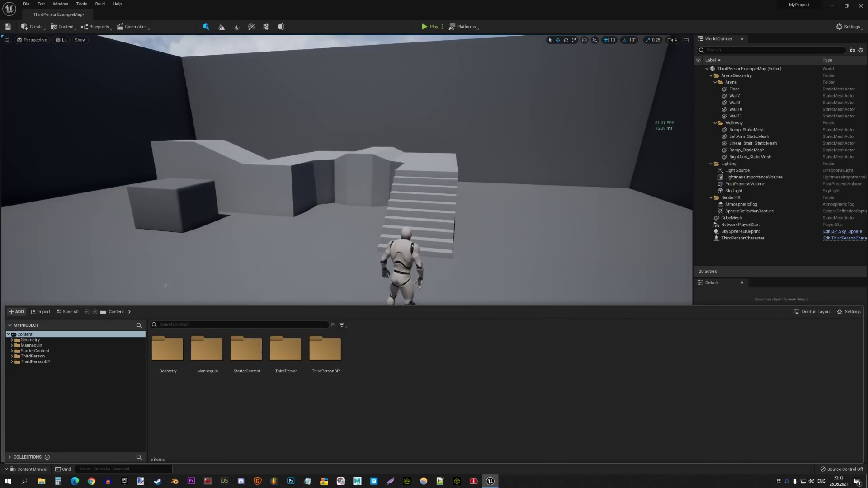
pyautogui.click(17, 311)
pyautogui.click(248, 318)
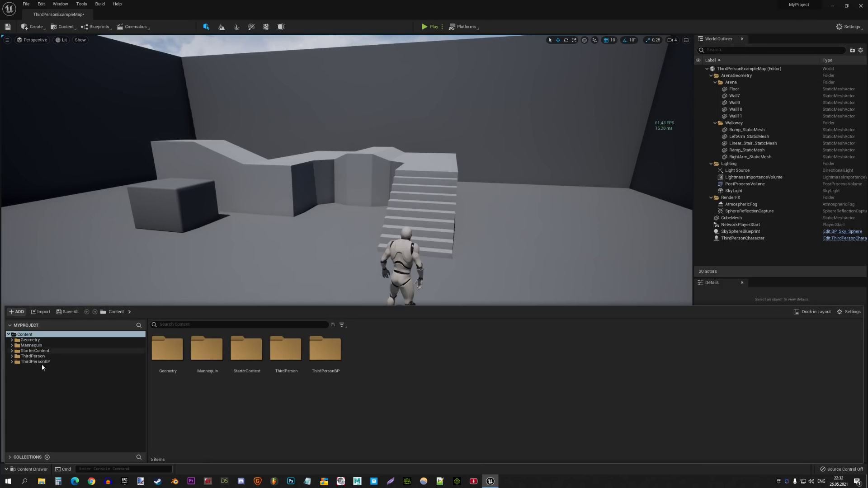
# From the Content folder's add menu, start creating a new Blueprint Class.
pyautogui.click(33, 380)
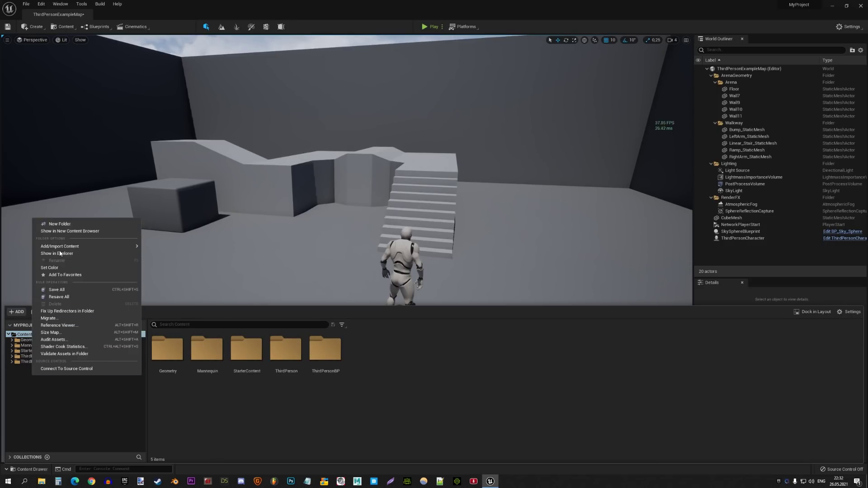
pyautogui.moveTo(68, 246)
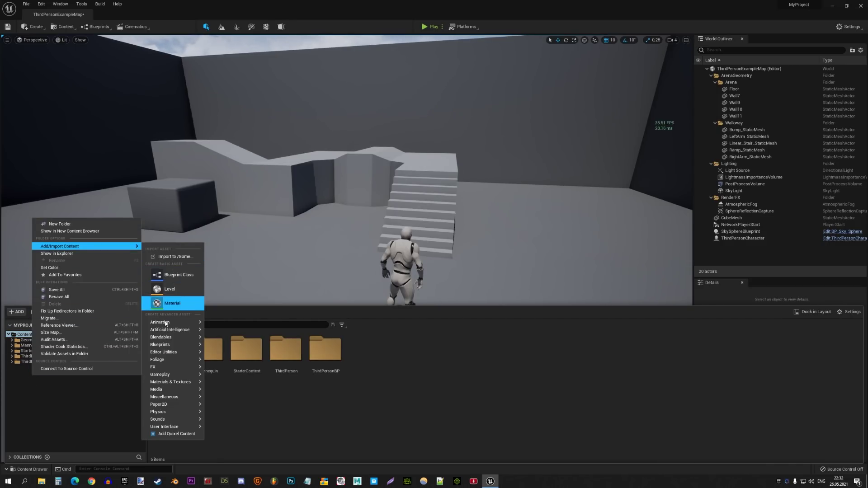
pyautogui.moveTo(170, 325)
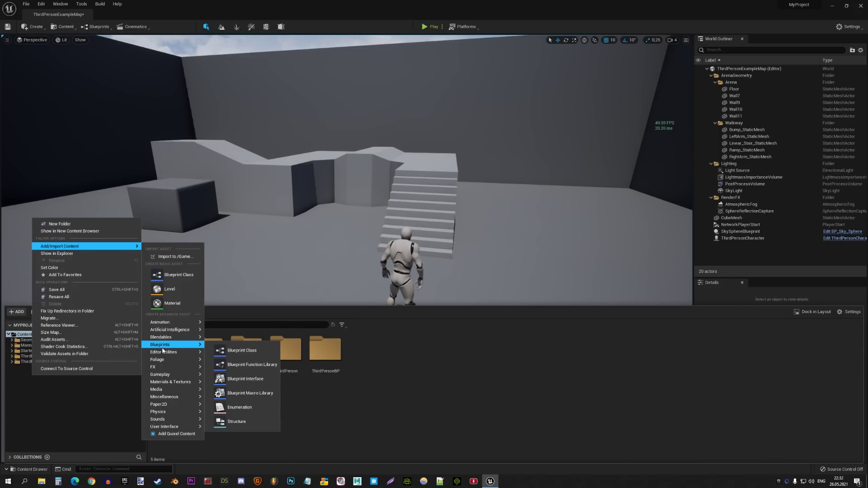
pyautogui.moveTo(164, 360)
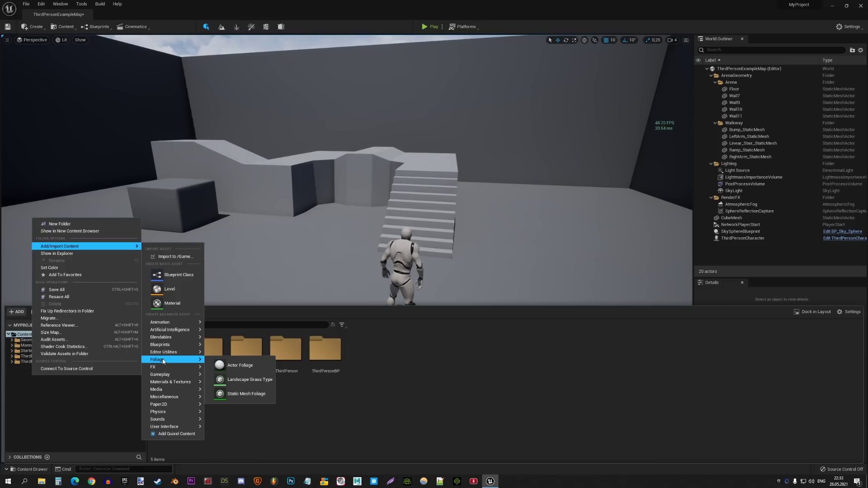
pyautogui.click(176, 275)
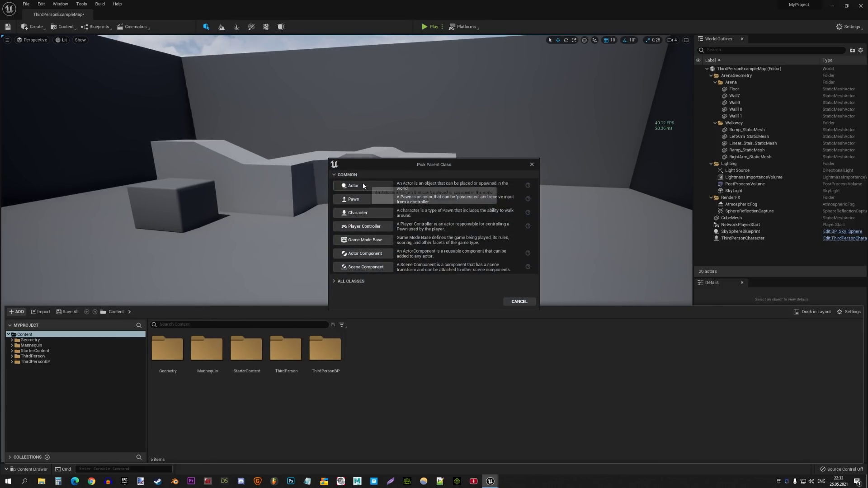
# Pick Actor as the parent class and widen and tilt the Blueprint's 3D preview.
pyautogui.click(363, 184)
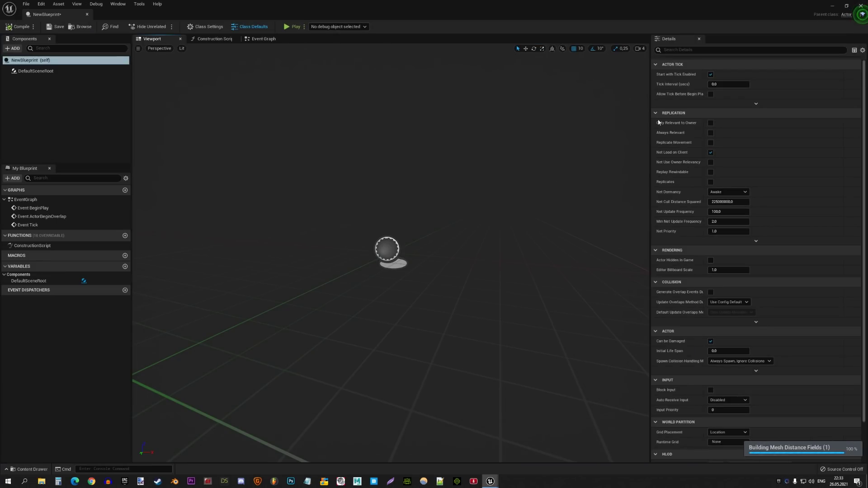
pyautogui.moveTo(653, 126); pyautogui.dragTo(710, 126)
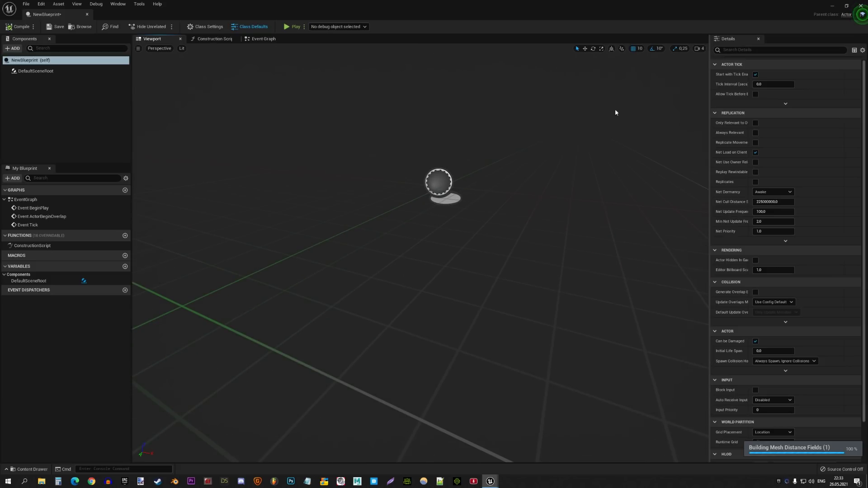
pyautogui.moveTo(457, 171); pyautogui.dragTo(454, 169, button='right')
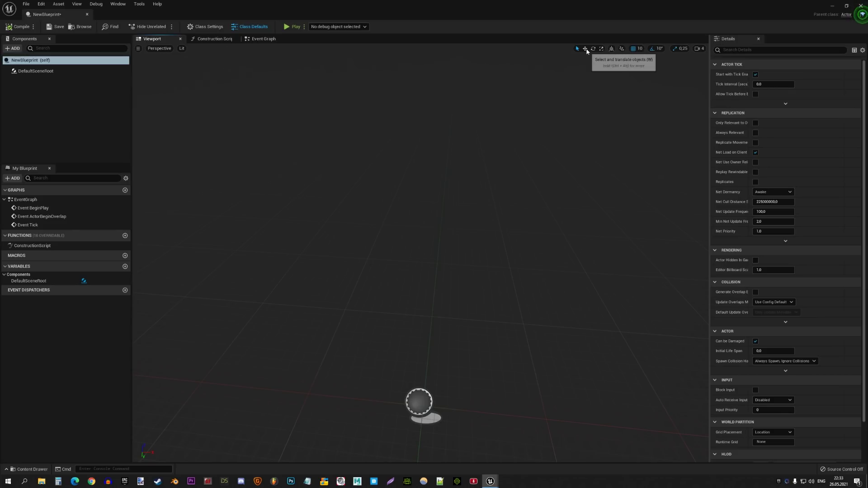
# Browse the Add Component list without adding anything, then close the Blueprint editor.
pyautogui.click(74, 116)
pyautogui.click(19, 52)
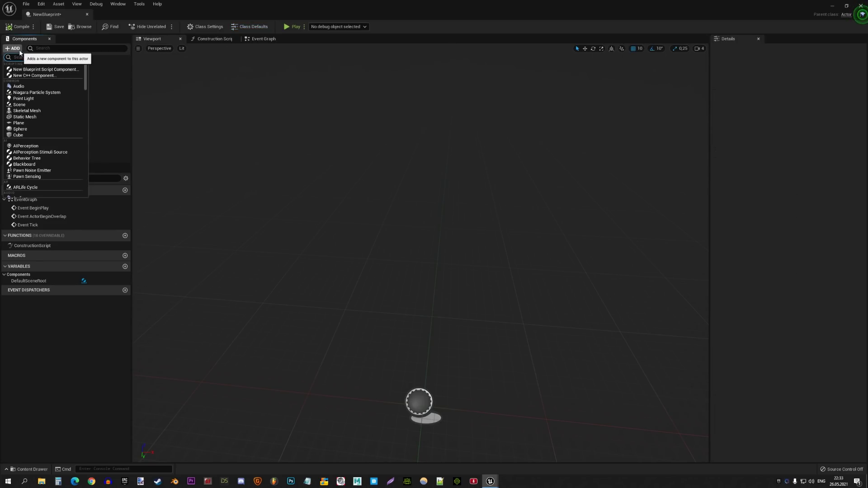
pyautogui.click(93, 102)
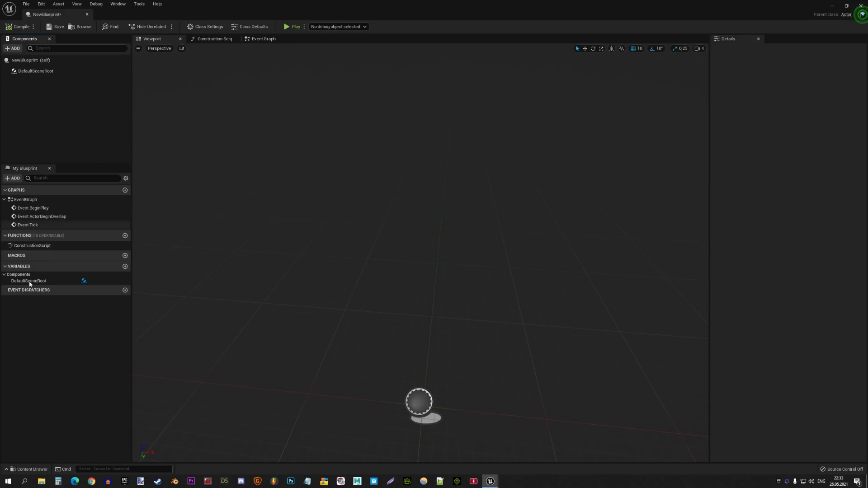
pyautogui.click(861, 6)
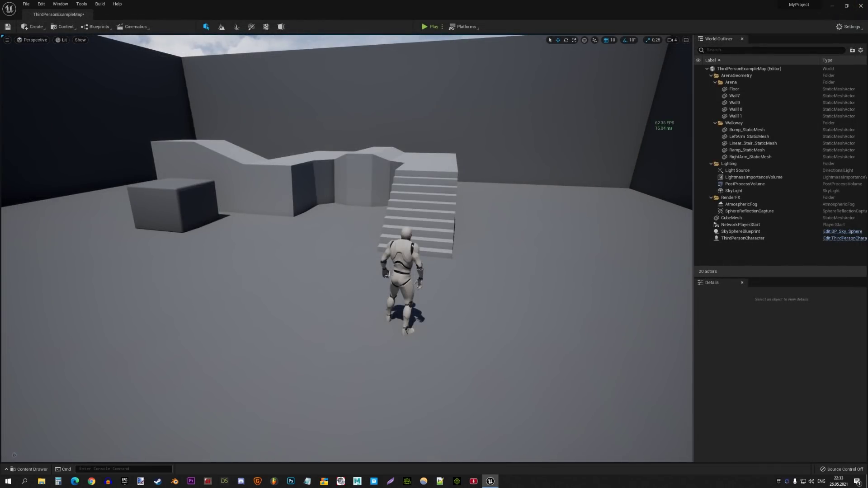
pyautogui.moveTo(388, 275); pyautogui.dragTo(344, 244)
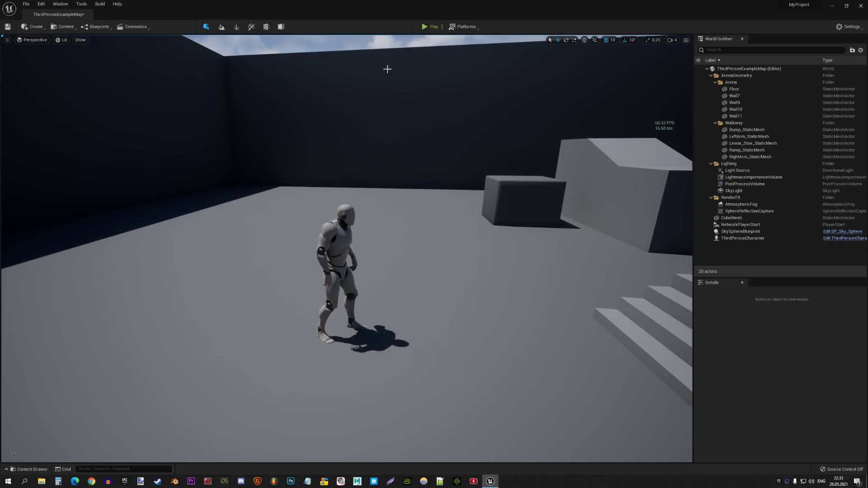
pyautogui.click(442, 28)
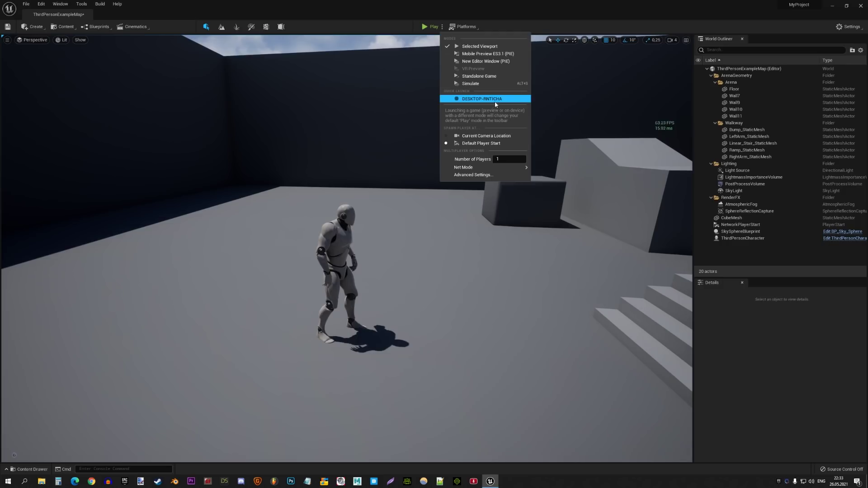
pyautogui.click(511, 7)
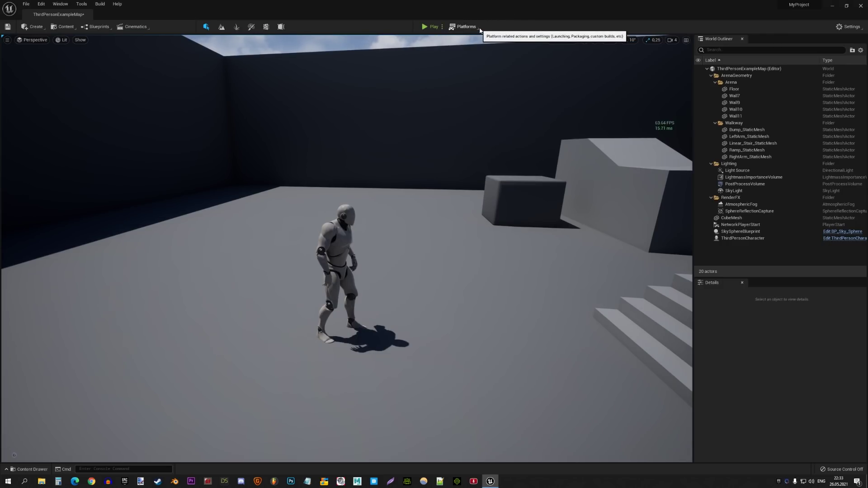
pyautogui.click(478, 28)
pyautogui.click(231, 31)
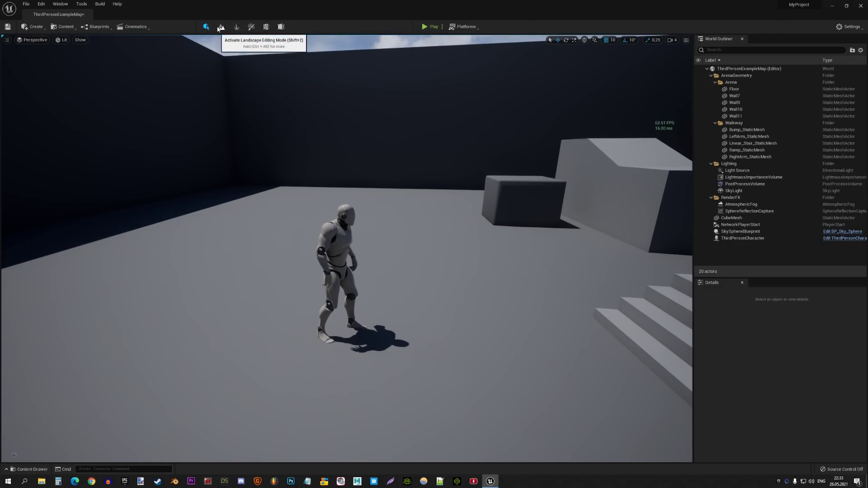
pyautogui.click(61, 40)
pyautogui.click(87, 66)
pyautogui.click(62, 40)
pyautogui.press('Escape')
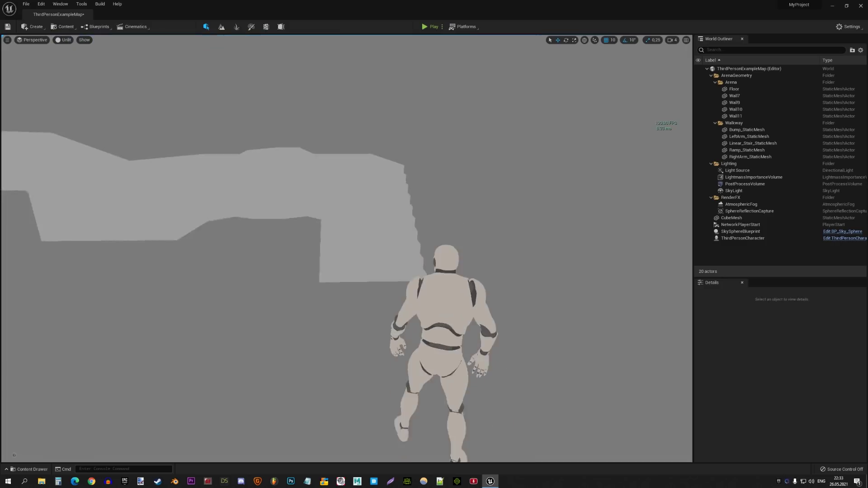
pyautogui.click(66, 39)
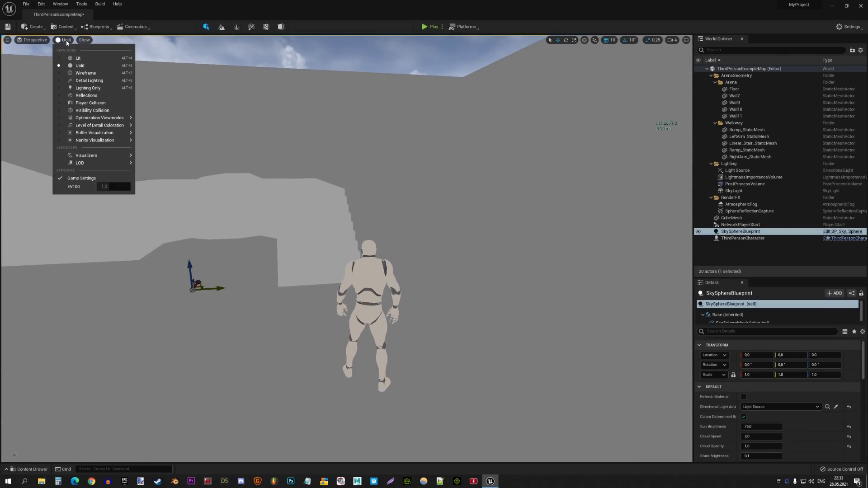
pyautogui.click(72, 77)
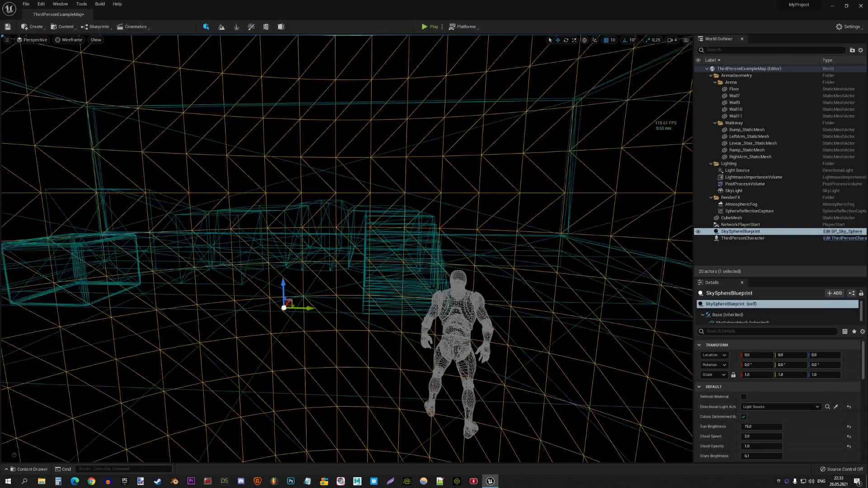
pyautogui.click(72, 40)
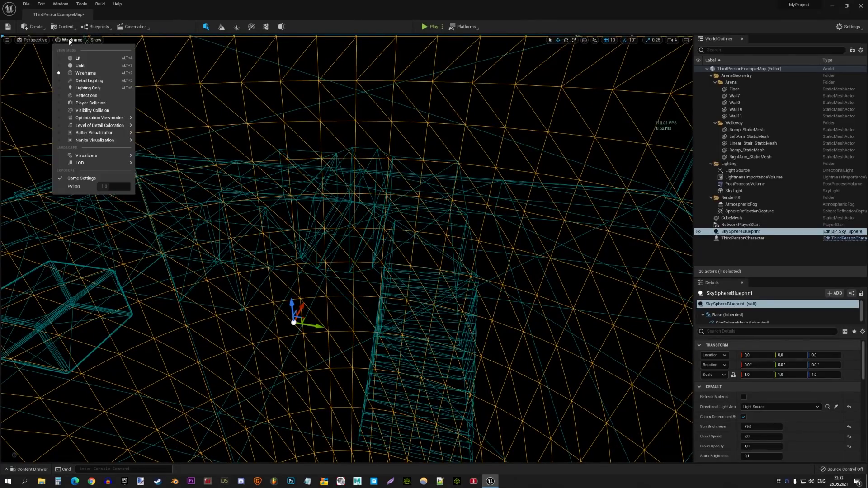
pyautogui.click(83, 81)
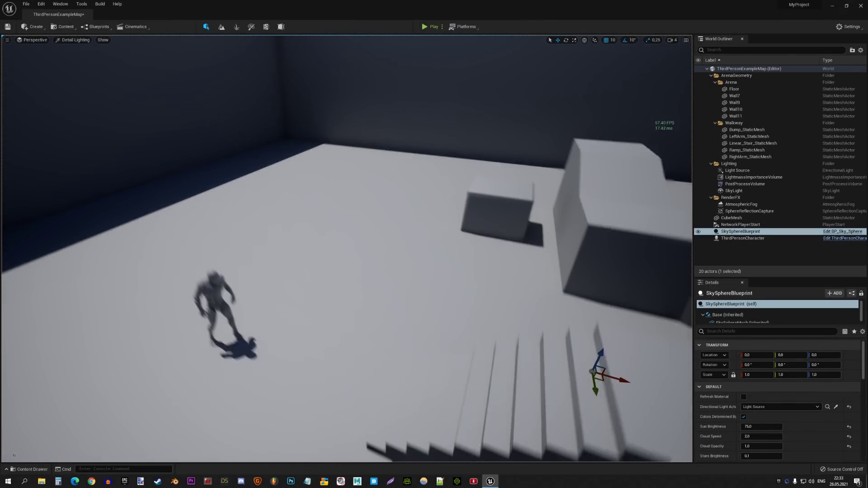
pyautogui.click(73, 40)
pyautogui.click(68, 51)
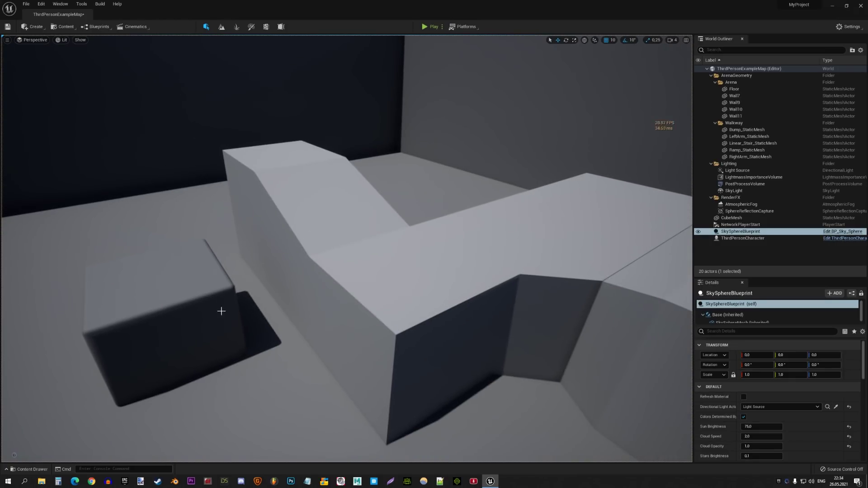
# Select the CubeMesh, then the Light Source, and scroll through the light's properties.
pyautogui.click(222, 310)
pyautogui.click(743, 171)
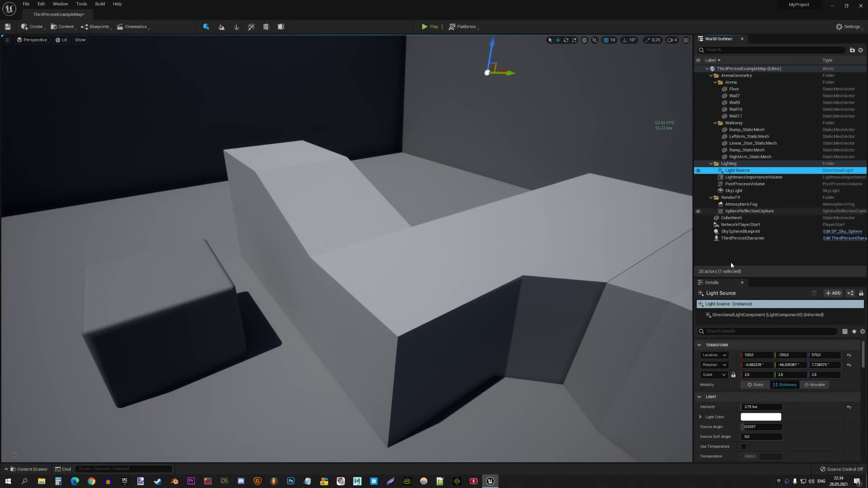
pyautogui.moveTo(755, 279); pyautogui.dragTo(762, 214)
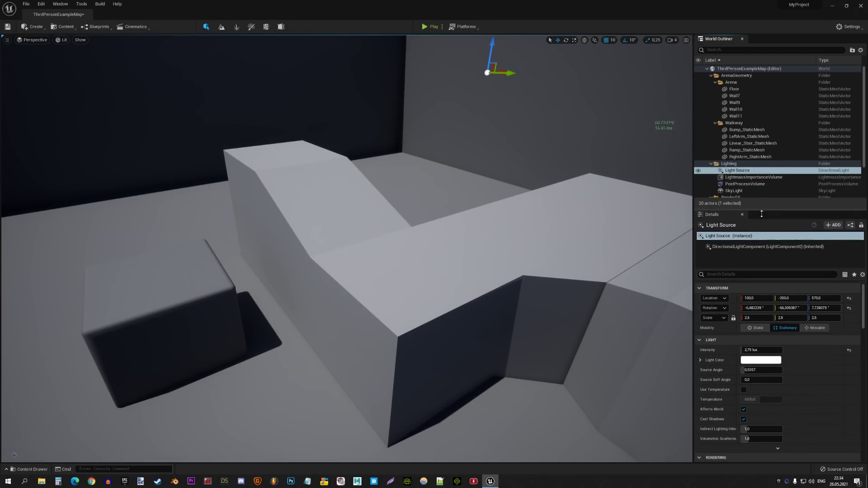
pyautogui.scroll(-1, 780, 311)
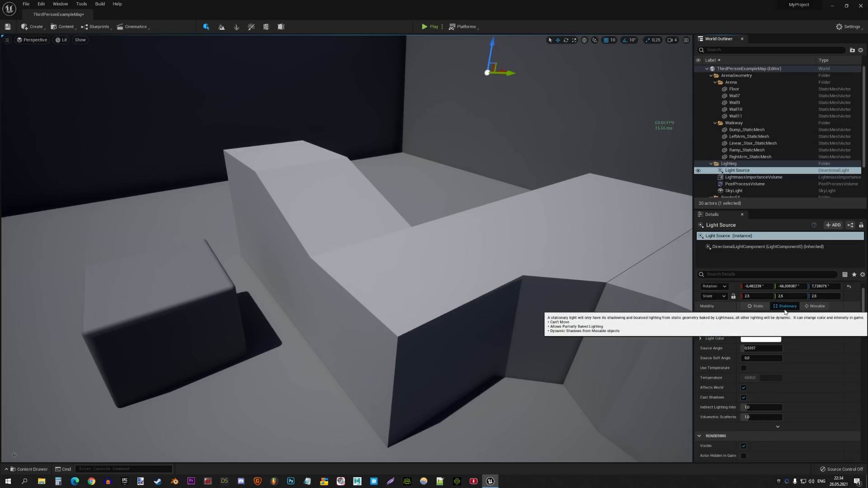
# Add a Spot Light to the level from the Create menu.
pyautogui.click(61, 27)
pyautogui.click(39, 28)
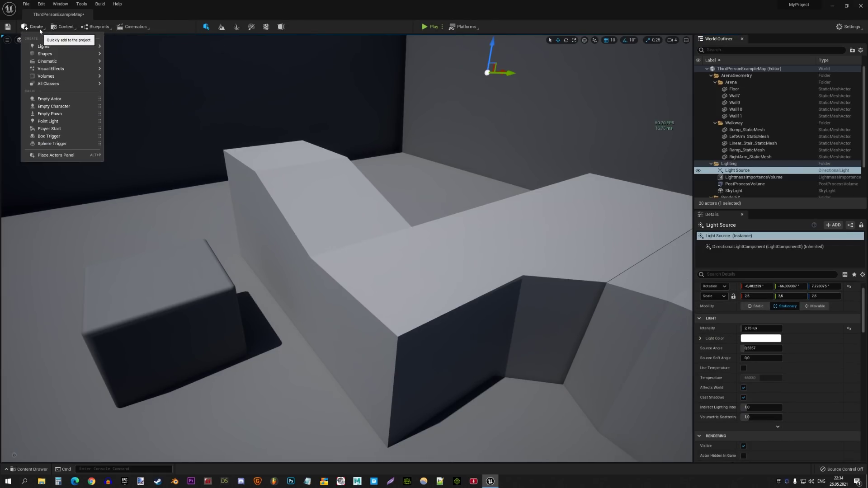
pyautogui.moveTo(62, 50)
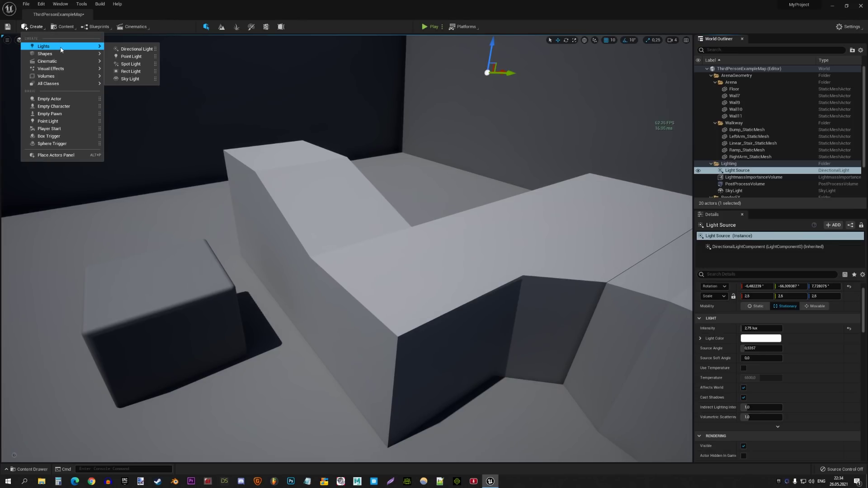
pyautogui.click(130, 64)
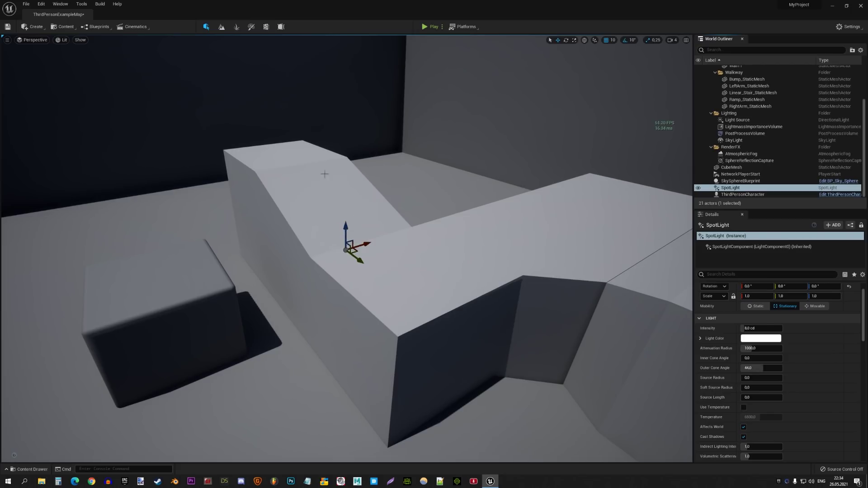
# Delete the SpotLight via the World Outliner.
pyautogui.rightClick(730, 189)
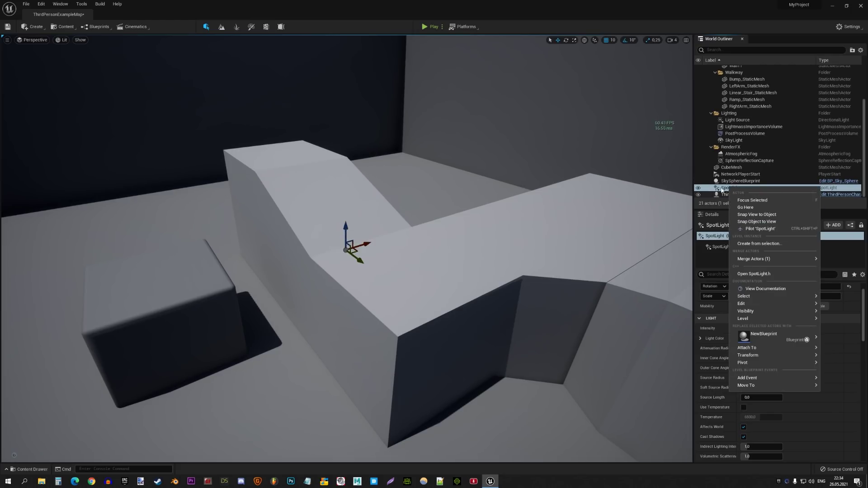
pyautogui.click(726, 189)
pyautogui.press('Delete')
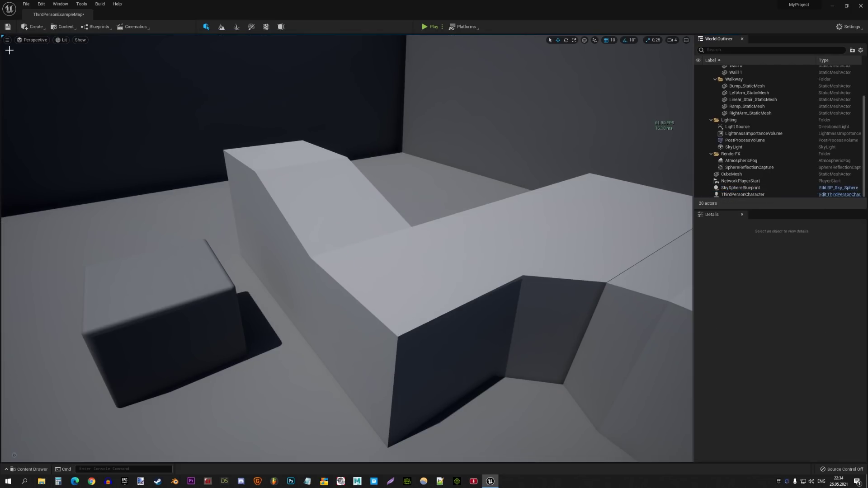
# Place a Point Light and drag it down onto the floor beside the cube.
pyautogui.click(34, 27)
pyautogui.moveTo(49, 47)
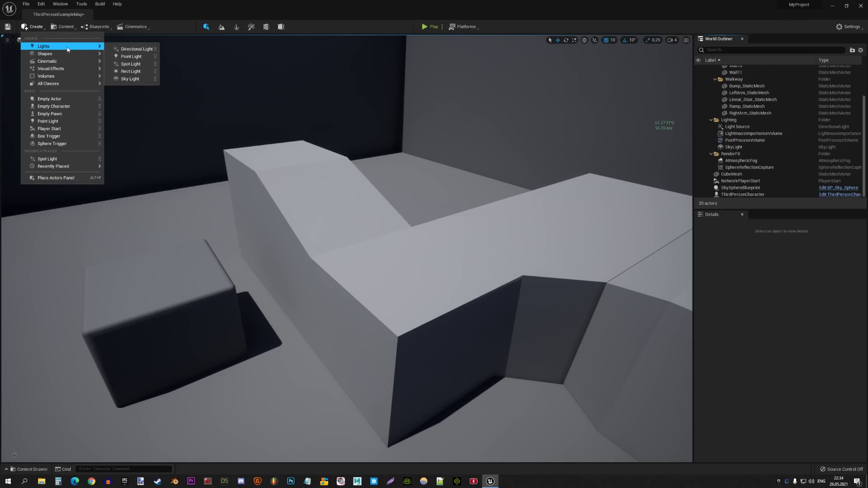
pyautogui.click(146, 58)
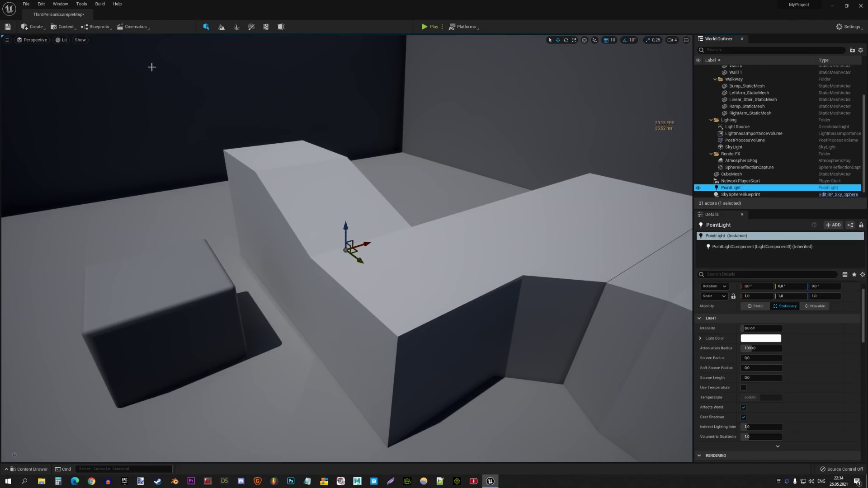
pyautogui.moveTo(365, 250); pyautogui.dragTo(11, 349)
pyautogui.press('f')
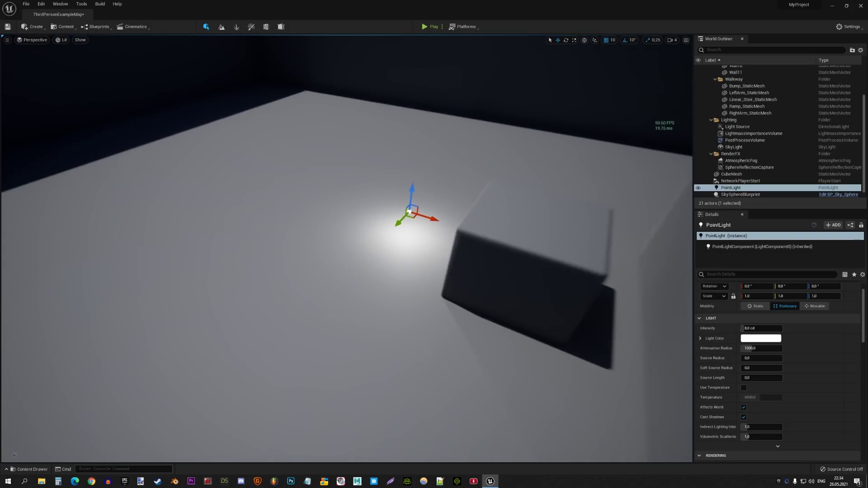
pyautogui.moveTo(320, 233)
pyautogui.mouseDown()
pyautogui.moveTo(316, 180)
pyautogui.moveTo(368, 185)
pyautogui.mouseUp()
pyautogui.moveTo(368, 185); pyautogui.dragTo(317, 190, button='right')
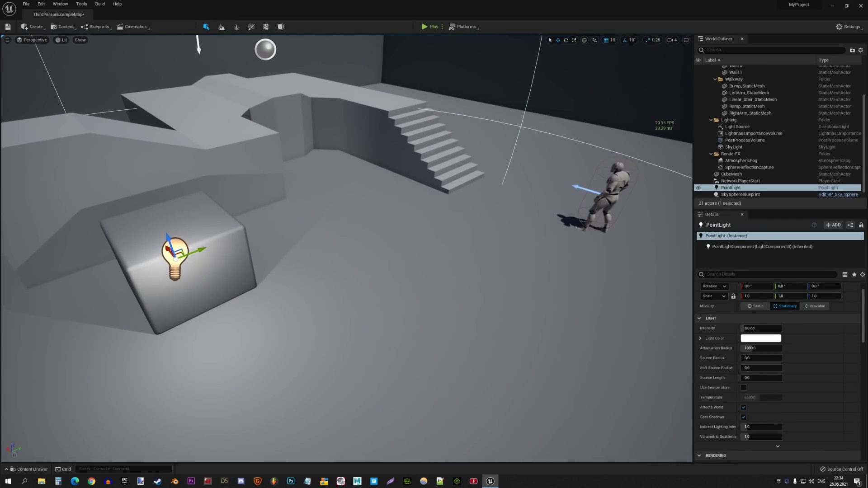
pyautogui.moveTo(210, 248)
pyautogui.mouseDown()
pyautogui.moveTo(333, 226)
pyautogui.moveTo(86, 321)
pyautogui.mouseUp()
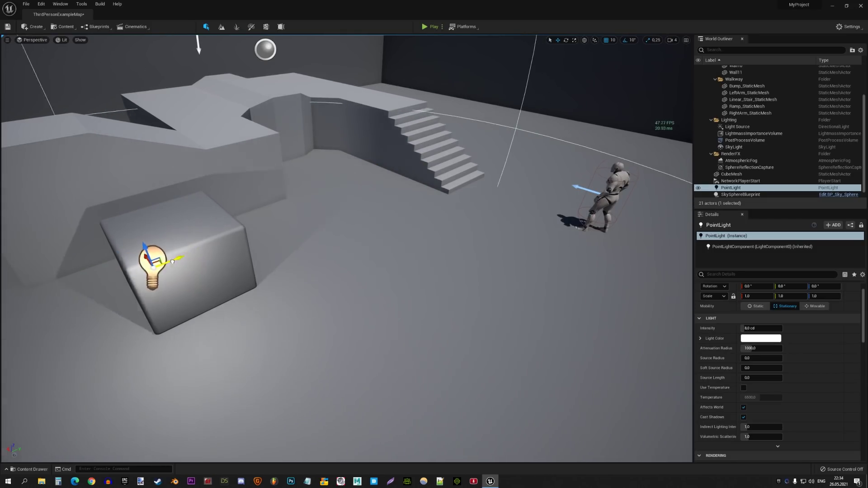
# Make the point light Movable, position it left of the cube, and select its Intensity field.
pyautogui.click(816, 307)
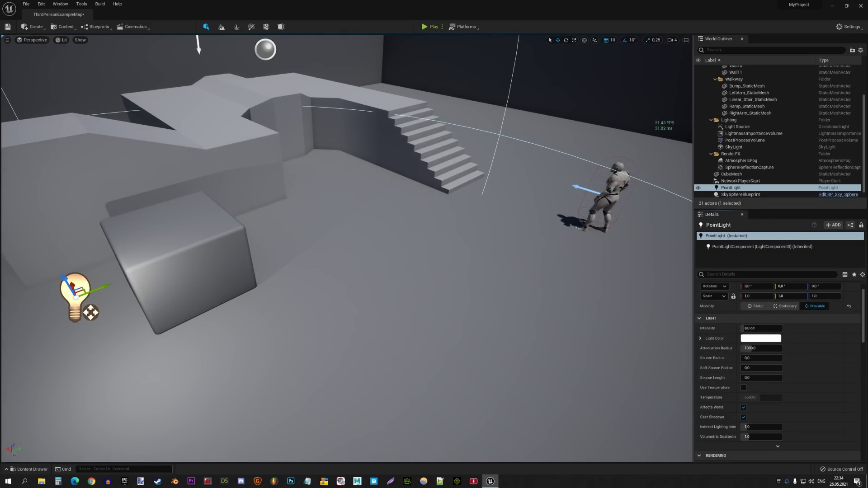
pyautogui.press('f')
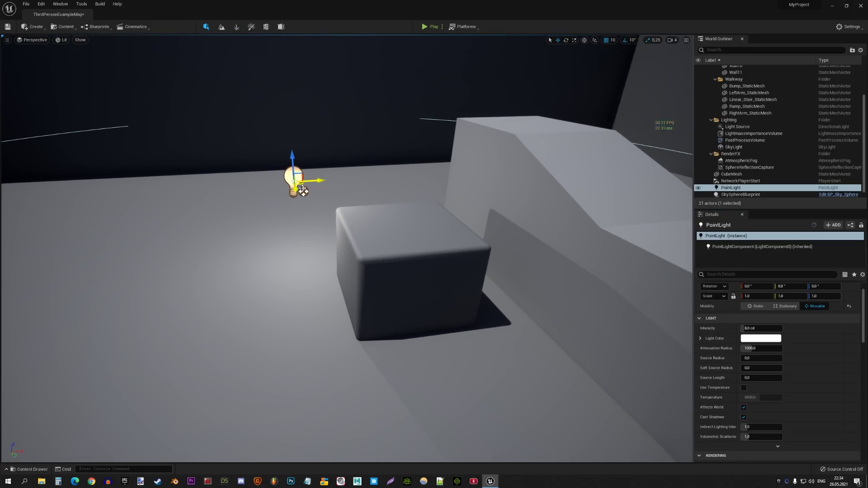
pyautogui.moveTo(294, 184); pyautogui.dragTo(252, 222)
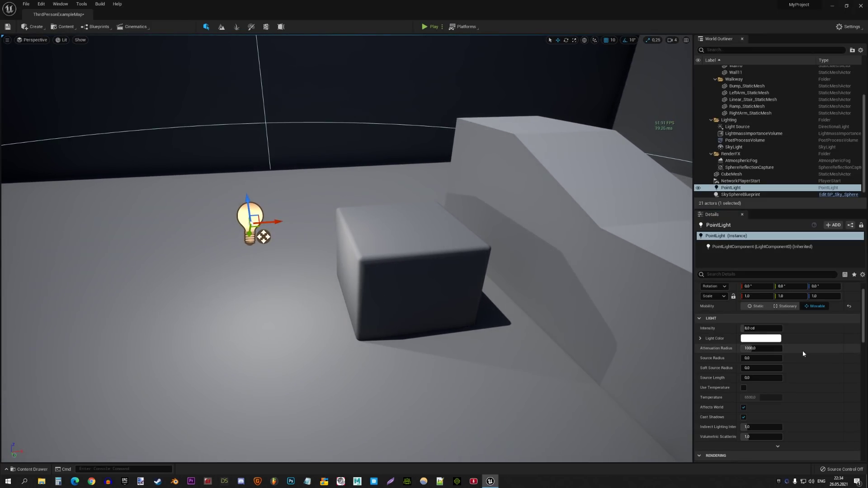
pyautogui.click(762, 329)
# Set the point light's Intensity to 120 cd and expand its advanced shadow options.
pyautogui.write('120')
pyautogui.press('Return')
pyautogui.scroll(-1, 737, 349)
pyautogui.scroll(-2, 738, 352)
pyautogui.scroll(-1, 742, 335)
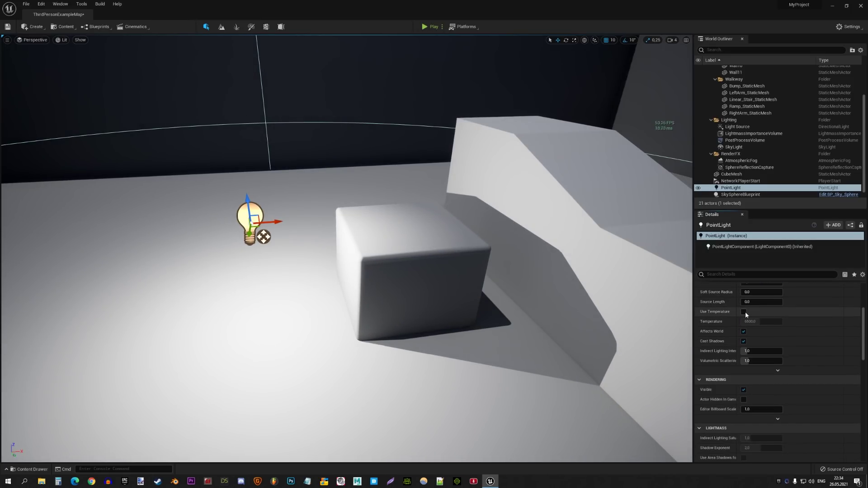
pyautogui.scroll(-1, 740, 317)
pyautogui.scroll(-3, 733, 323)
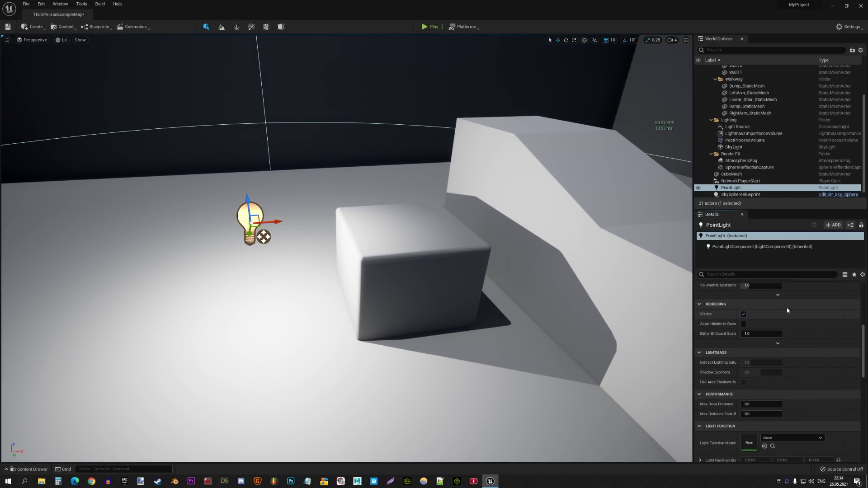
pyautogui.click(778, 297)
# Turn Distance Field Shadows on, nudge the light beside the cube, then turn them back off.
pyautogui.scroll(-3, 733, 338)
pyautogui.scroll(-2, 732, 338)
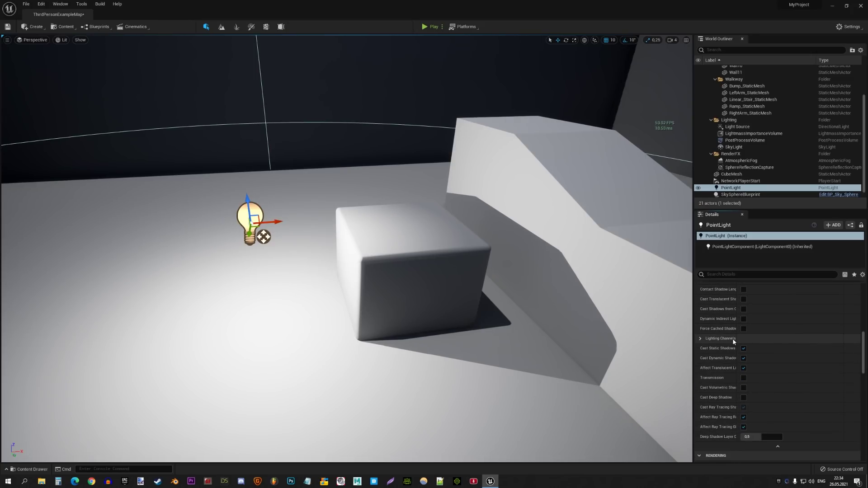
pyautogui.scroll(-2, 721, 344)
pyautogui.scroll(-1, 720, 342)
pyautogui.scroll(-2, 721, 316)
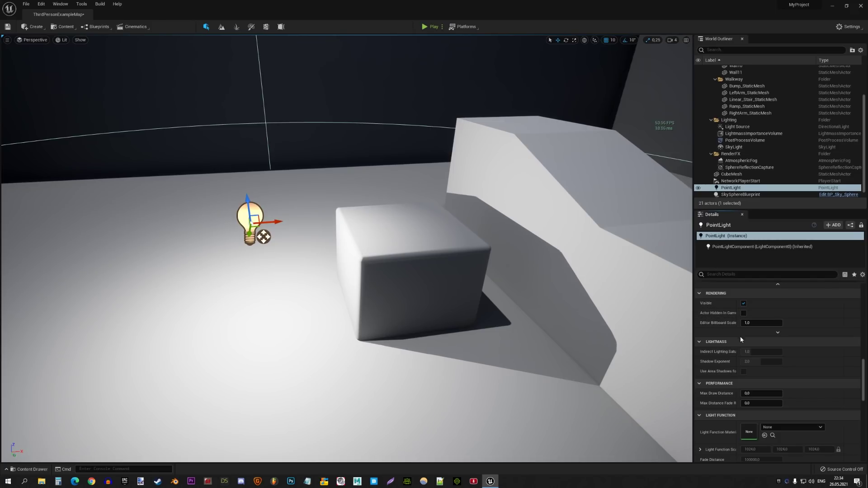
pyautogui.scroll(-2, 740, 353)
pyautogui.scroll(-3, 737, 349)
pyautogui.scroll(-3, 734, 342)
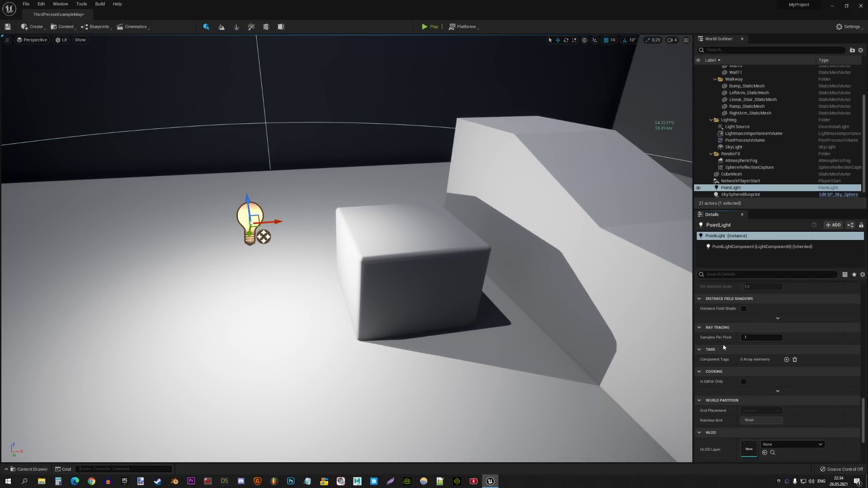
pyautogui.scroll(-1, 719, 353)
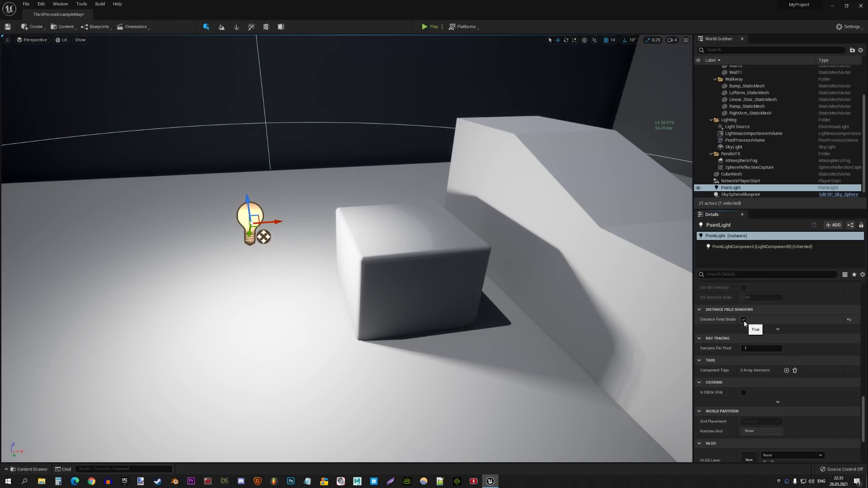
pyautogui.click(744, 320)
pyautogui.moveTo(263, 236)
pyautogui.mouseDown()
pyautogui.moveTo(333, 331)
pyautogui.moveTo(242, 238)
pyautogui.mouseUp()
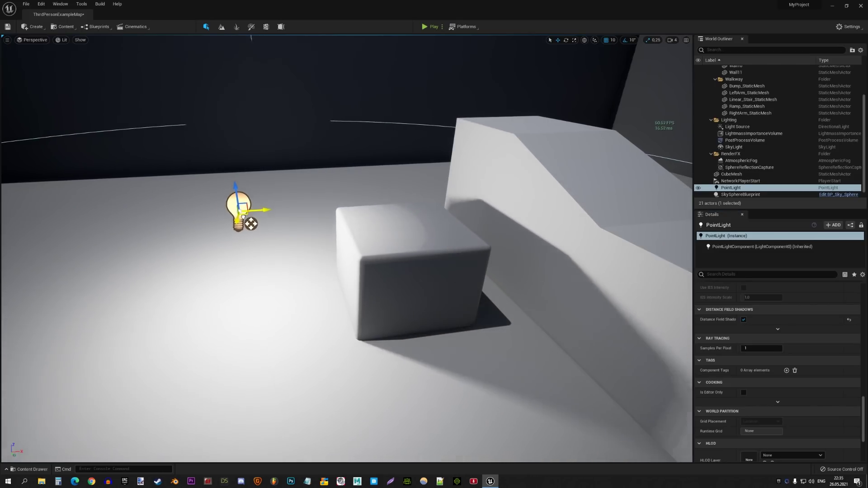
pyautogui.click(744, 320)
pyautogui.click(778, 330)
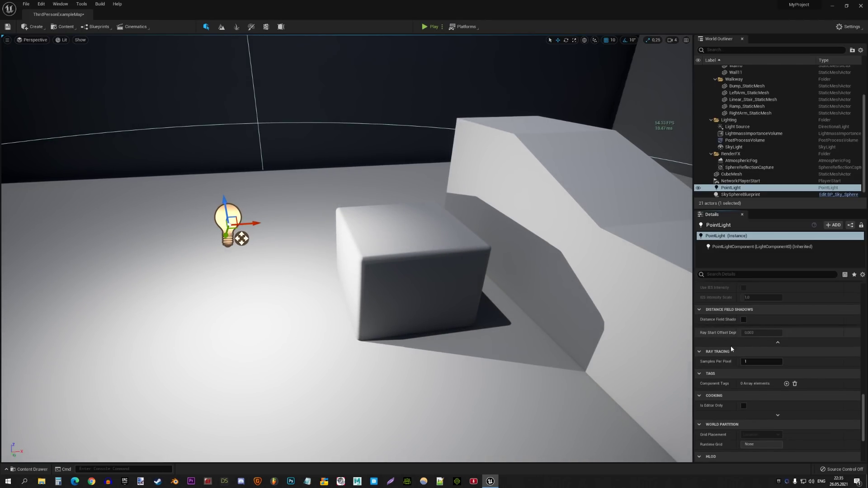
pyautogui.scroll(-2, 739, 347)
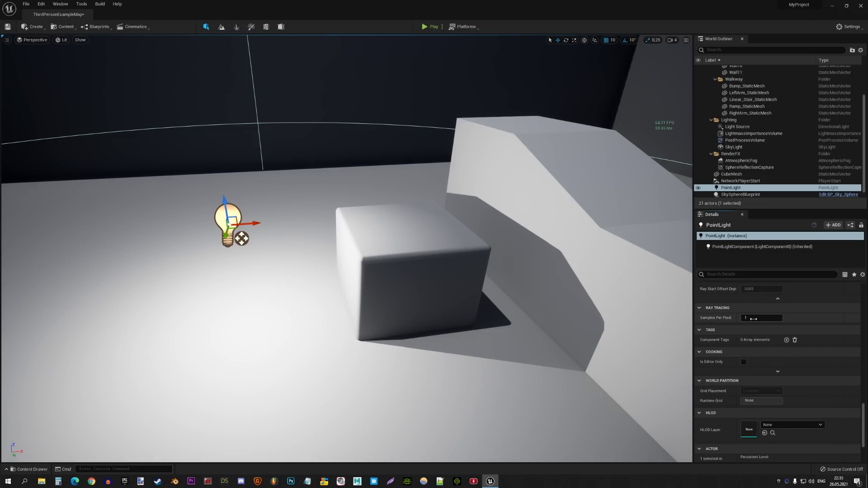
pyautogui.scroll(-4, 727, 388)
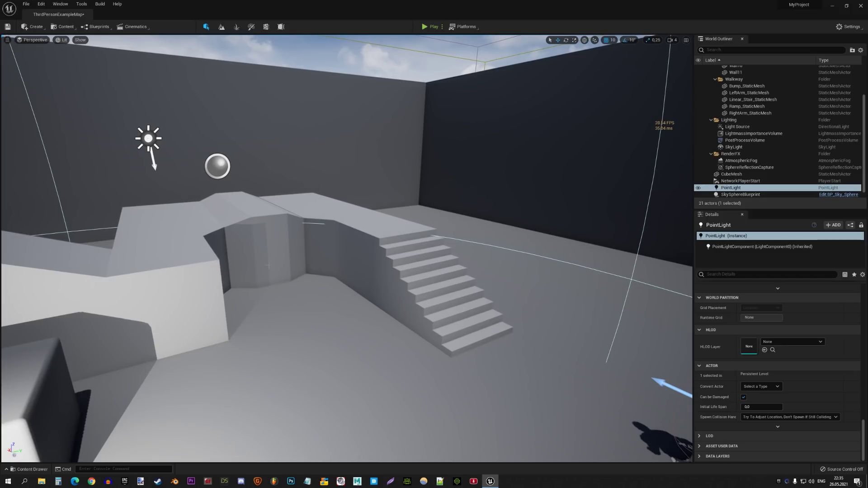
# Browse the viewport options and main menus, then open Project Settings from the Settings menu.
pyautogui.click(7, 41)
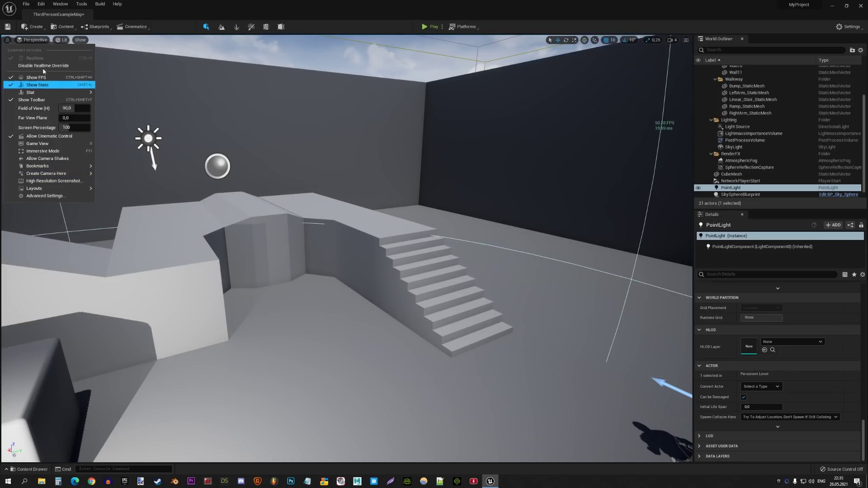
pyautogui.click(27, 39)
pyautogui.click(82, 4)
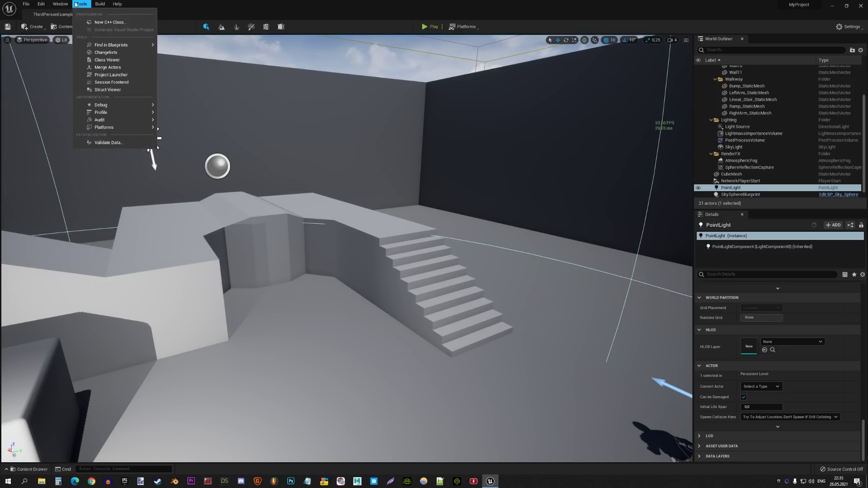
pyautogui.moveTo(65, 4)
pyautogui.moveTo(99, 5)
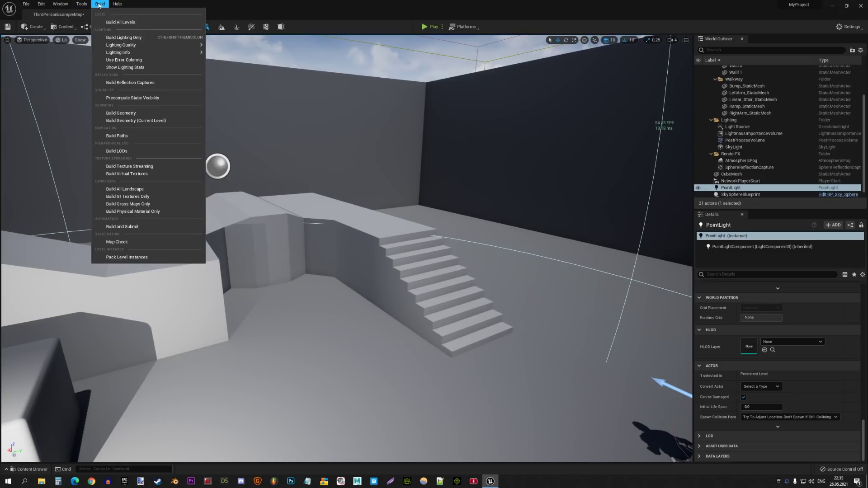
pyautogui.click(354, 4)
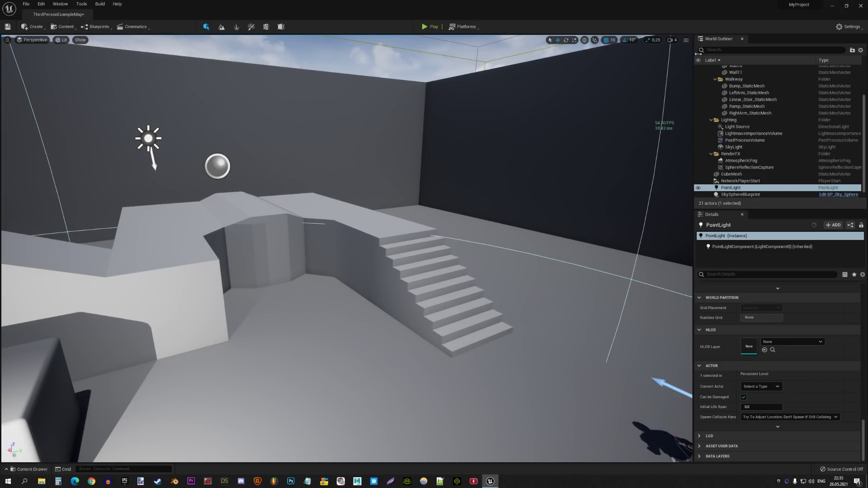
pyautogui.click(843, 28)
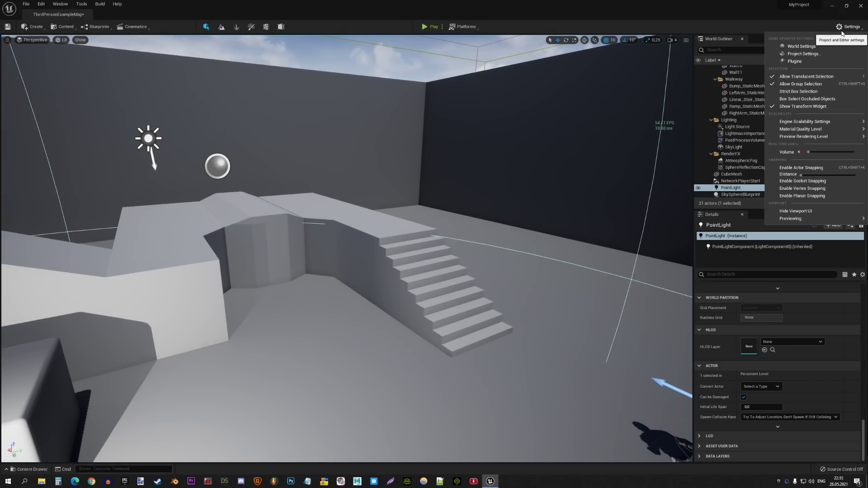
pyautogui.click(804, 54)
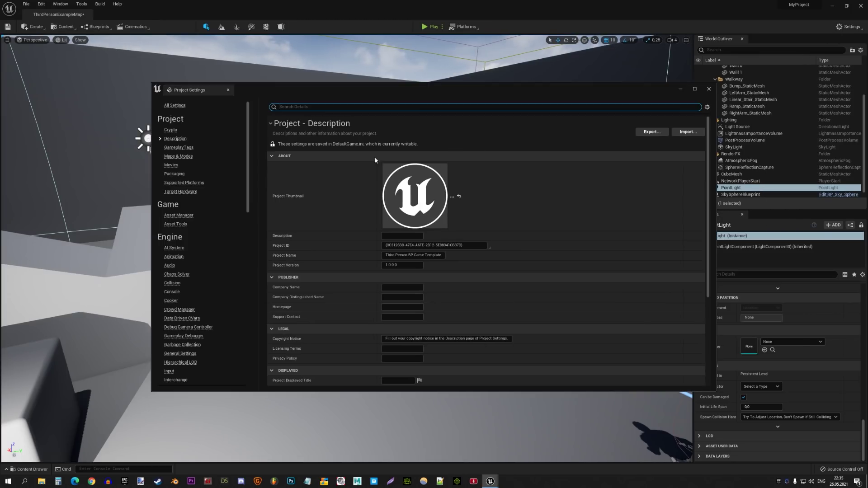
# Move Project Settings aside and open the Plugins browser maximized.
pyautogui.moveTo(317, 91); pyautogui.dragTo(246, 94)
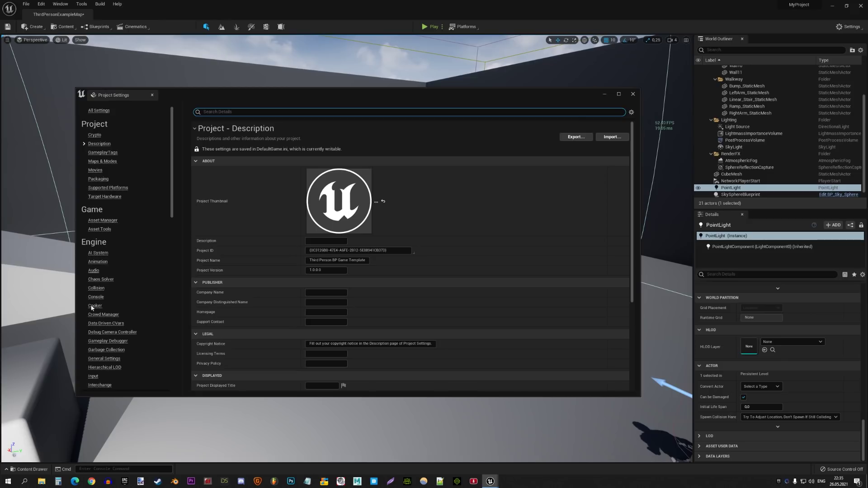
pyautogui.click(850, 27)
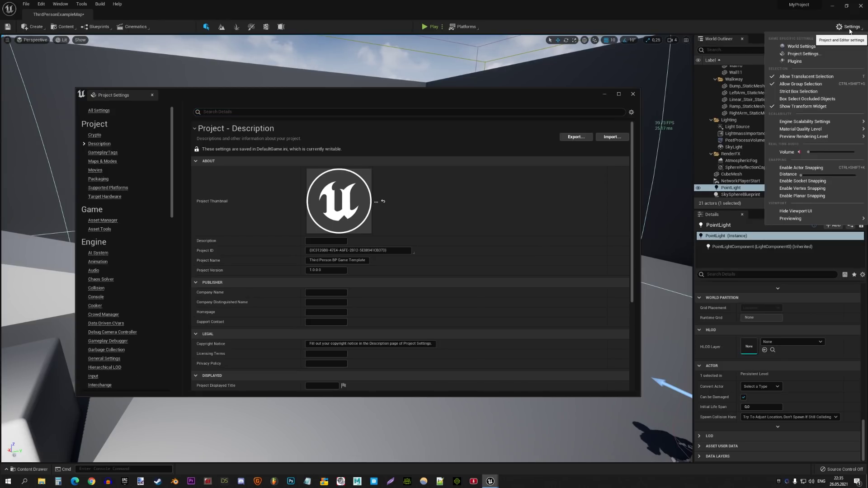
pyautogui.click(795, 62)
pyautogui.doubleClick(275, 96)
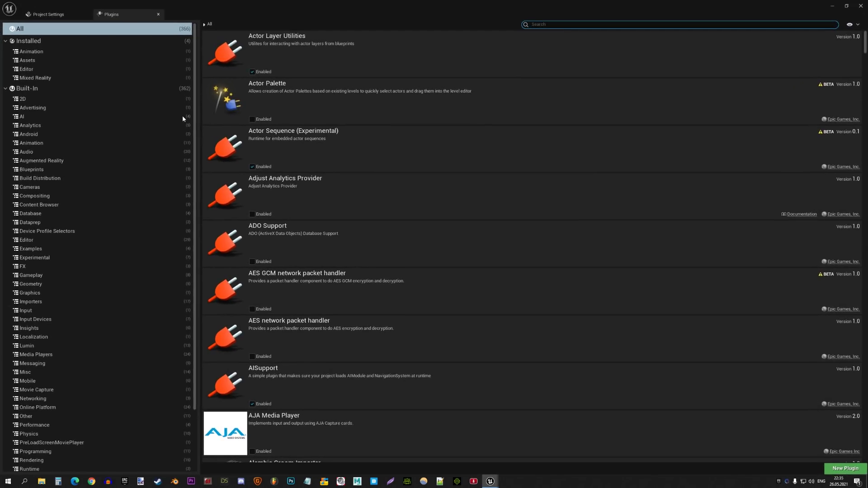
# Browse the Animation, Editor, Mixed Reality, Built-in and Rendering plugins, then close Plugins and float Project Settings.
pyautogui.click(32, 52)
pyautogui.click(32, 69)
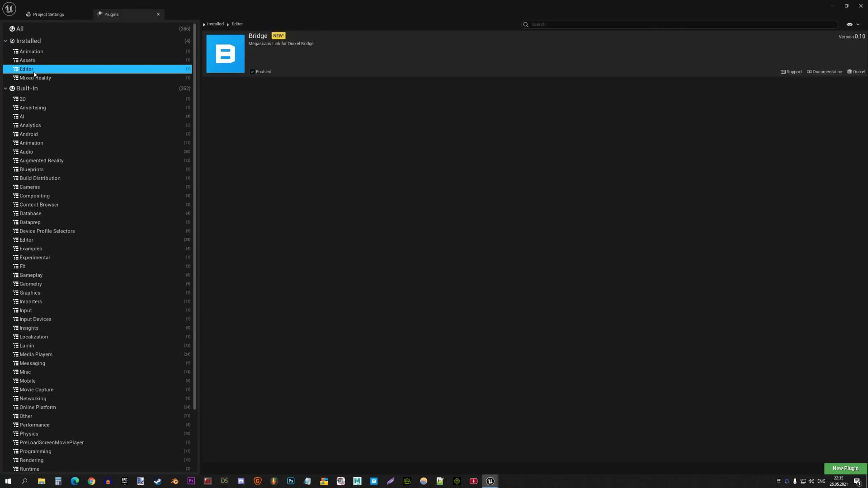
pyautogui.click(34, 79)
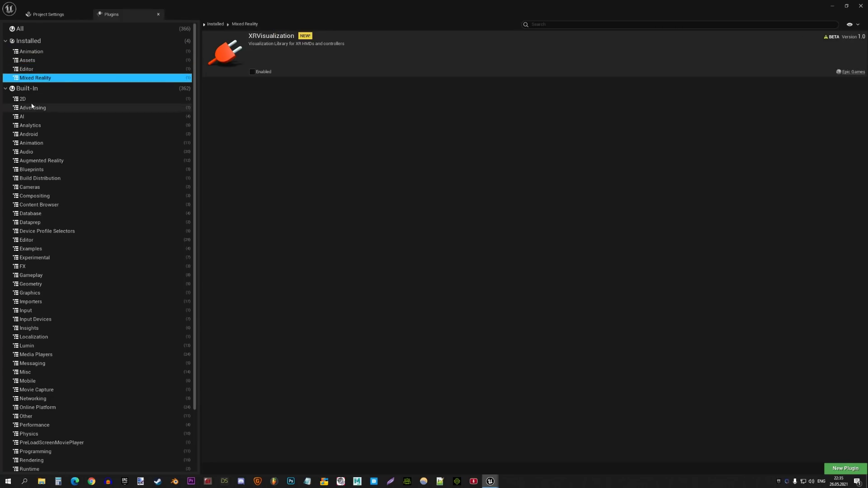
pyautogui.click(28, 89)
pyautogui.scroll(-3, 40, 235)
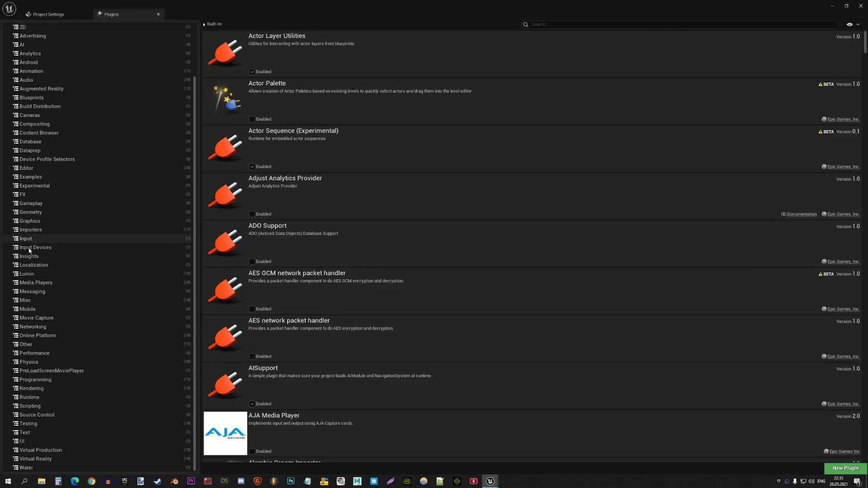
pyautogui.click(28, 390)
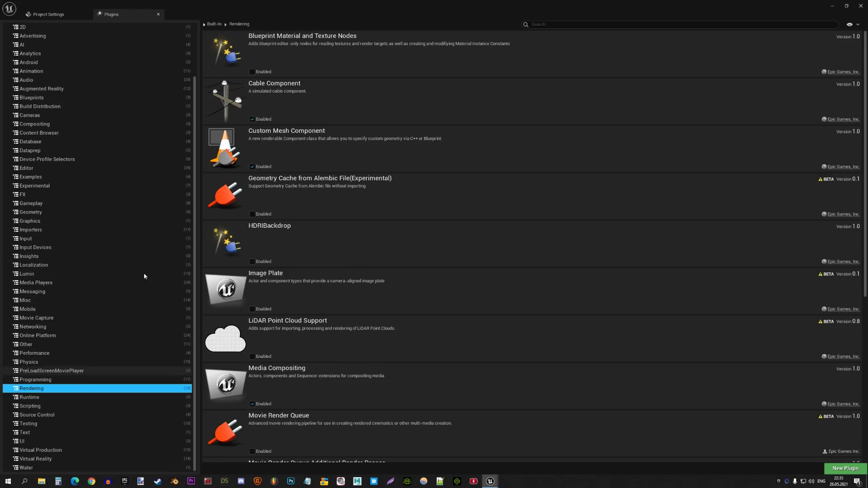
pyautogui.scroll(-5, 284, 137)
pyautogui.scroll(-3, 284, 138)
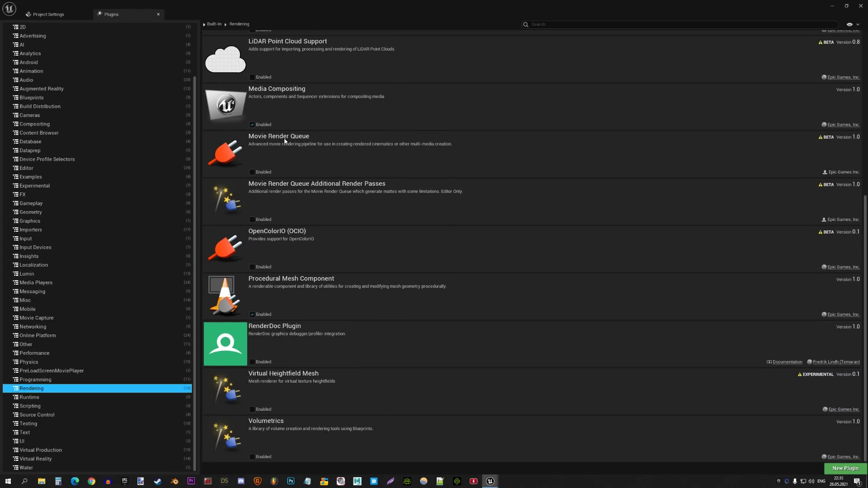
pyautogui.click(159, 15)
pyautogui.moveTo(303, 12); pyautogui.dragTo(310, 124)
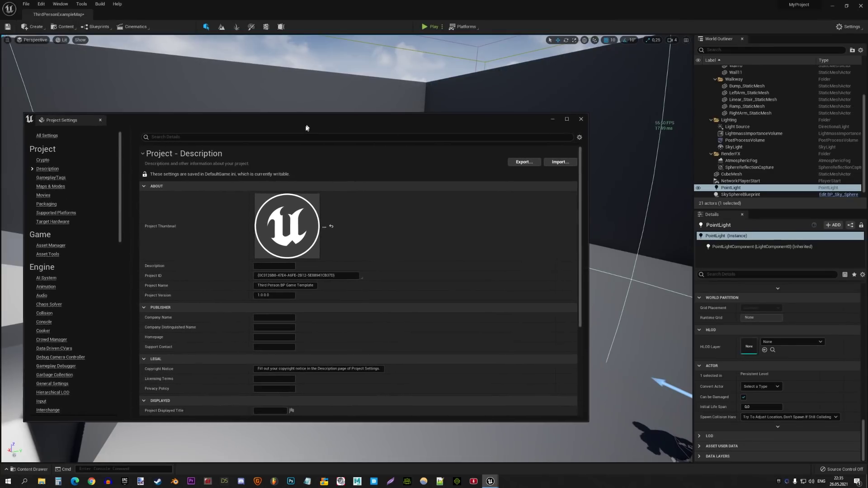
# Switch engine scalability to the Low preset.
pyautogui.click(848, 27)
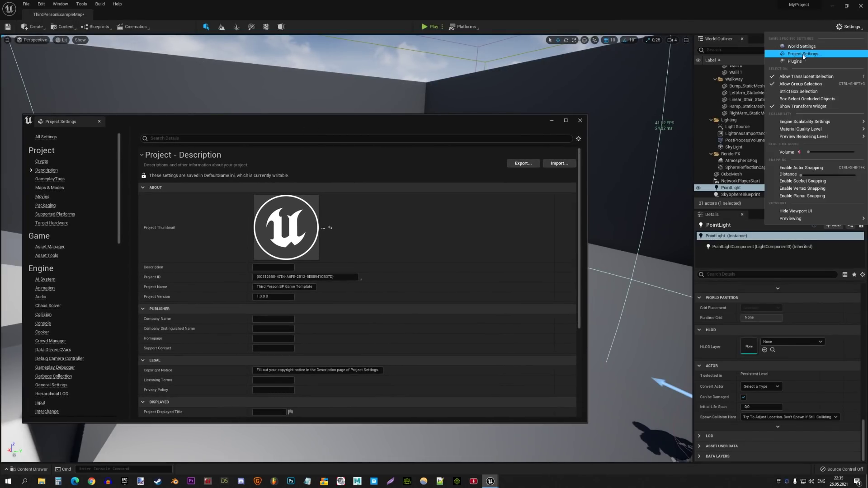
pyautogui.moveTo(793, 123)
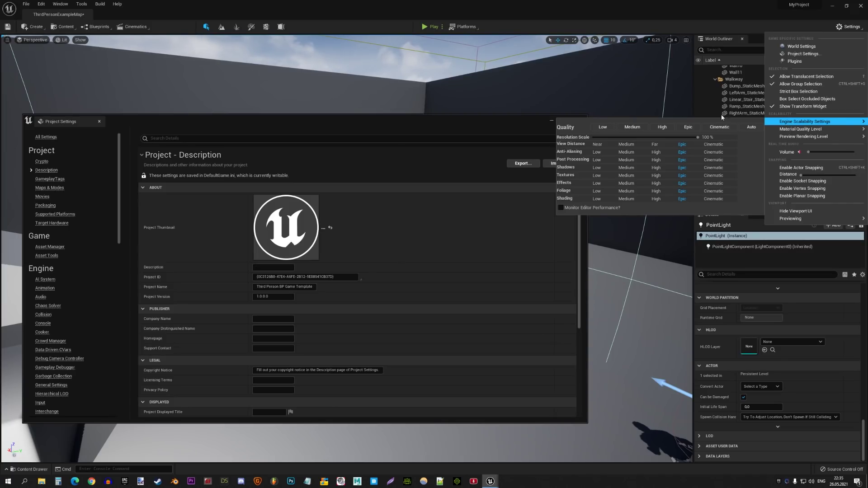
pyautogui.click(342, 21)
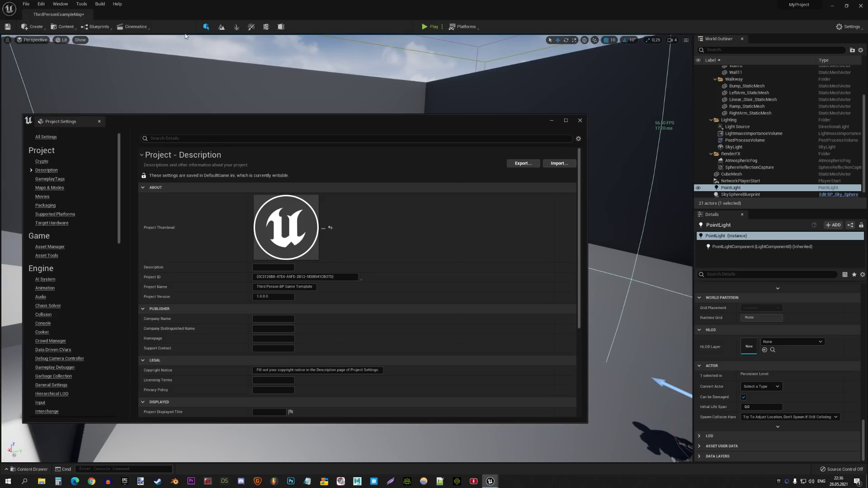
pyautogui.click(847, 29)
pyautogui.moveTo(792, 123)
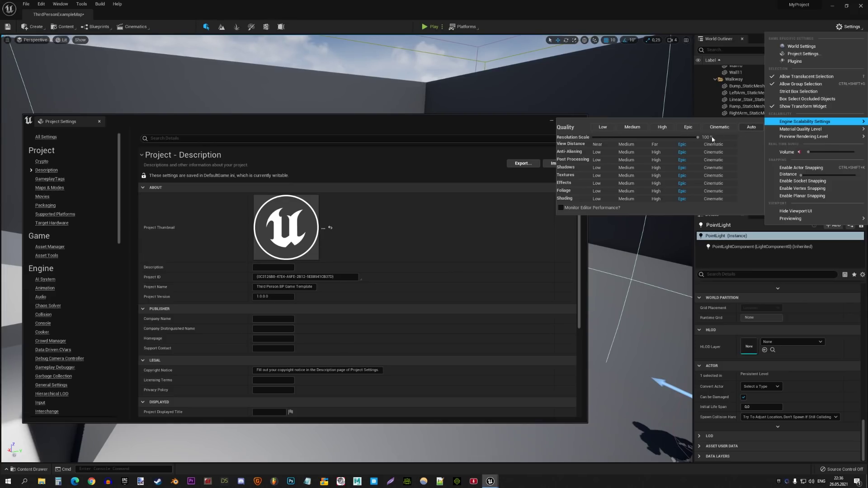
pyautogui.click(603, 130)
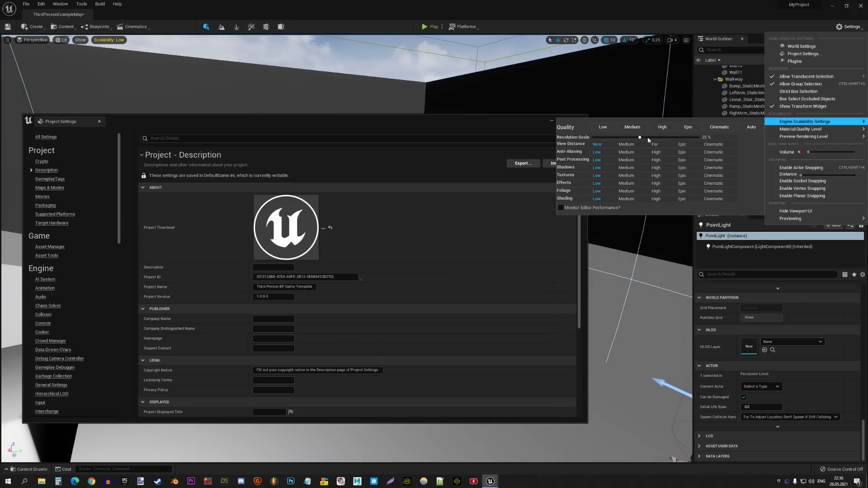
pyautogui.click(479, 135)
# Move Project Settings down and fly the viewport toward the character, briefly in fullscreen.
pyautogui.moveTo(512, 122); pyautogui.dragTo(543, 432)
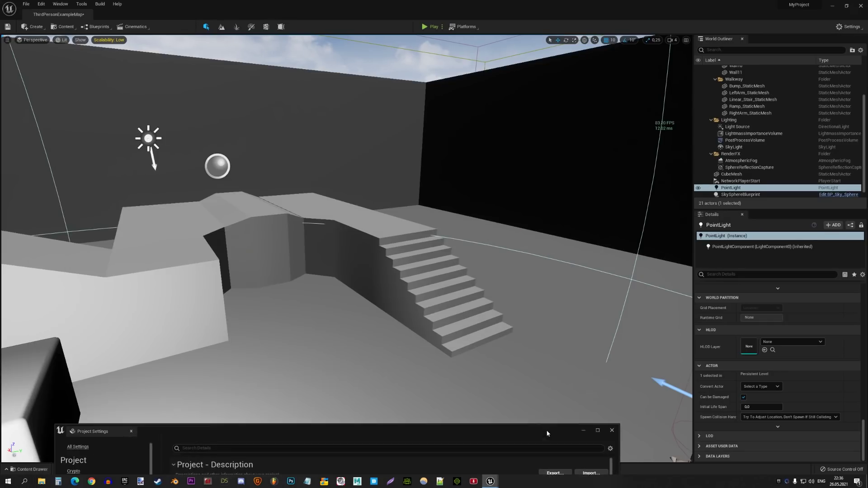
pyautogui.moveTo(590, 175); pyautogui.dragTo(516, 178)
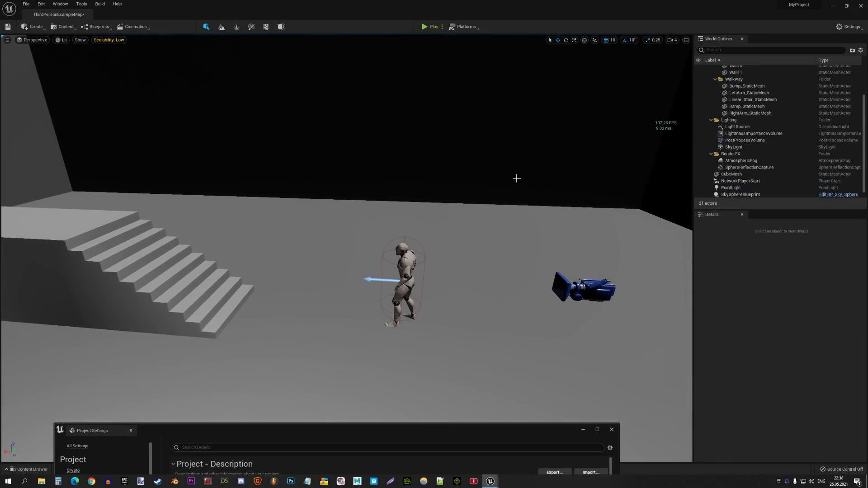
pyautogui.press('F11')
pyautogui.moveTo(516, 179); pyautogui.dragTo(546, 197)
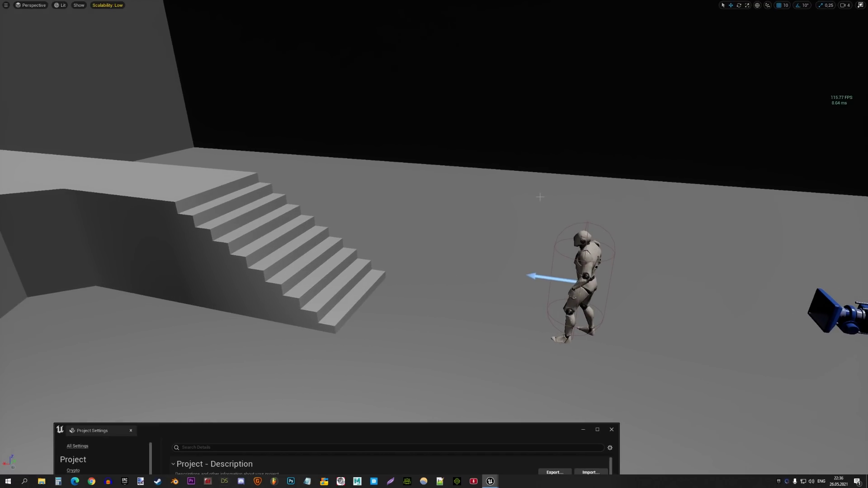
pyautogui.press('F11')
# Cycle scalability through High, Medium, Epic and Low, then frame the character.
pyautogui.click(850, 28)
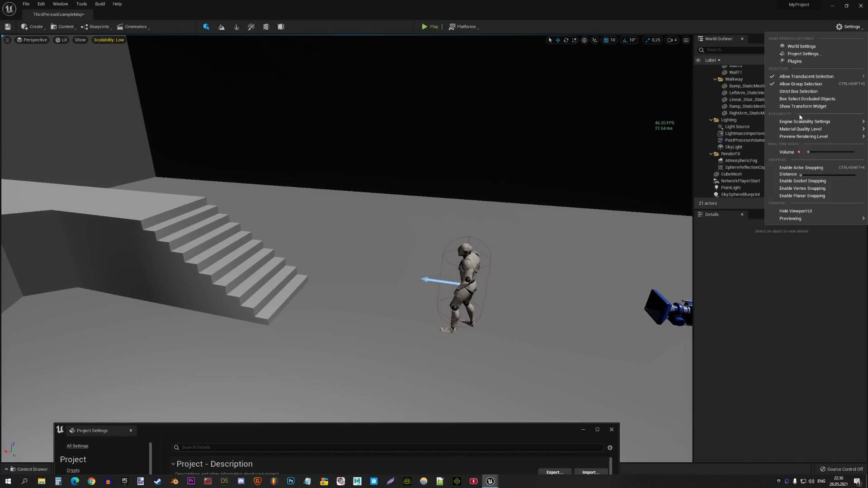
pyautogui.moveTo(797, 123)
pyautogui.click(662, 127)
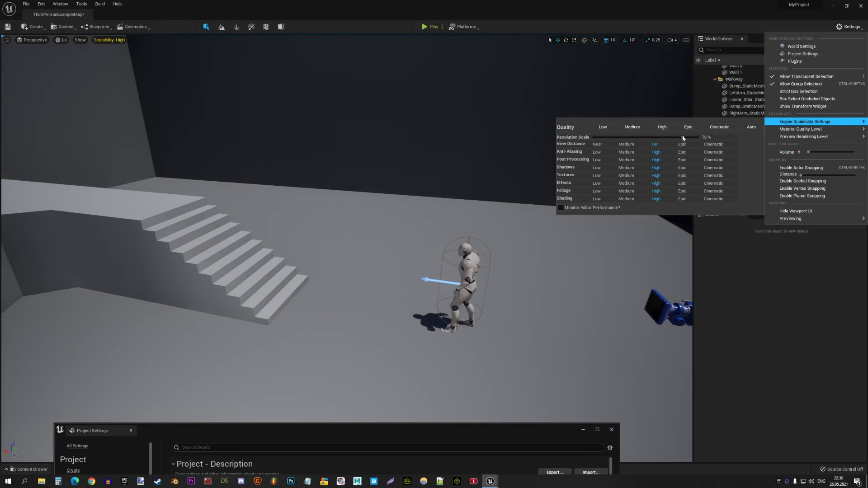
pyautogui.click(662, 127)
pyautogui.click(639, 128)
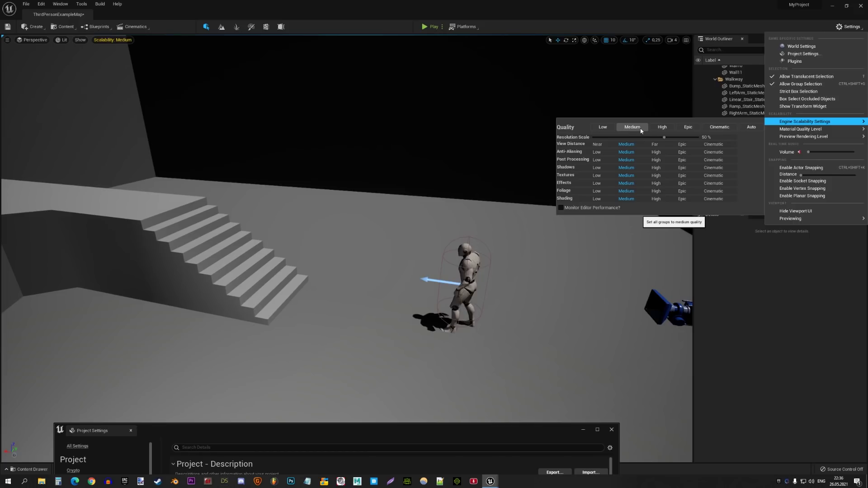
pyautogui.click(688, 127)
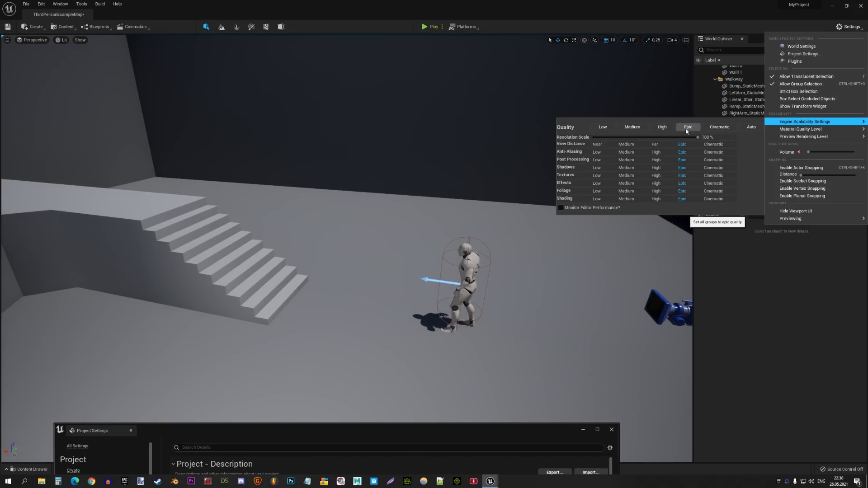
pyautogui.click(603, 128)
pyautogui.press('f')
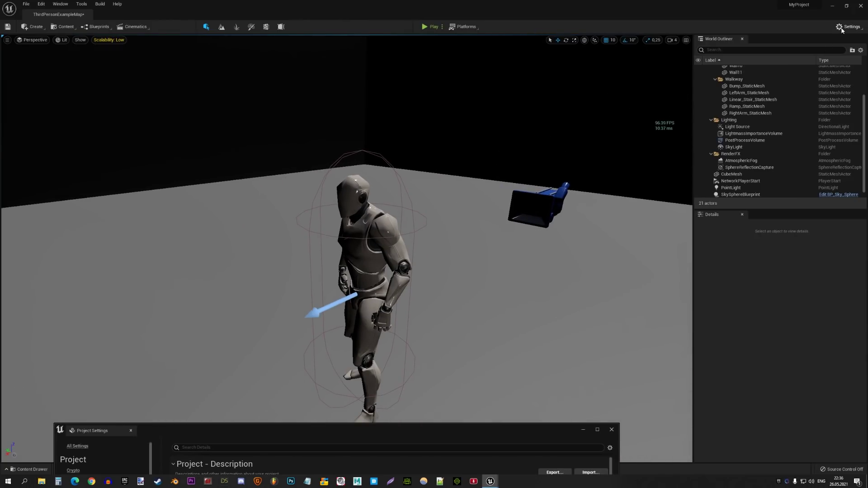
# Settle scalability on High and choose a preview rendering level.
pyautogui.click(842, 30)
pyautogui.moveTo(805, 121)
pyautogui.click(669, 128)
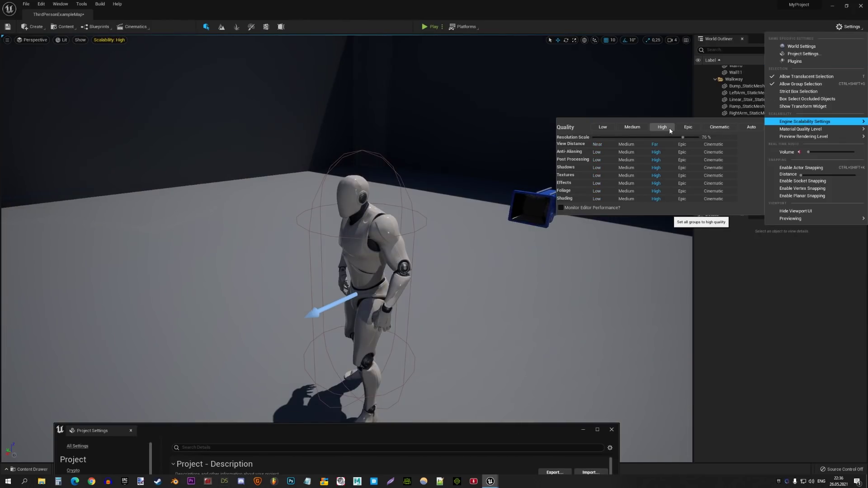
pyautogui.click(608, 127)
pyautogui.click(655, 127)
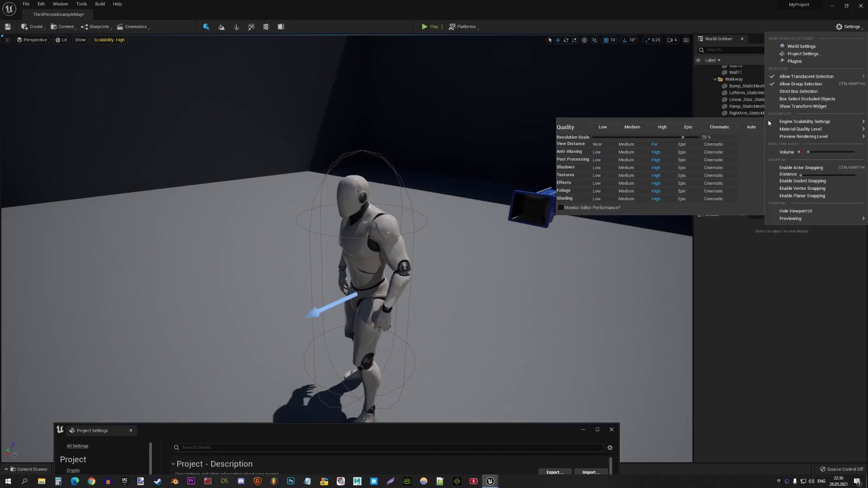
pyautogui.moveTo(804, 131)
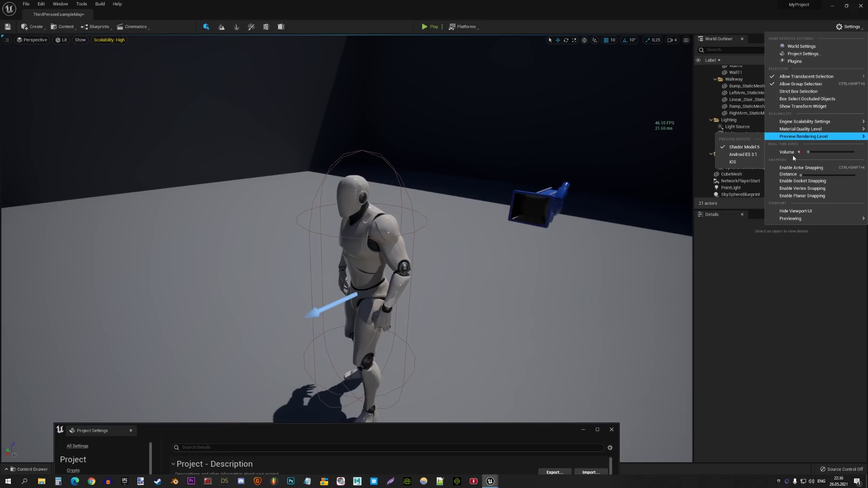
pyautogui.moveTo(796, 219)
pyautogui.click(750, 260)
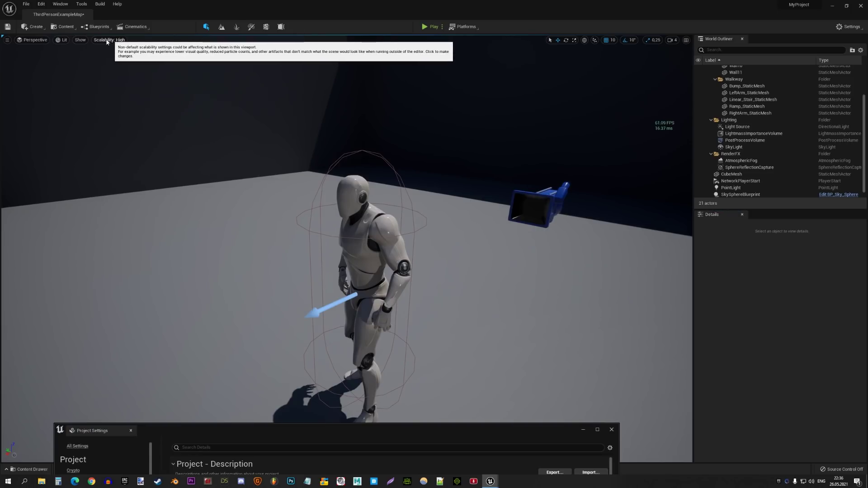
# Center and maximize Project Settings and scroll through the Maps & Modes page.
pyautogui.moveTo(322, 431); pyautogui.dragTo(436, 128)
pyautogui.doubleClick(436, 129)
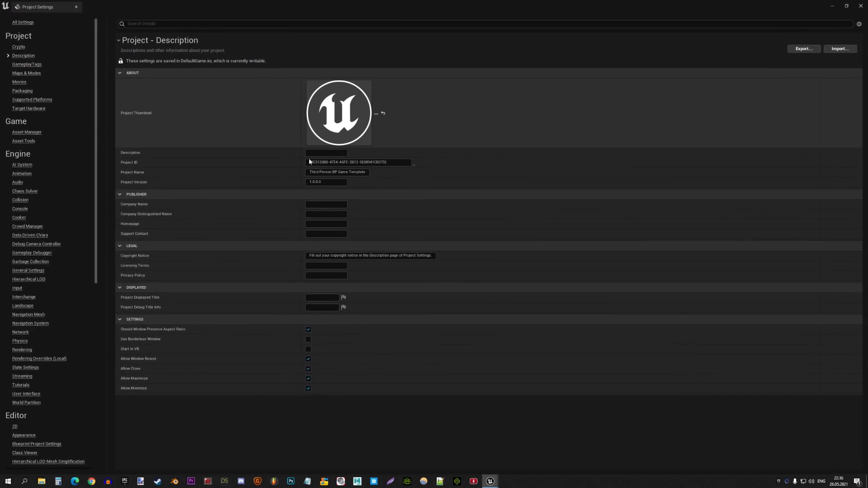
pyautogui.click(23, 74)
pyautogui.scroll(-2, 66, 238)
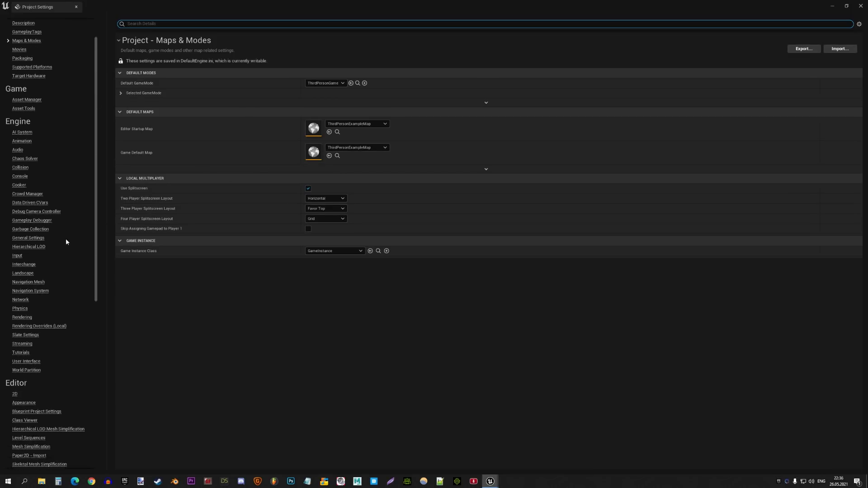
pyautogui.scroll(-2, 66, 241)
pyautogui.scroll(-1, 33, 211)
pyautogui.scroll(-2, 41, 202)
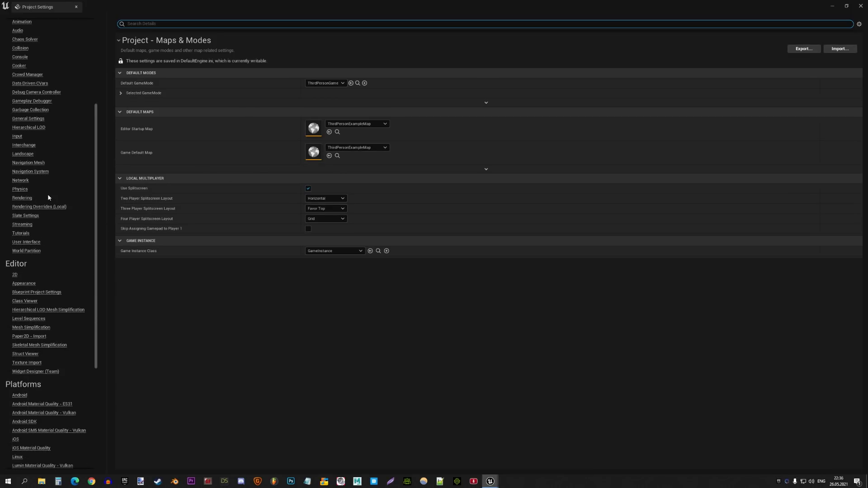
# Open Engine > Rendering, scroll through its options, and collapse Virtual Textures.
pyautogui.click(22, 198)
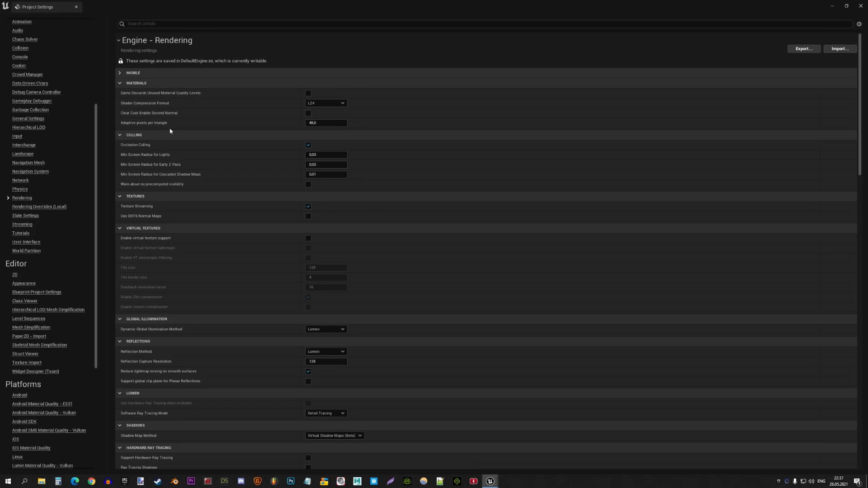
pyautogui.scroll(-2, 307, 91)
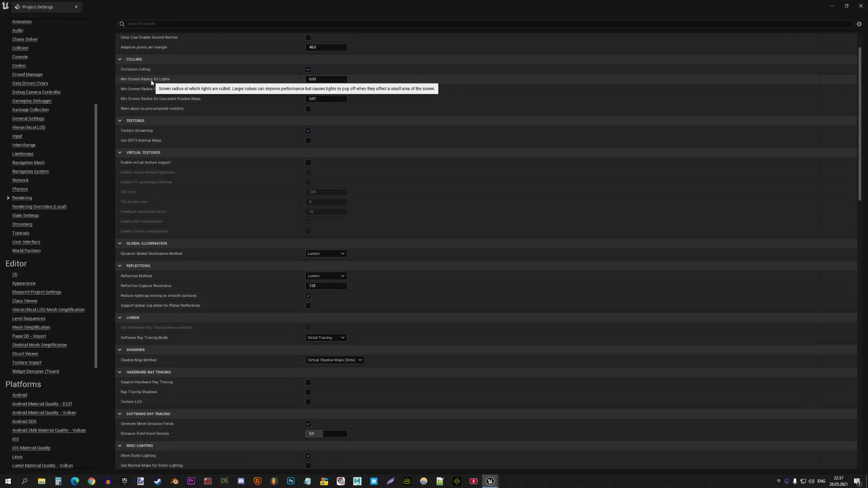
pyautogui.scroll(-1, 203, 95)
pyautogui.scroll(1, 177, 94)
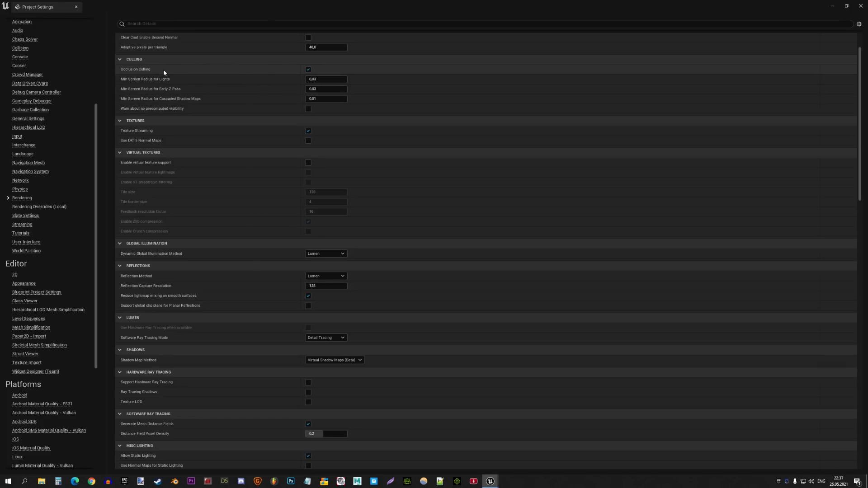
pyautogui.scroll(-3, 171, 129)
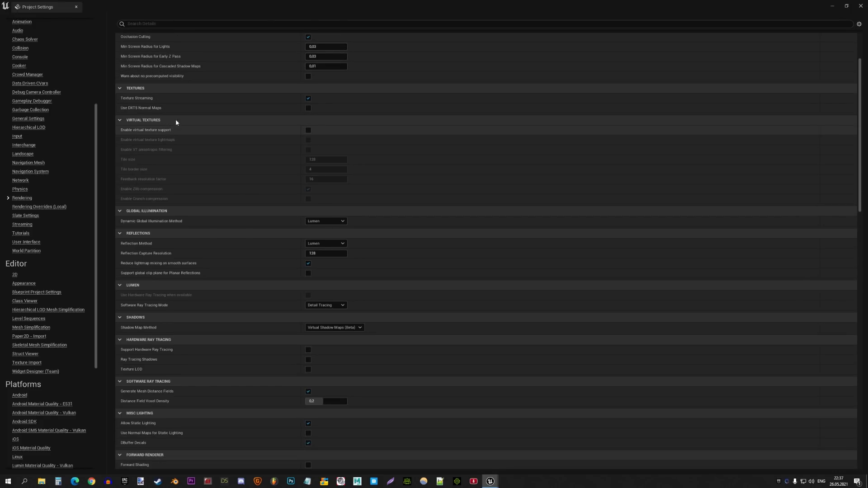
pyautogui.scroll(-4, 153, 108)
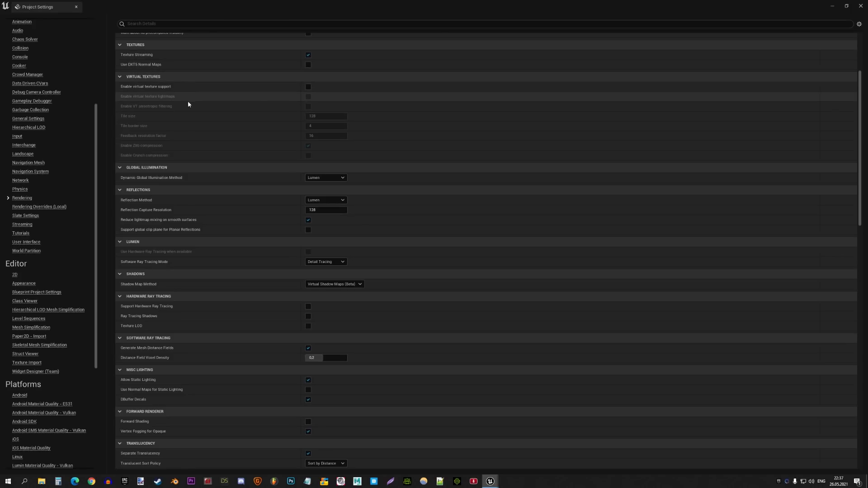
pyautogui.scroll(-2, 167, 108)
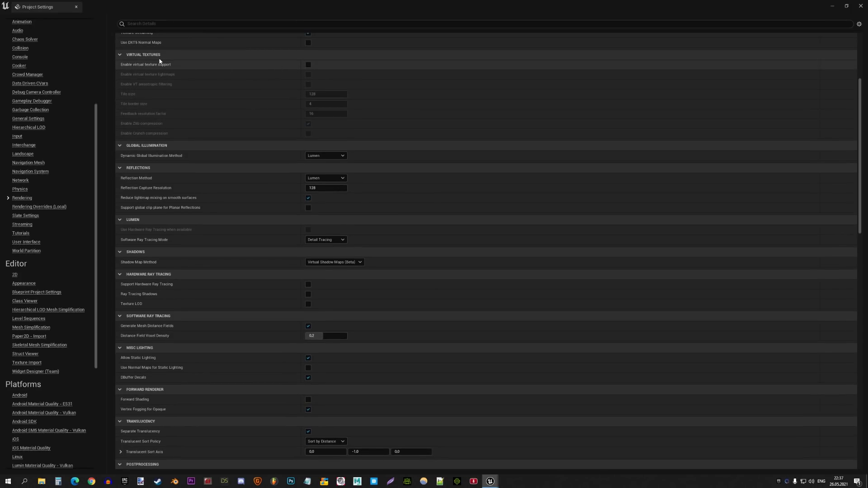
pyautogui.click(159, 56)
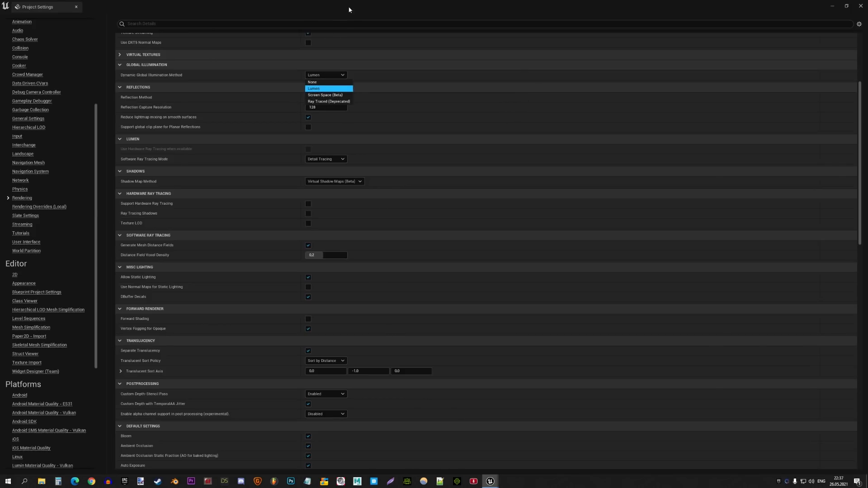
# Cycle Dynamic Global Illumination through None, Lumen and Ray Traced (Deprecated), ending on Lumen.
pyautogui.moveTo(348, 7); pyautogui.dragTo(666, 116)
pyautogui.click(616, 184)
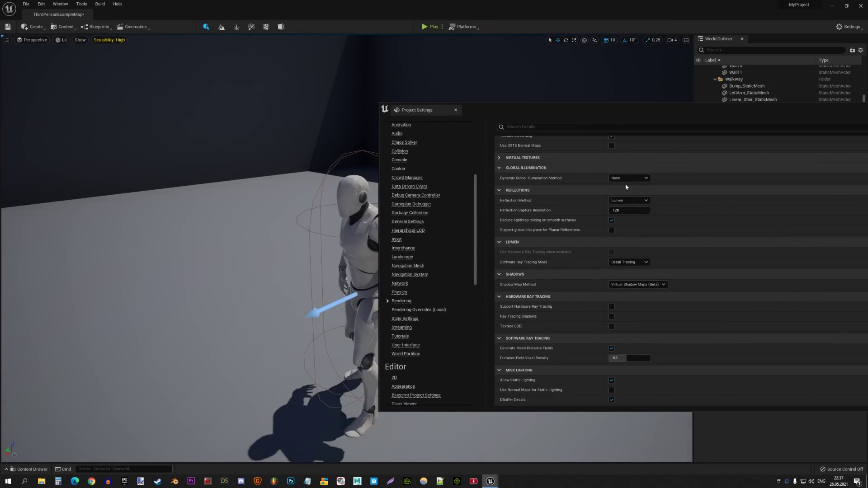
pyautogui.click(629, 178)
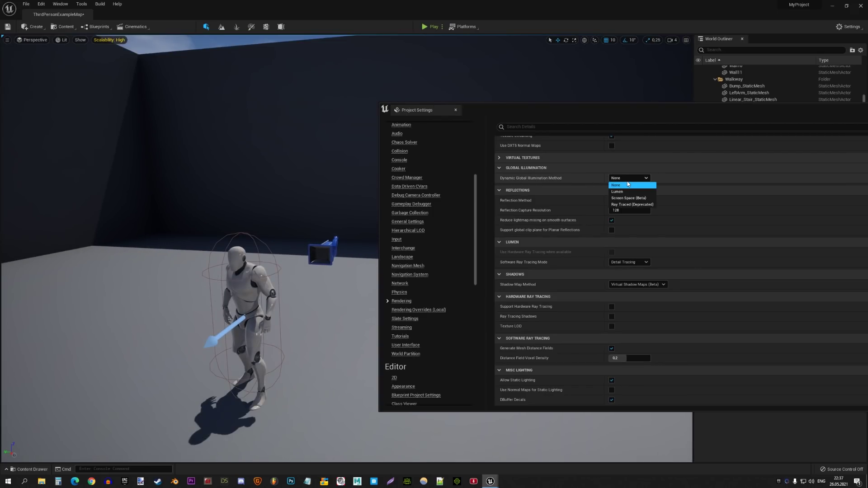
pyautogui.click(627, 191)
pyautogui.click(629, 178)
pyautogui.click(625, 192)
pyautogui.click(629, 178)
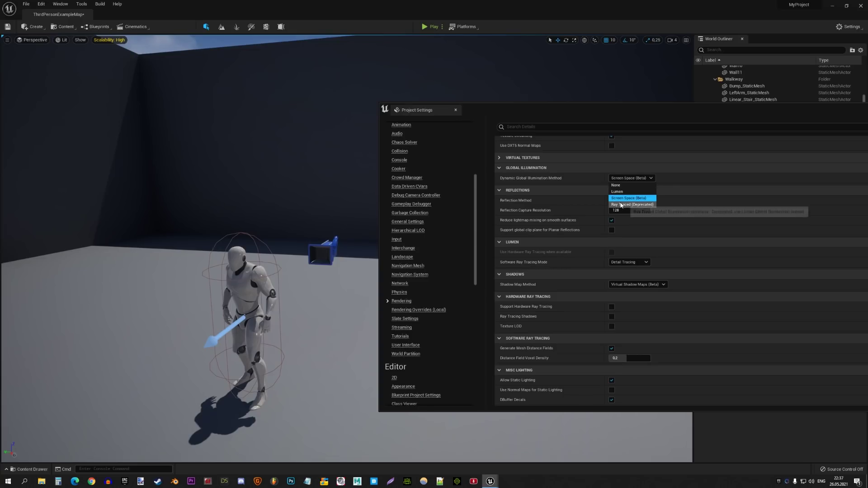
pyautogui.click(622, 202)
pyautogui.click(629, 178)
pyautogui.click(624, 192)
# In a fullscreen viewport, set Dynamic Global Illumination to None and Reflection Method to Lumen.
pyautogui.moveTo(521, 116); pyautogui.dragTo(676, 207)
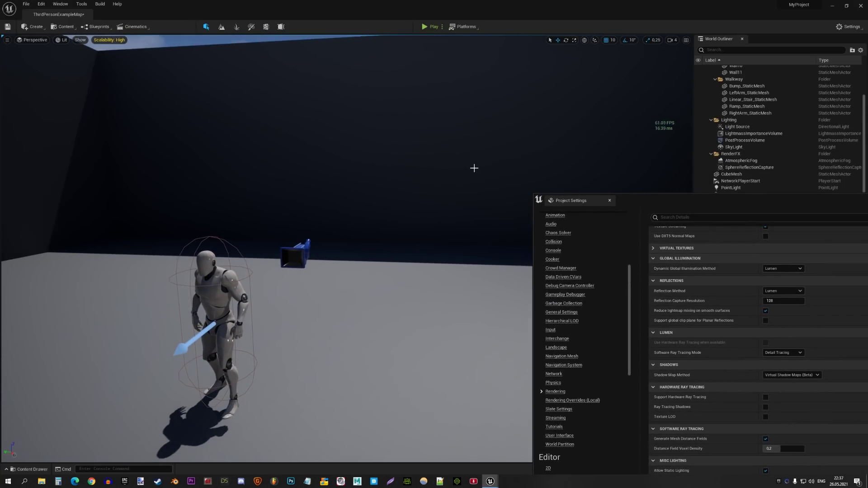
pyautogui.press('F11')
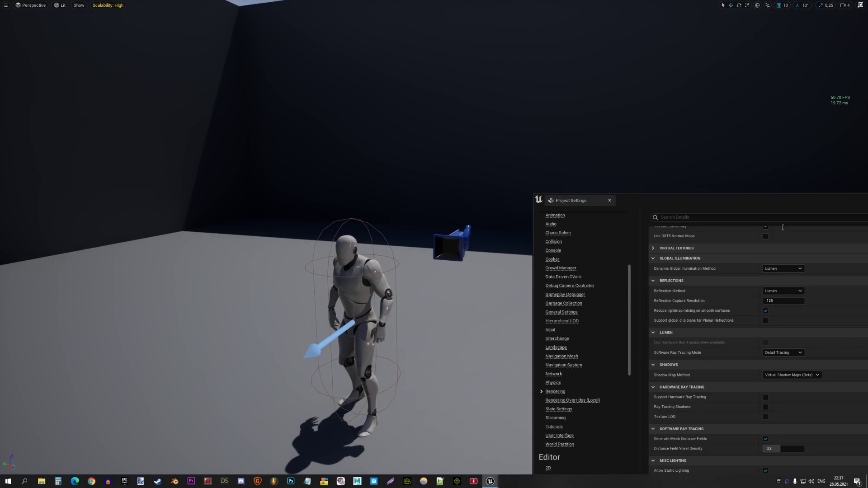
pyautogui.click(778, 291)
pyautogui.click(774, 298)
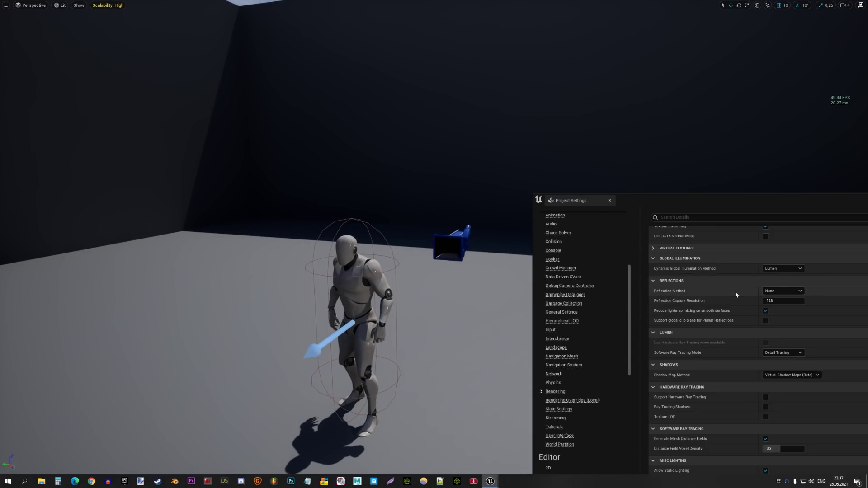
pyautogui.click(775, 268)
pyautogui.click(771, 276)
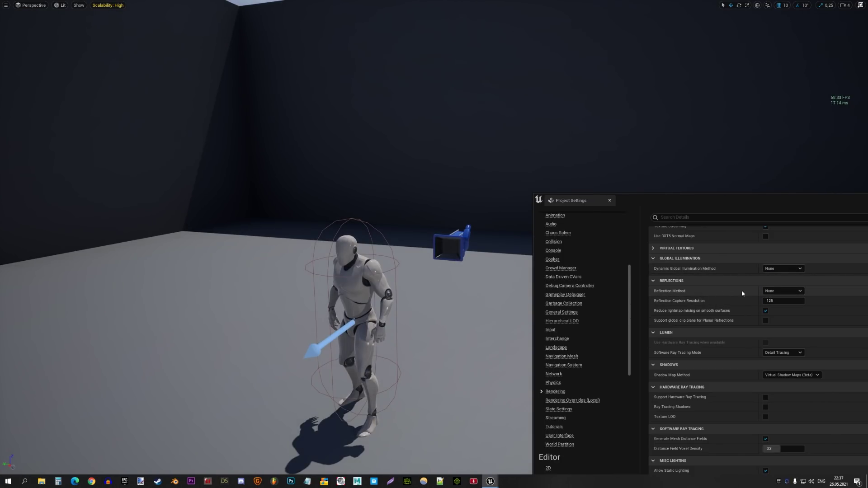
pyautogui.click(775, 292)
pyautogui.click(771, 303)
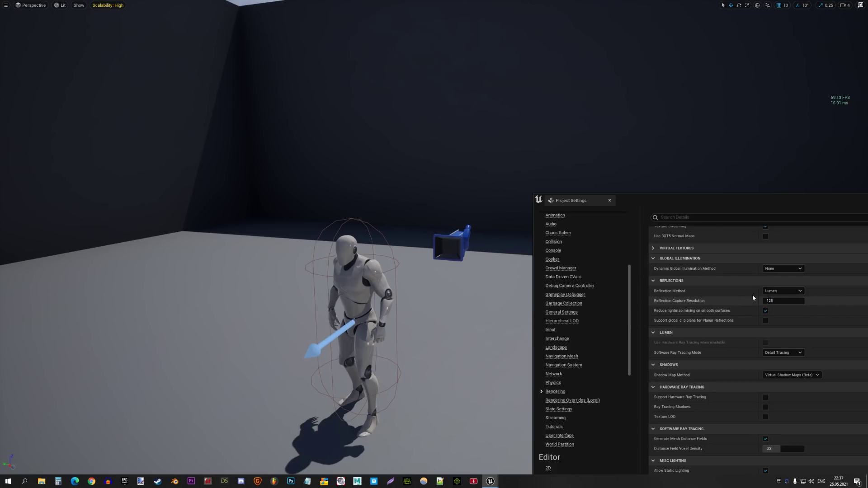
pyautogui.scroll(-3, 753, 298)
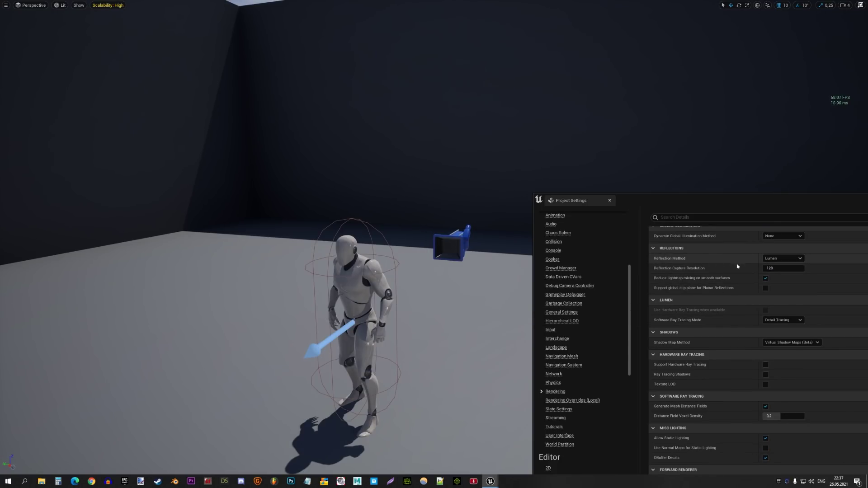
# Keep Software Ray Tracing Mode on Detail Tracing.
pyautogui.scroll(-3, 697, 286)
pyautogui.scroll(-2, 696, 286)
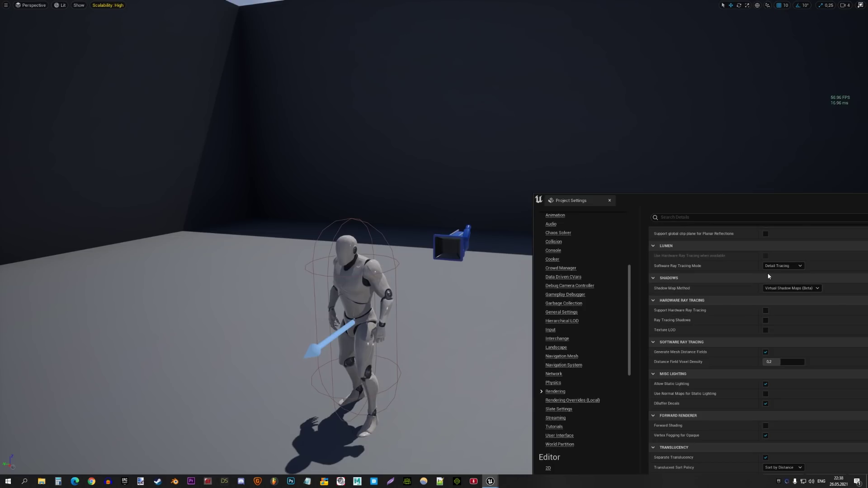
pyautogui.click(775, 266)
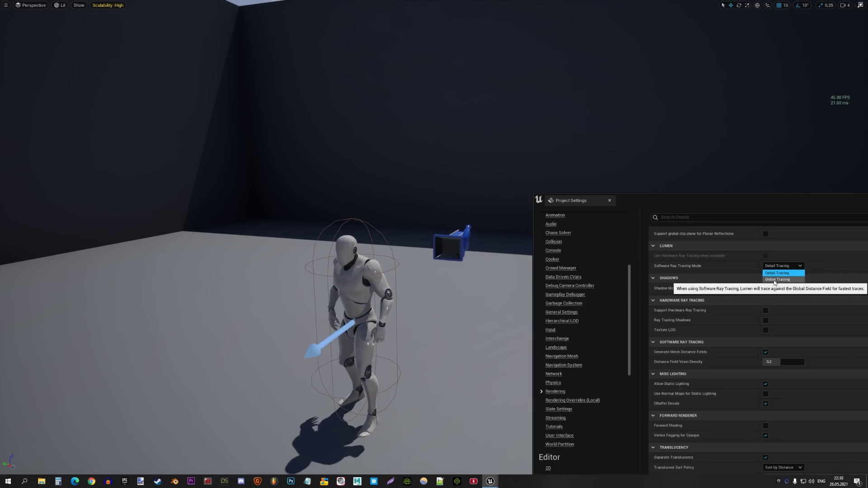
pyautogui.click(703, 267)
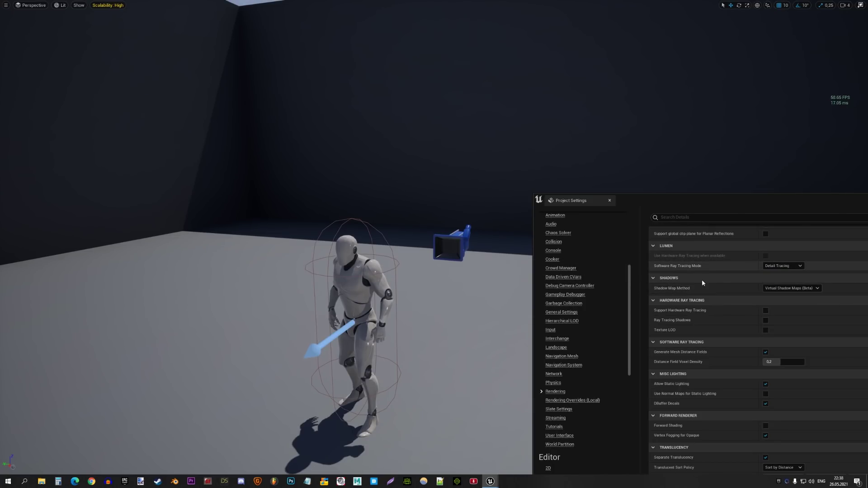
# Compare regular Shadow Maps against Virtual Shadow Maps (Beta) in the viewport.
pyautogui.click(789, 289)
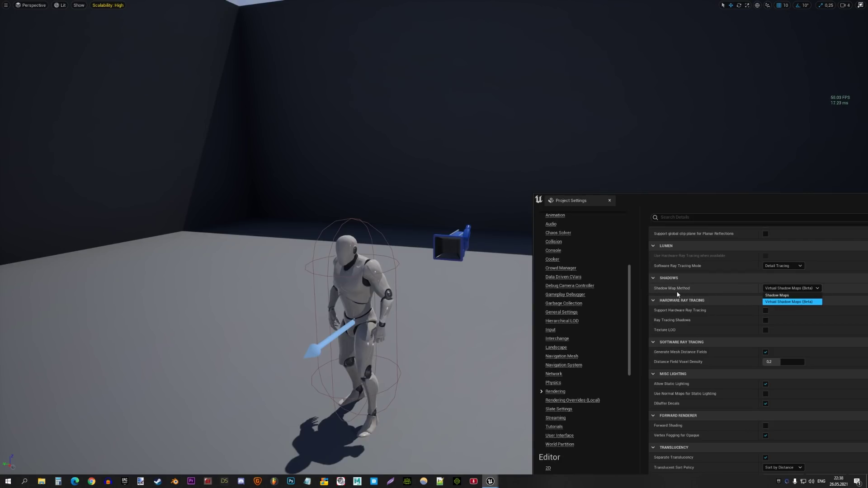
pyautogui.click(794, 295)
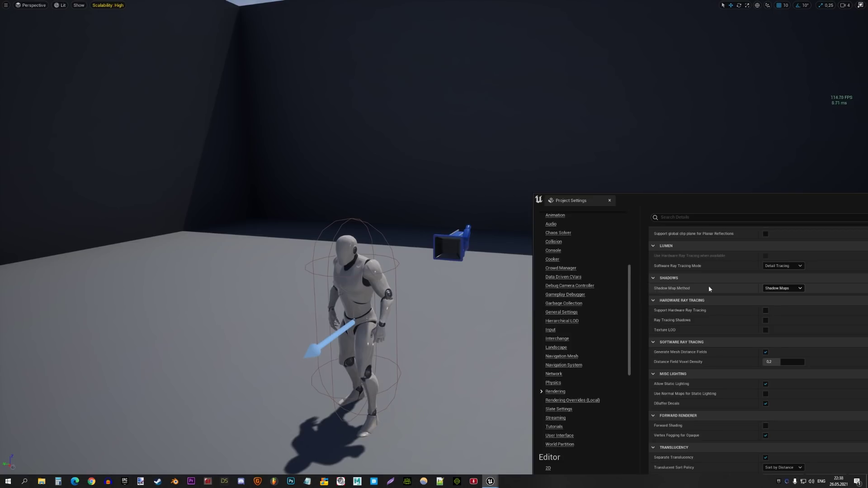
pyautogui.moveTo(452, 290); pyautogui.dragTo(452, 290, button='right')
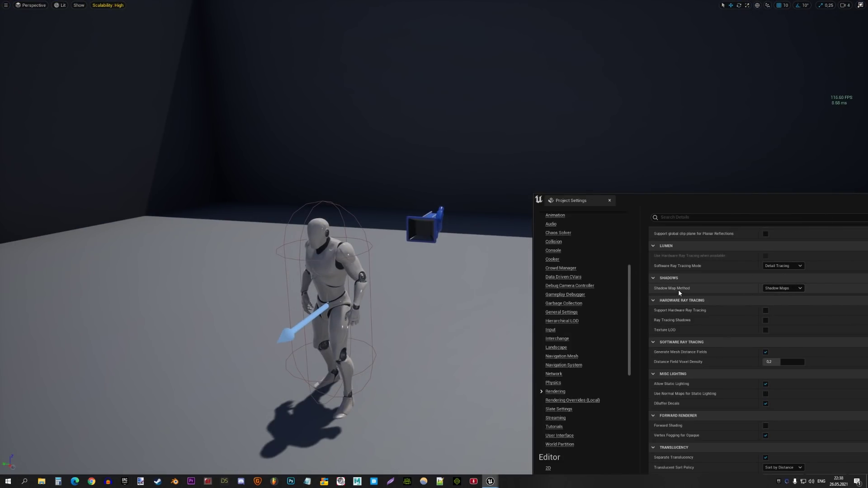
pyautogui.click(784, 288)
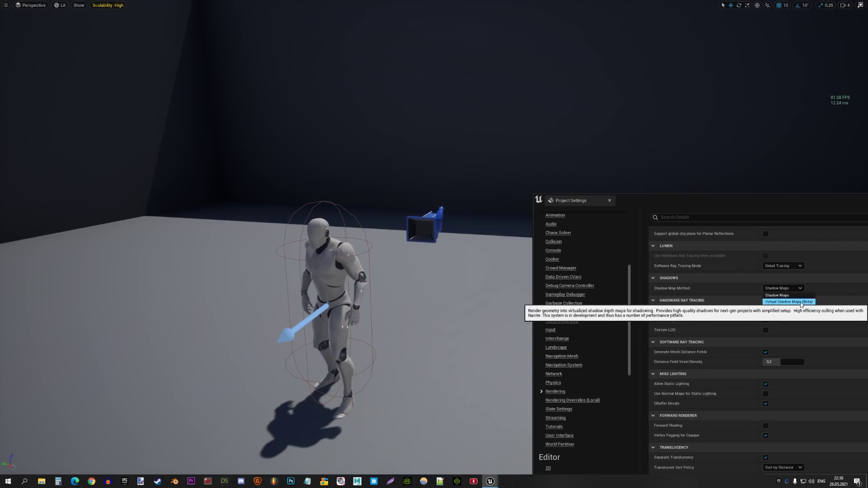
pyautogui.click(802, 303)
pyautogui.click(790, 288)
pyautogui.click(781, 301)
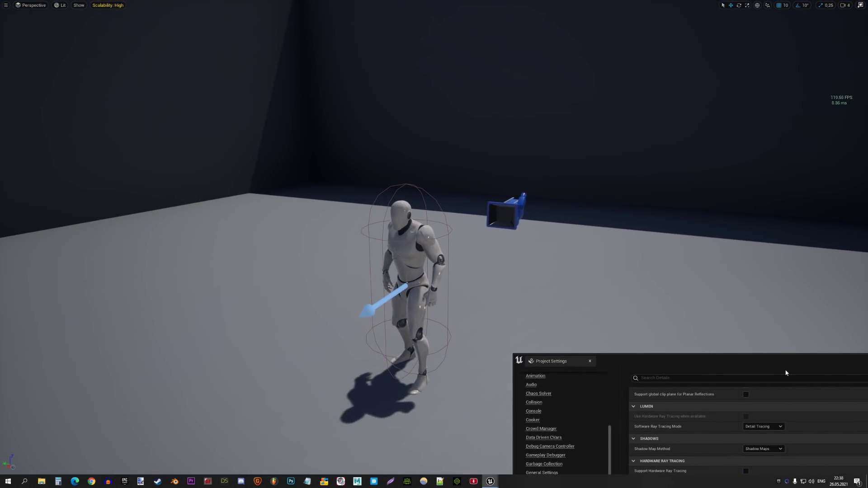
# Enlarge the settings panel and repeatedly toggle Shadow Map Method between Shadow Maps and Virtual Shadow Maps.
pyautogui.moveTo(769, 355); pyautogui.dragTo(764, 169)
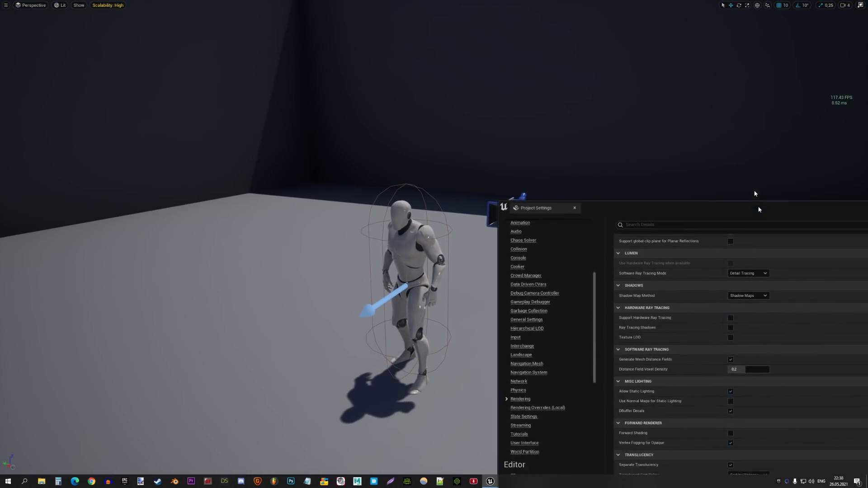
pyautogui.click(741, 263)
pyautogui.click(740, 277)
pyautogui.click(741, 263)
pyautogui.click(735, 270)
pyautogui.click(735, 264)
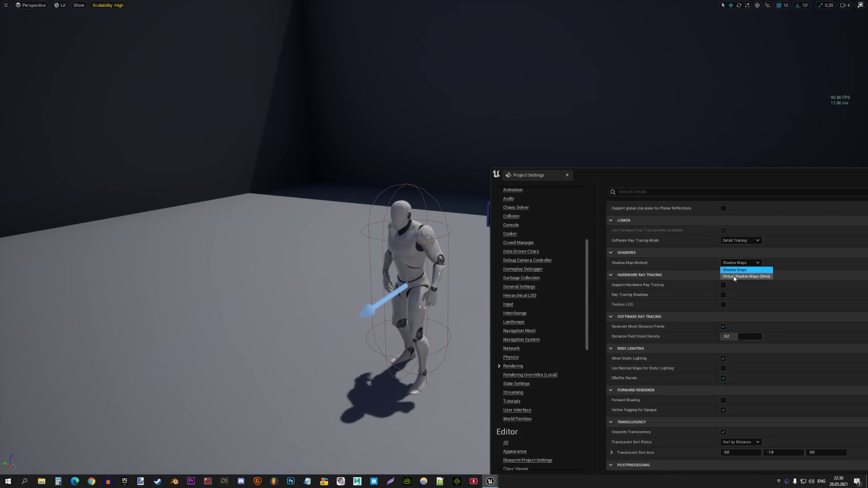
pyautogui.click(733, 276)
pyautogui.click(740, 266)
pyautogui.click(736, 270)
pyautogui.click(731, 265)
pyautogui.click(734, 277)
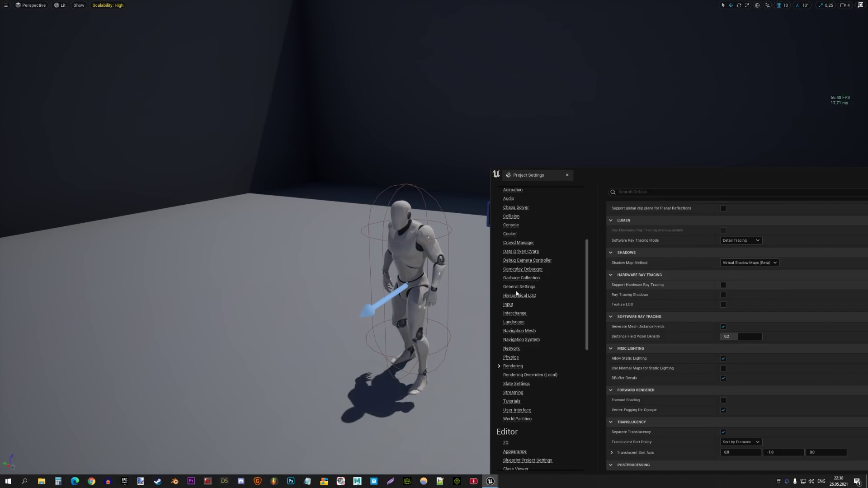
pyautogui.click(749, 265)
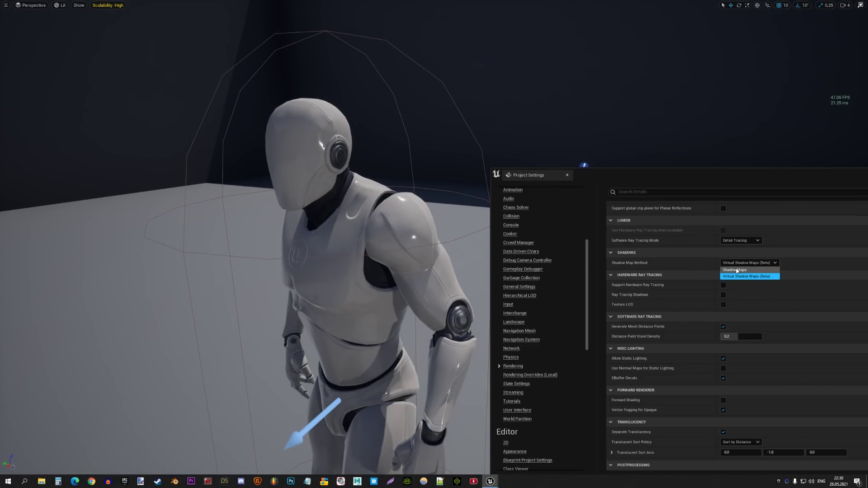
pyautogui.click(735, 270)
pyautogui.click(734, 264)
pyautogui.click(733, 275)
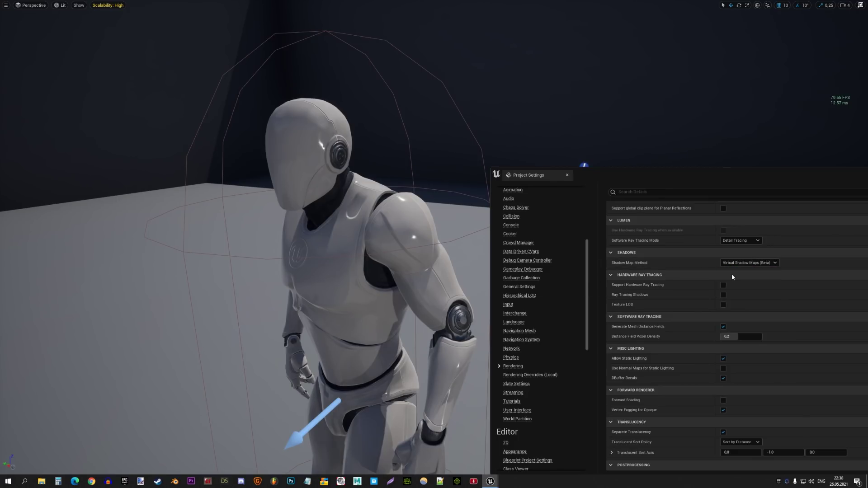
# Settle the Shadow Map Method on Shadow Maps and move the settings window aside.
pyautogui.scroll(-2, 691, 286)
pyautogui.scroll(-1, 689, 283)
pyautogui.scroll(3, 688, 280)
pyautogui.click(743, 239)
pyautogui.click(744, 245)
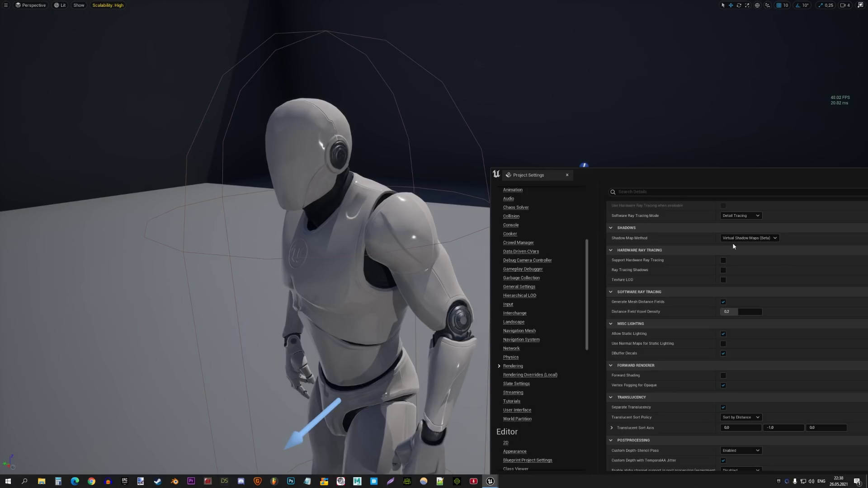
pyautogui.moveTo(633, 175); pyautogui.dragTo(671, 136)
pyautogui.moveTo(680, 226); pyautogui.dragTo(679, 226, button='right')
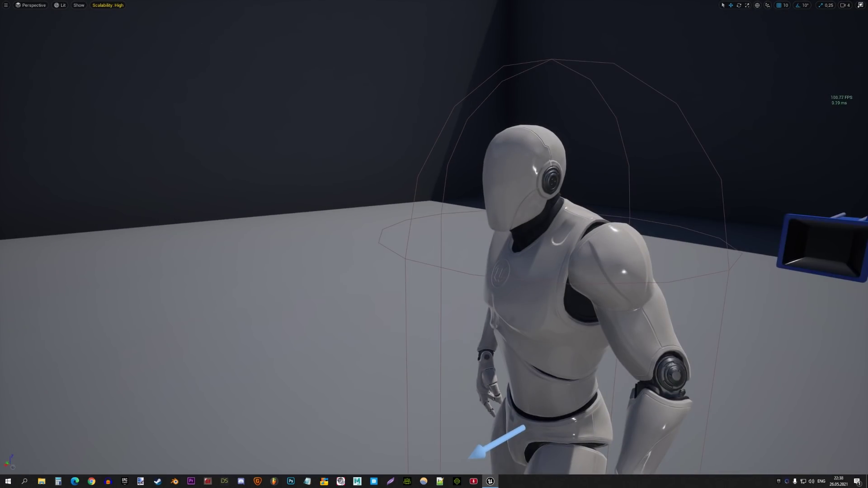
# Delete the mannequin character from the level and exit fullscreen view.
pyautogui.click(584, 224)
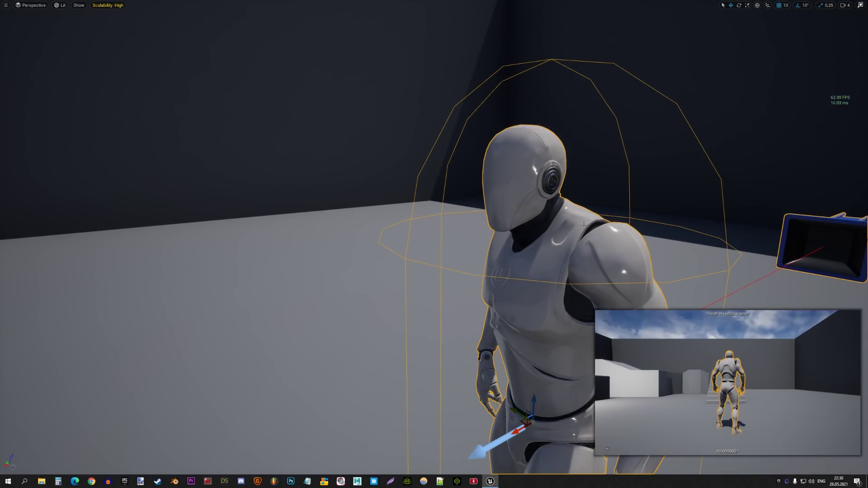
pyautogui.press('Delete')
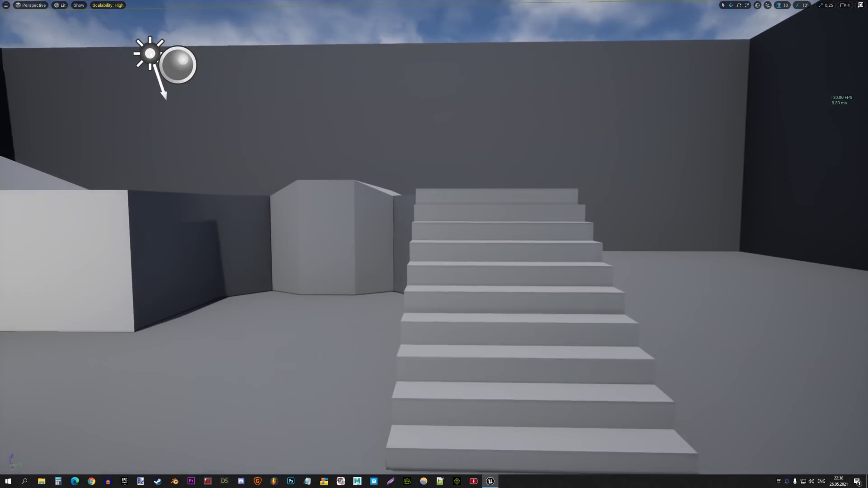
pyautogui.moveTo(541, 217); pyautogui.dragTo(91, 214, button='right')
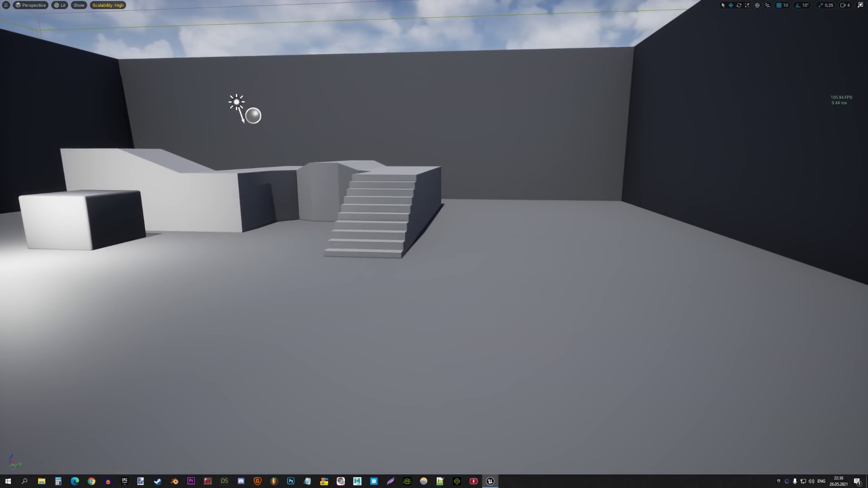
pyautogui.press('F11')
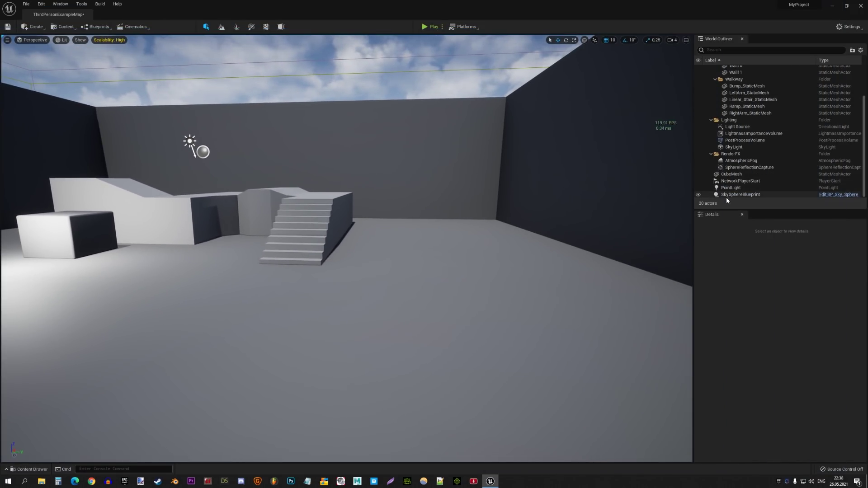
# Open the Content Browser and dock it beside the World Outliner.
pyautogui.moveTo(732, 215); pyautogui.dragTo(727, 267)
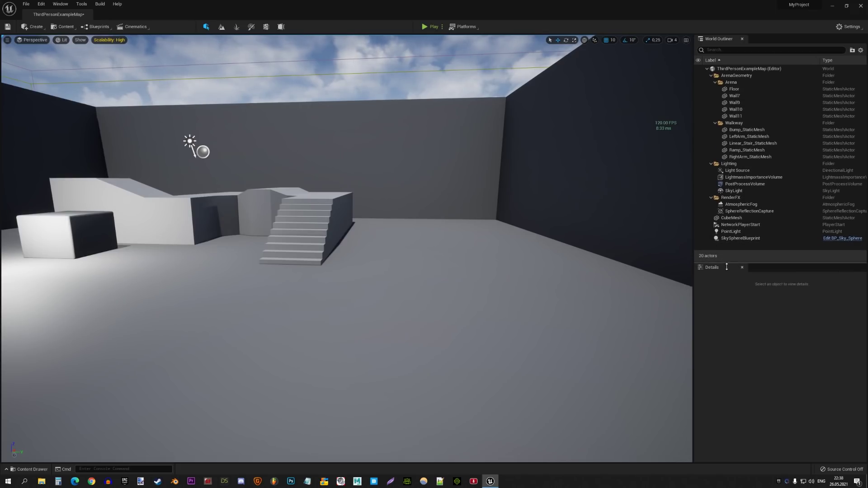
pyautogui.click(14, 469)
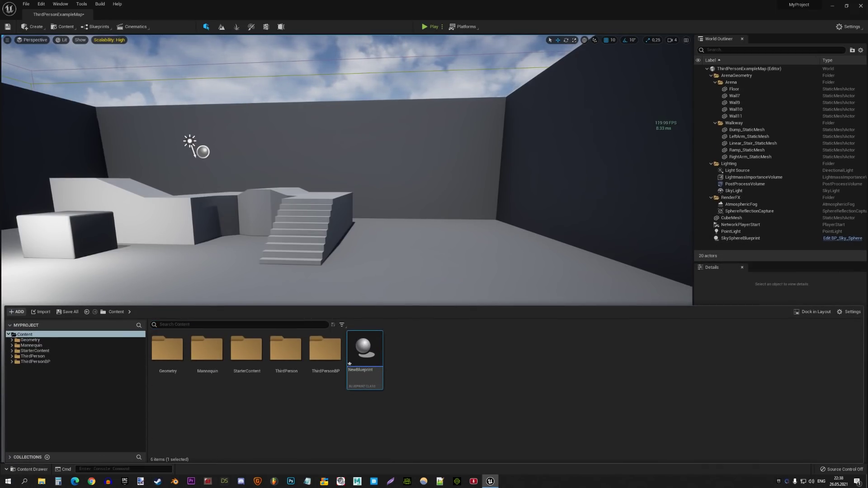
pyautogui.click(808, 312)
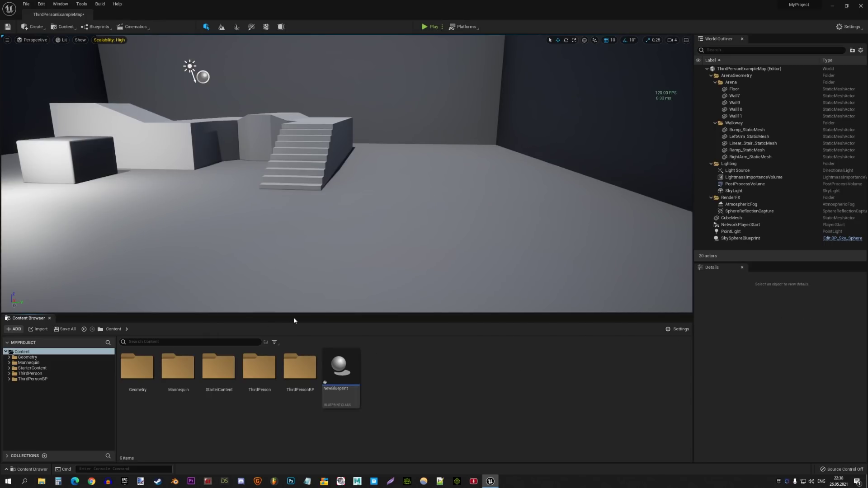
pyautogui.press('super+Down')
pyautogui.press('super+Up')
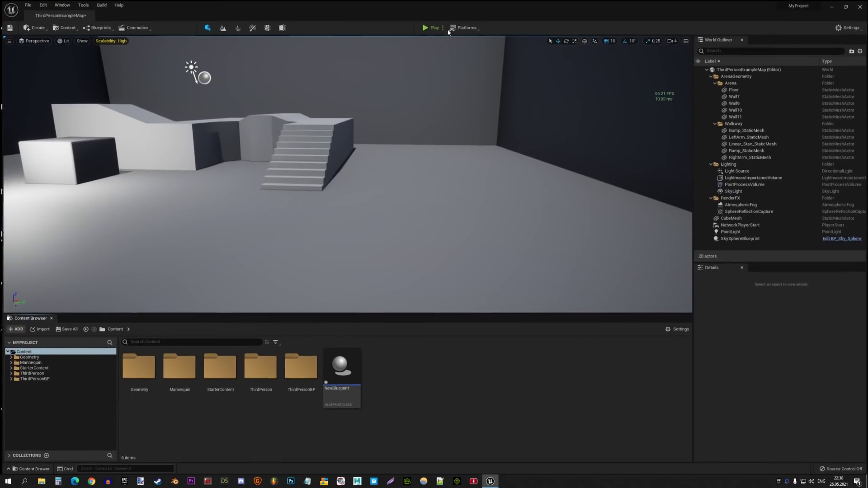
pyautogui.moveTo(65, 321); pyautogui.dragTo(722, 93)
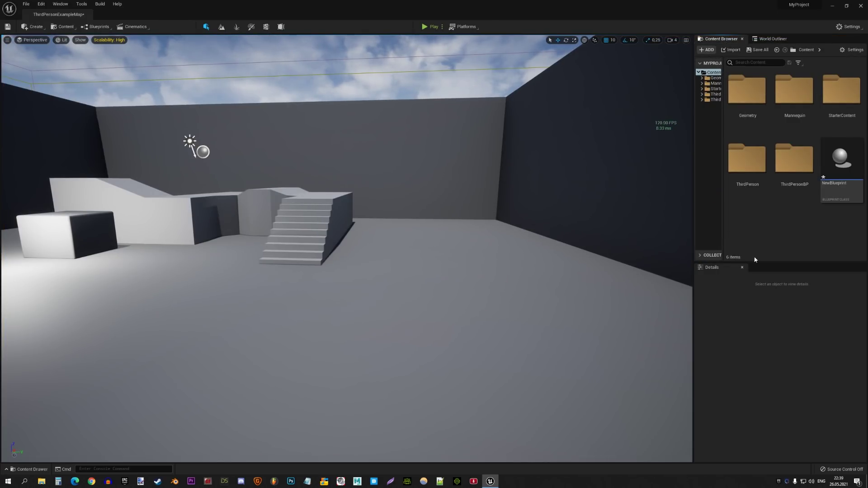
# Widen the Content Browser's folder tree and panel, briefly toggling fullscreen viewport.
pyautogui.moveTo(728, 214); pyautogui.dragTo(759, 212)
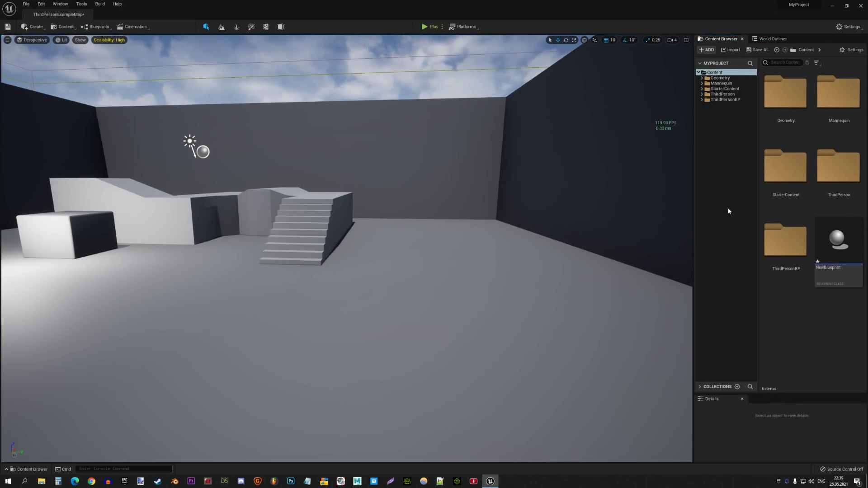
pyautogui.moveTo(695, 201); pyautogui.dragTo(613, 201)
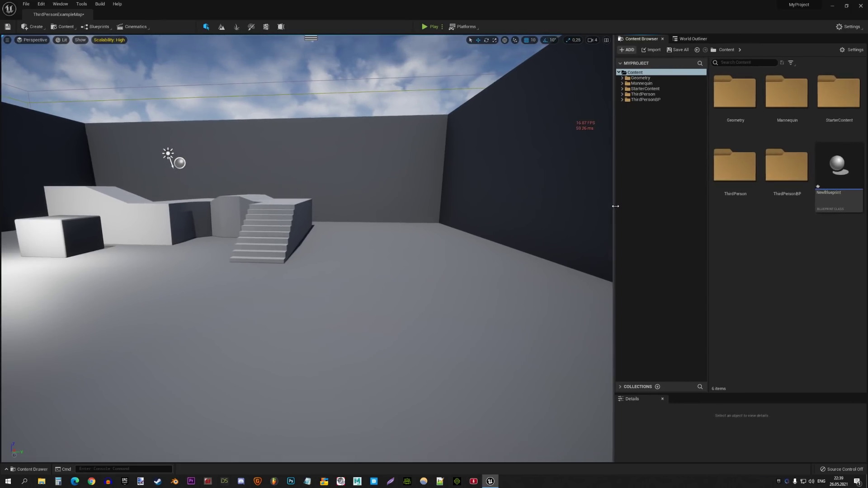
pyautogui.moveTo(407, 226); pyautogui.dragTo(371, 271)
pyautogui.press('F11')
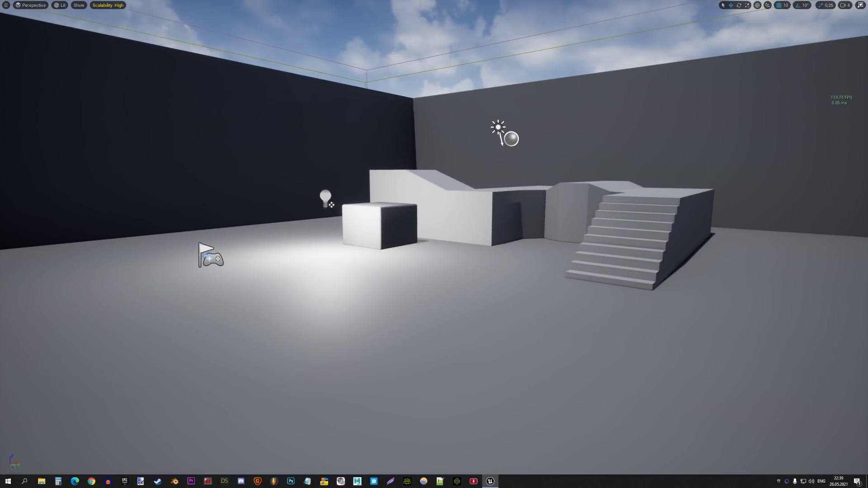
pyautogui.press('F11')
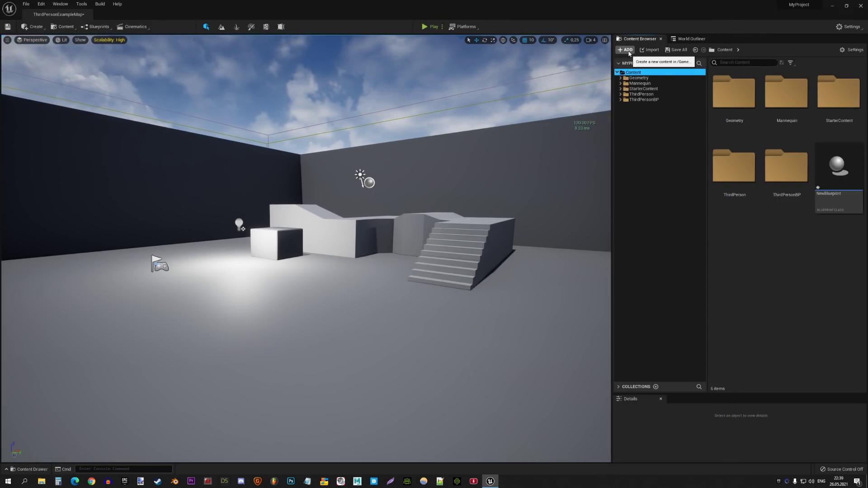
# Import the car FBX from Downloads > fiat-500-x-outlaw > source into /Game.
pyautogui.click(626, 50)
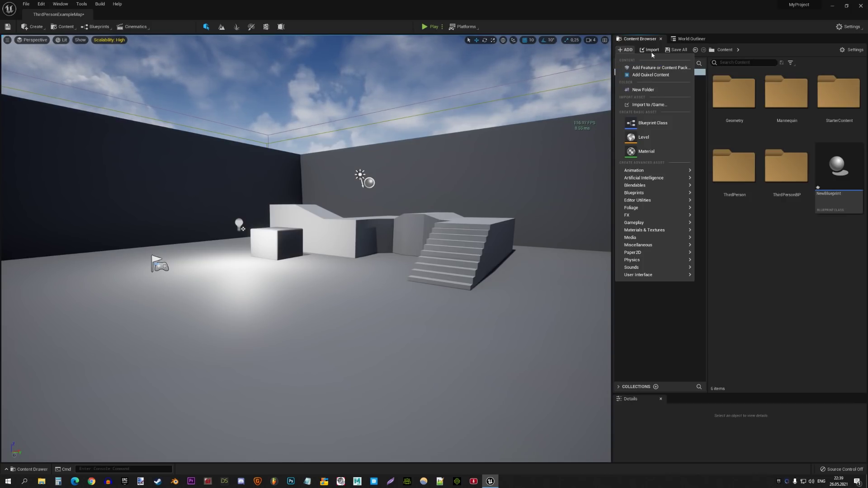
pyautogui.click(650, 104)
pyautogui.click(29, 61)
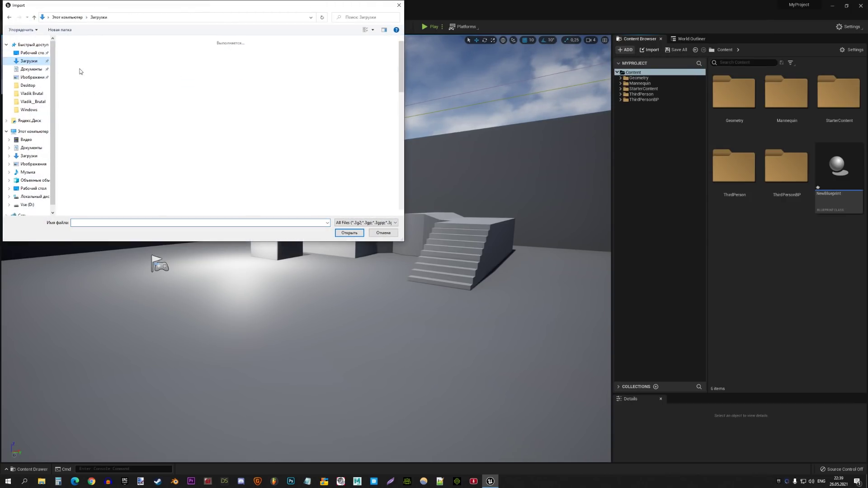
pyautogui.doubleClick(84, 58)
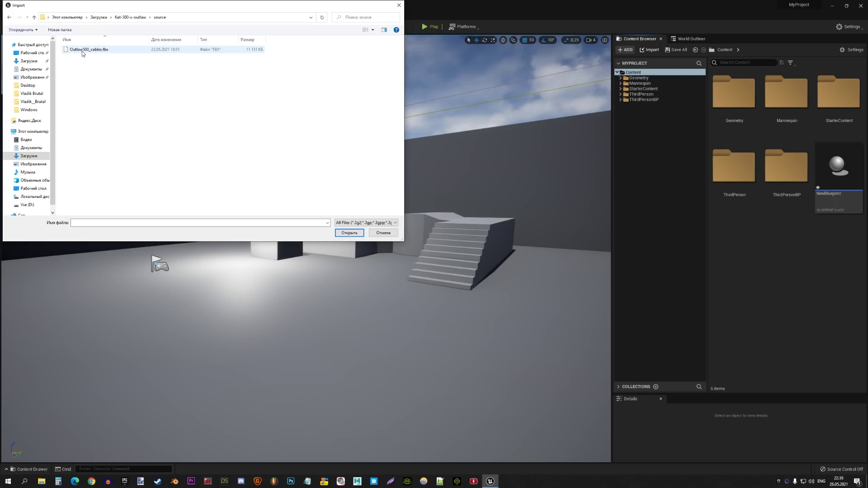
pyautogui.doubleClick(82, 49)
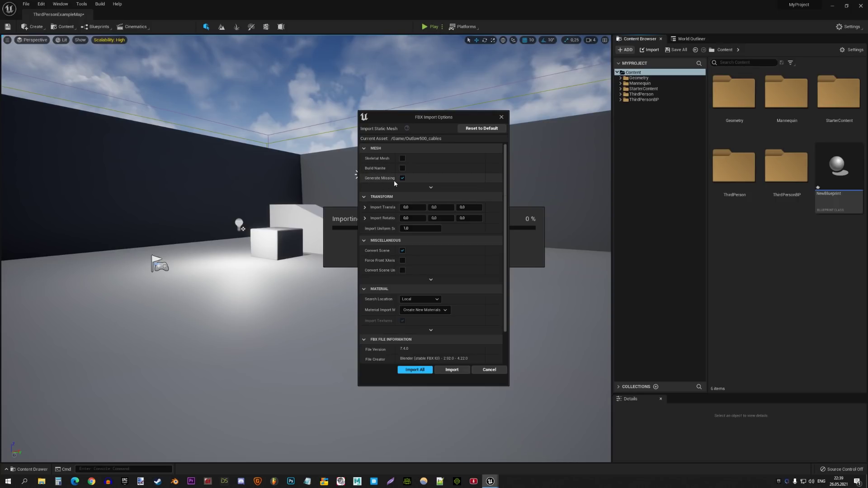
# Review the advanced FBX import options, pick a vertex colour option, and Import All.
pyautogui.moveTo(400, 181); pyautogui.dragTo(432, 180)
pyautogui.click(431, 187)
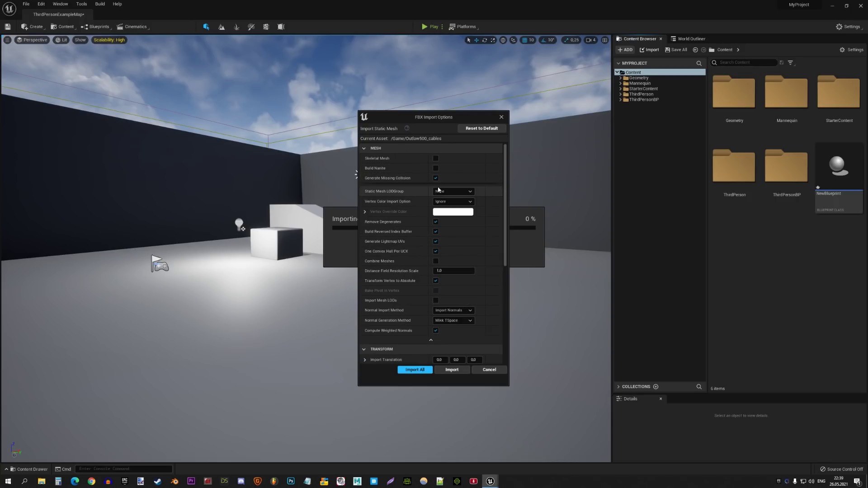
pyautogui.scroll(-2, 384, 168)
pyautogui.click(453, 169)
pyautogui.click(452, 199)
pyautogui.scroll(-3, 386, 195)
pyautogui.scroll(-4, 386, 197)
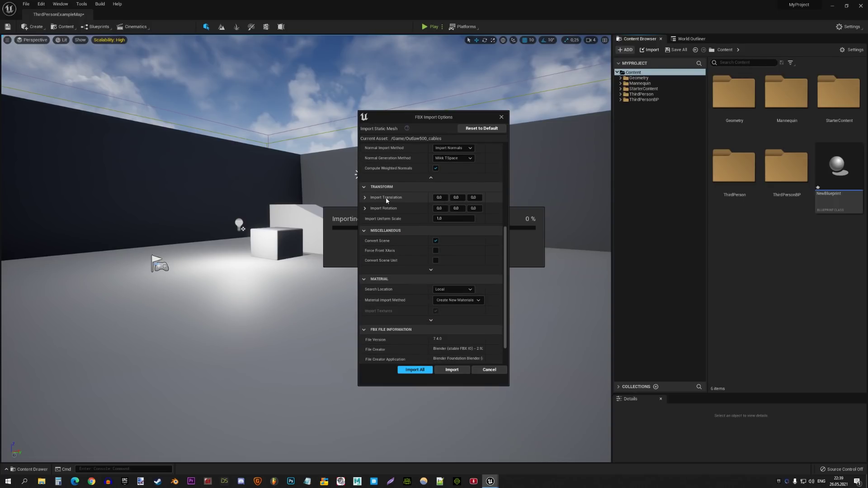
pyautogui.scroll(-1, 387, 197)
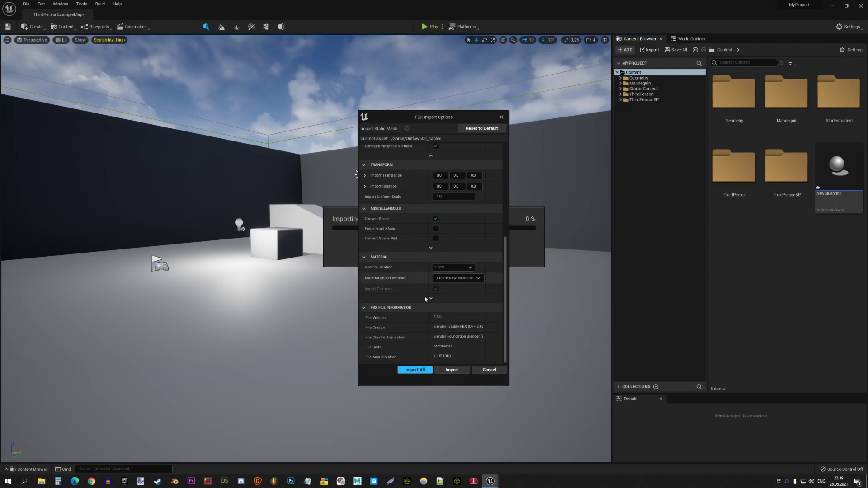
pyautogui.click(452, 370)
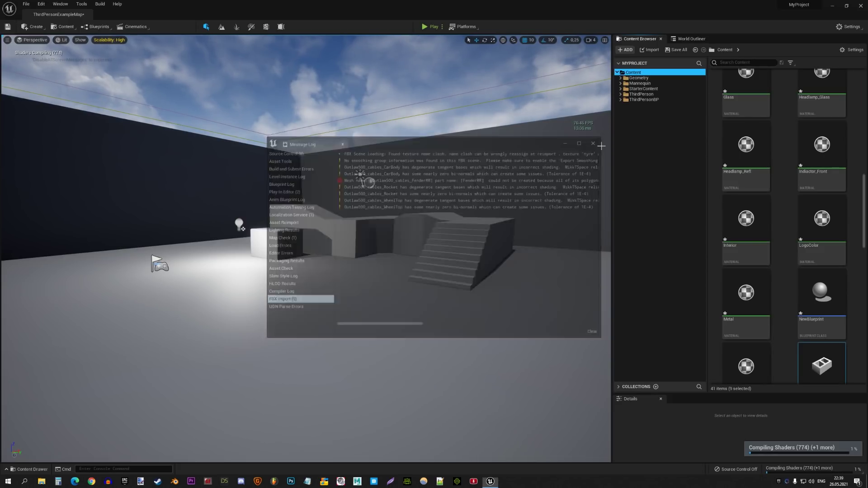
# Scroll to the imported Outlaw500 static meshes and drag them into the arena.
pyautogui.moveTo(864, 198); pyautogui.dragTo(864, 246)
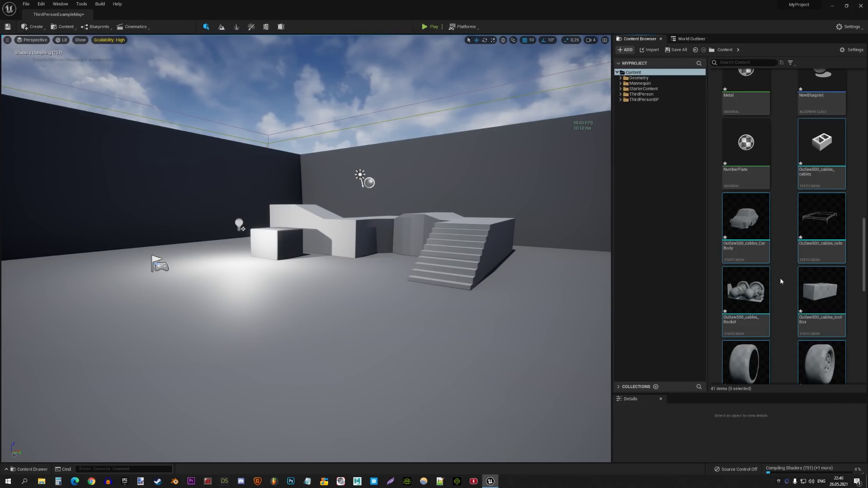
pyautogui.moveTo(758, 231)
pyautogui.mouseDown()
pyautogui.moveTo(304, 302)
pyautogui.moveTo(308, 287)
pyautogui.moveTo(264, 205)
pyautogui.mouseUp()
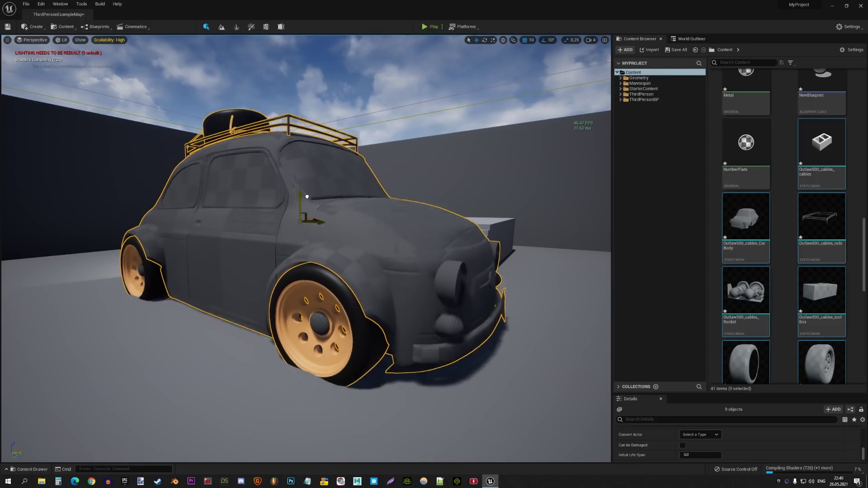
# Merge the selected car parts into a single static mesh actor and save it.
pyautogui.rightClick(263, 206)
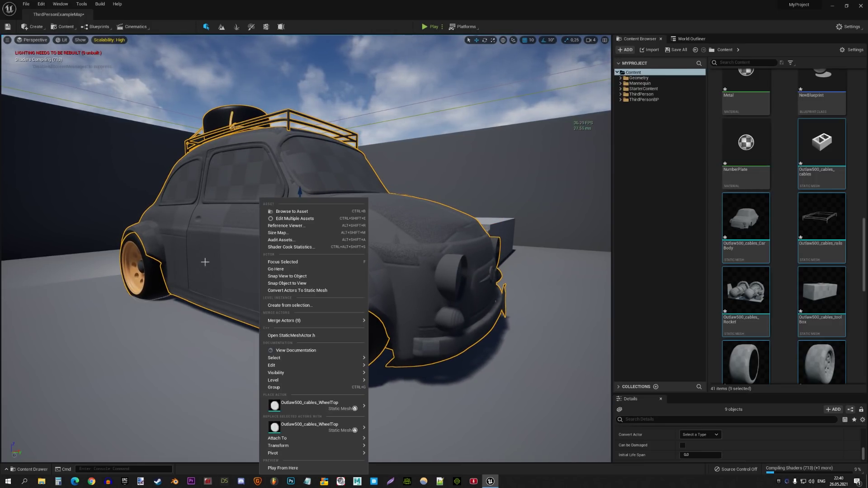
pyautogui.moveTo(298, 321)
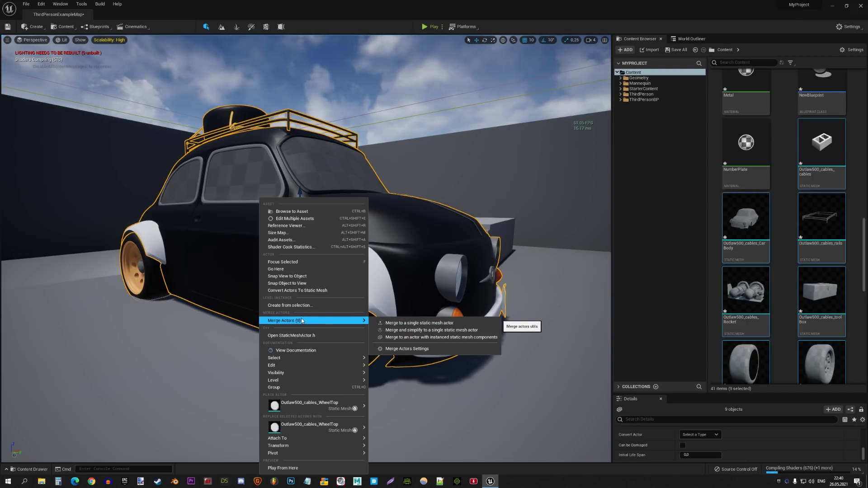
pyautogui.click(407, 322)
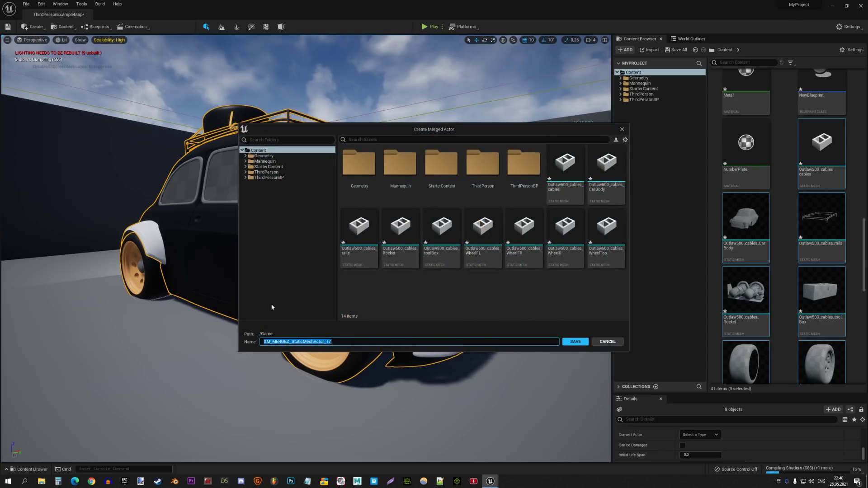
pyautogui.click(576, 342)
# Replace the original parts with SM_MERGED_StaticMeshActor_17 in the level and open it for inspection.
pyautogui.press('Delete')
pyautogui.moveTo(759, 261)
pyautogui.mouseDown()
pyautogui.moveTo(343, 292)
pyautogui.moveTo(332, 280)
pyautogui.mouseUp()
pyautogui.press('f')
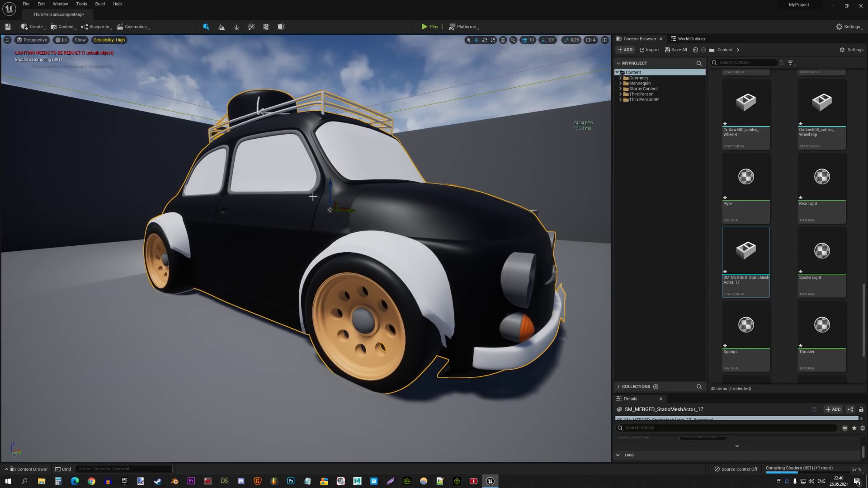
pyautogui.doubleClick(742, 262)
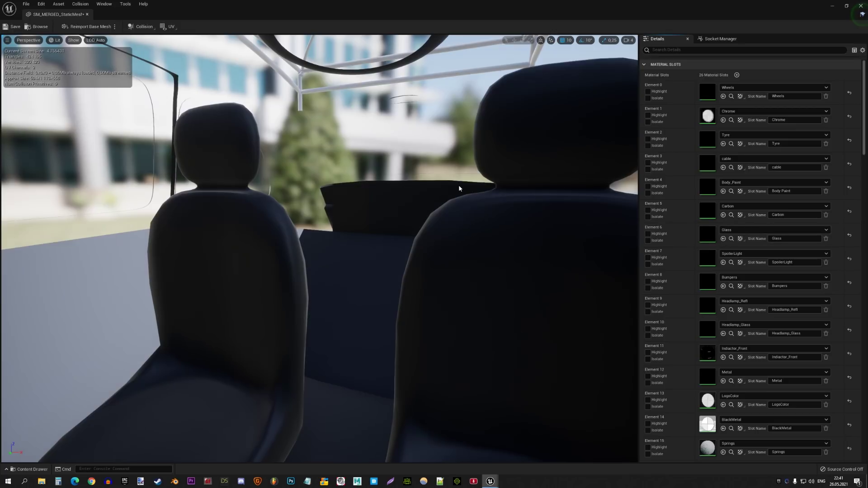
pyautogui.scroll(-5, 449, 194)
pyautogui.scroll(-3, 163, 141)
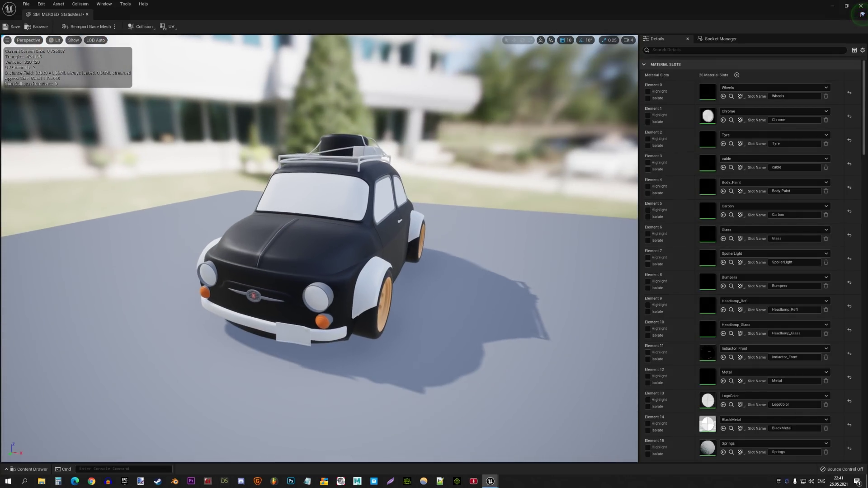
pyautogui.scroll(-5, 658, 76)
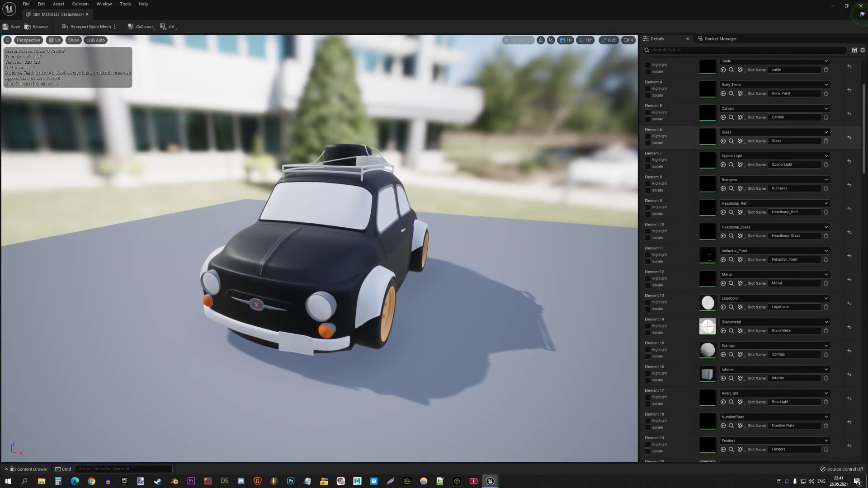
pyautogui.scroll(-8, 866, 169)
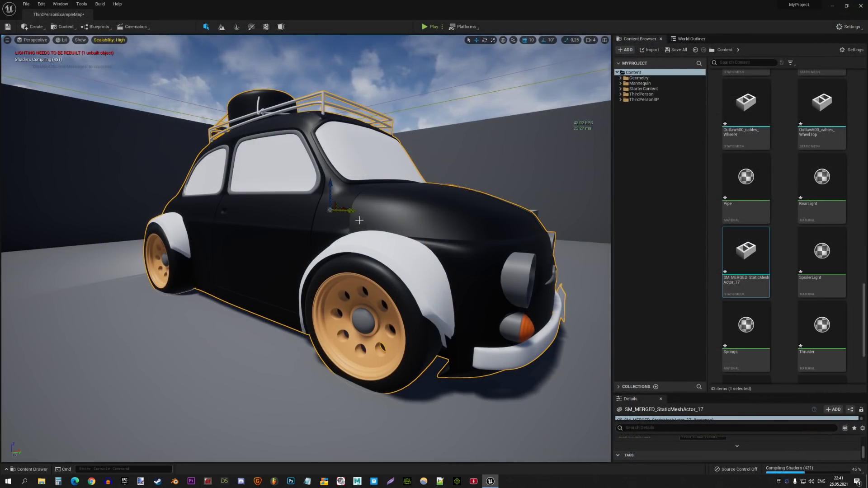
# Lower the car onto the floor before the steps and rotate it to face forward.
pyautogui.moveTo(356, 218); pyautogui.dragTo(363, 224, button='middle')
pyautogui.scroll(-5, 340, 194)
pyautogui.scroll(-4, 340, 194)
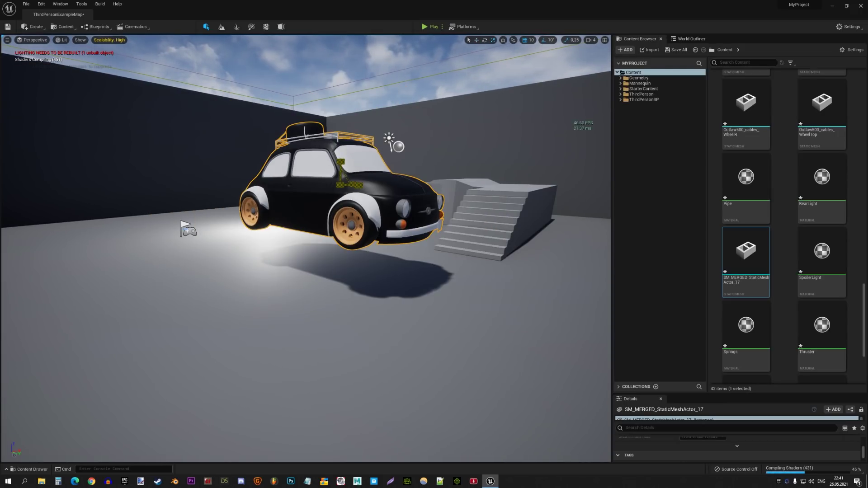
pyautogui.moveTo(332, 165); pyautogui.dragTo(329, 231)
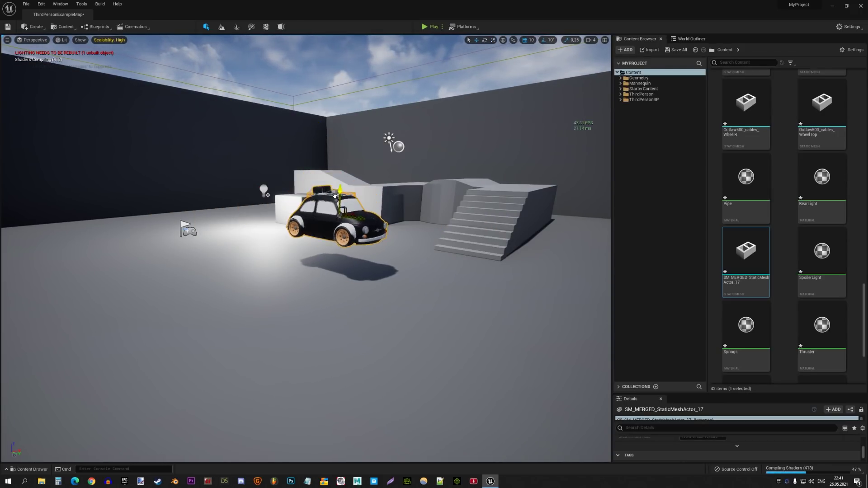
pyautogui.press('e')
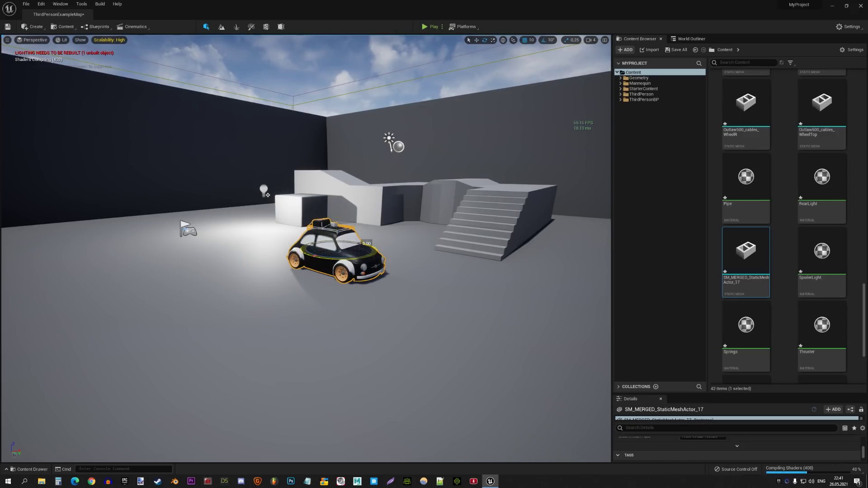
pyautogui.moveTo(371, 256); pyautogui.dragTo(312, 258)
# Inspect the merged mesh in the Static Mesh Editor, then close it.
pyautogui.doubleClick(732, 260)
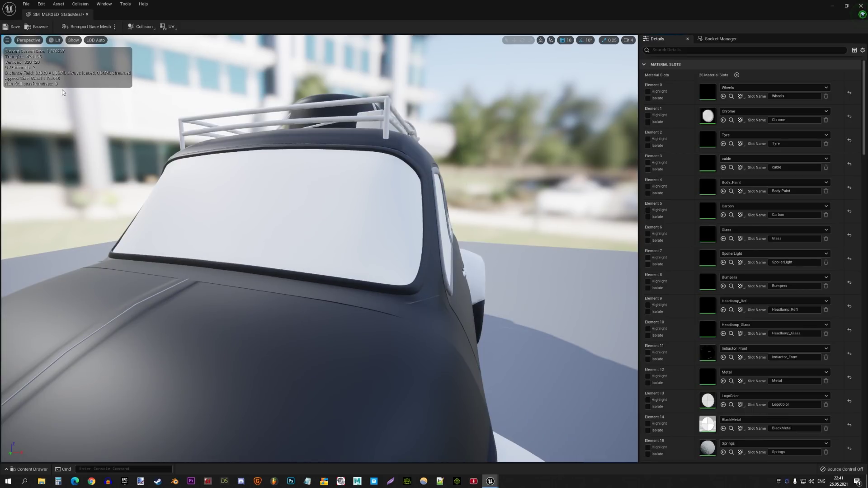
pyautogui.scroll(-3, 62, 92)
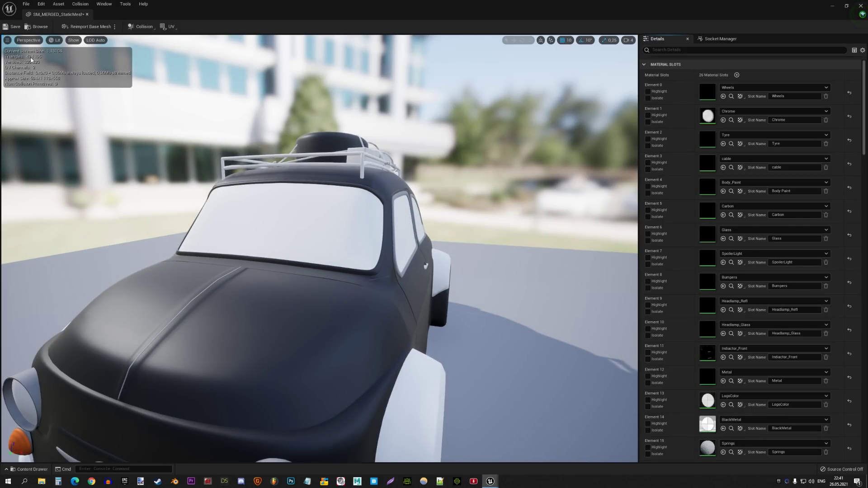
pyautogui.click(858, 6)
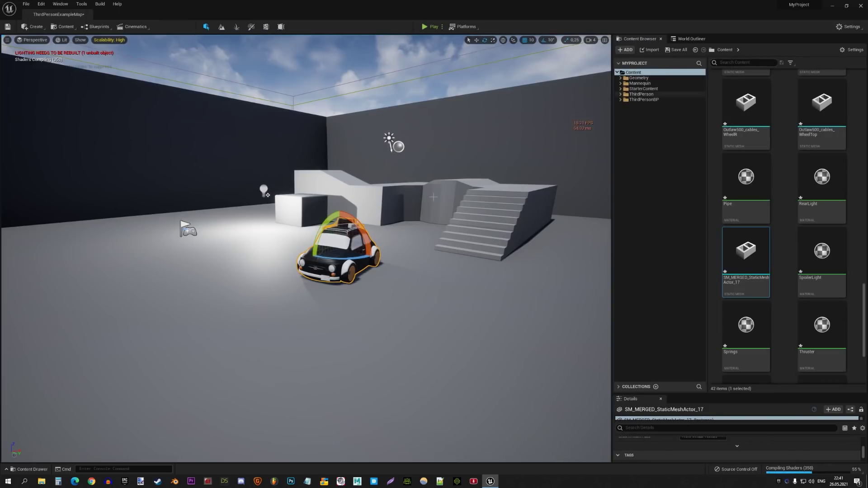
# Bring the camera toward the car, restore the editor layout, and Save All assets and the level.
pyautogui.moveTo(424, 212); pyautogui.dragTo(434, 217, button='right')
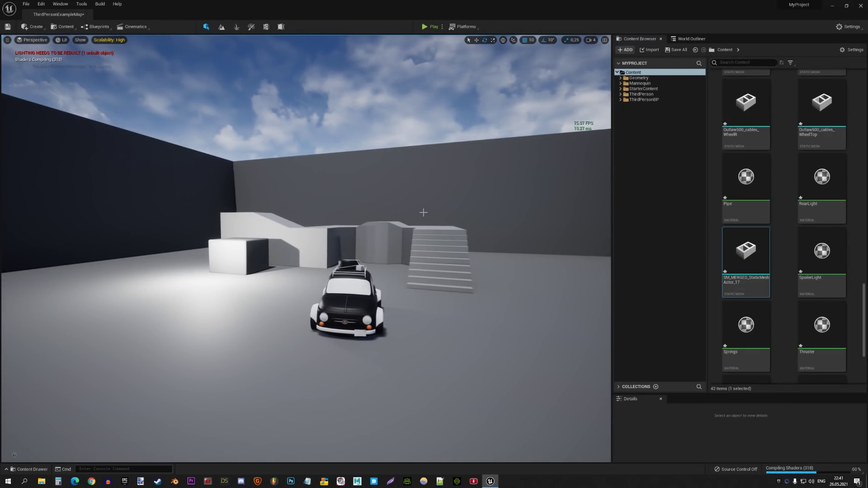
pyautogui.press('F11')
pyautogui.press('F11')
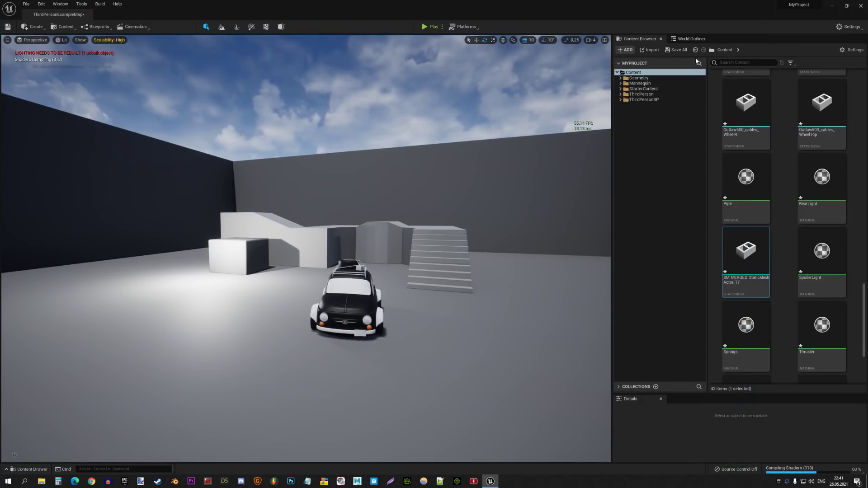
pyautogui.click(676, 50)
pyautogui.click(467, 315)
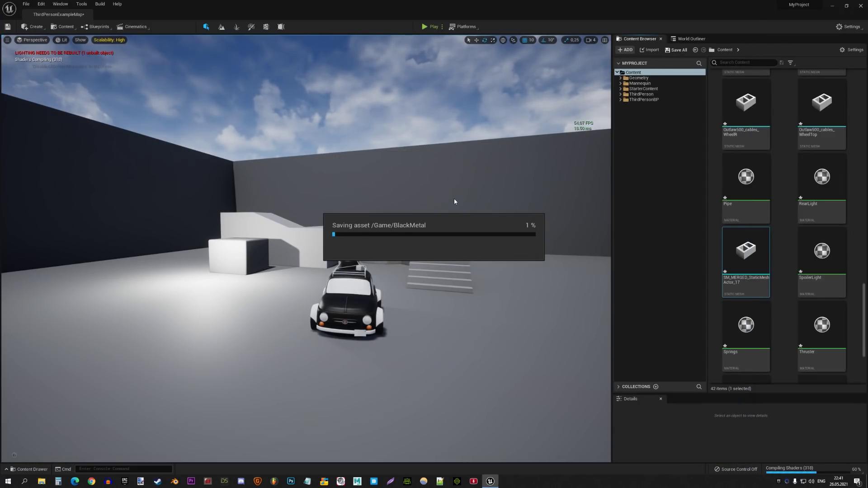
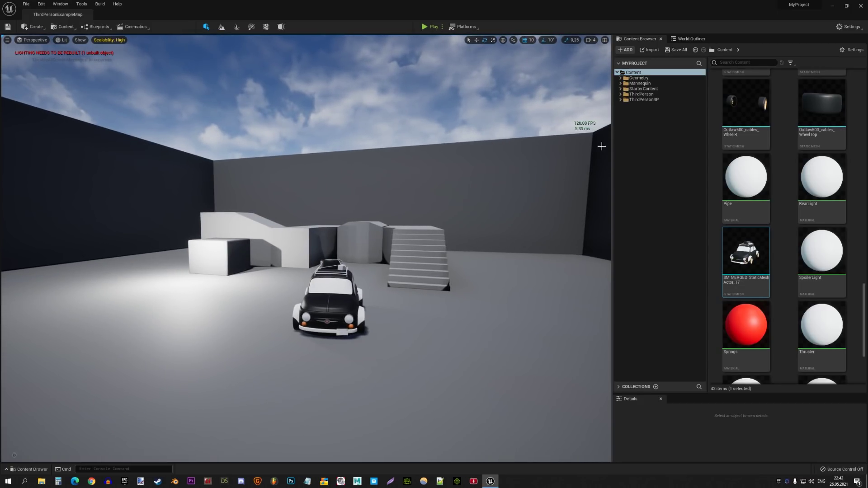
# In full-screen view, turn the car 60 degrees about its vertical axis.
pyautogui.press('F11')
pyautogui.click(466, 316)
pyautogui.press('f')
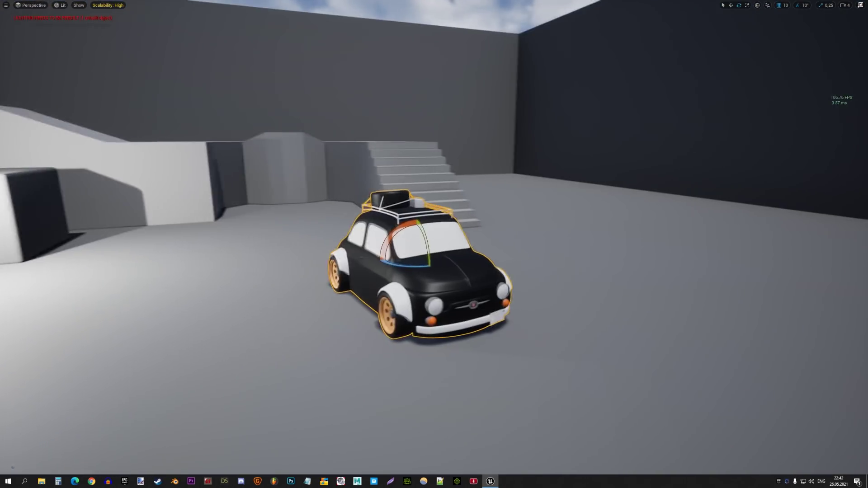
pyautogui.keyDown('alt'); pyautogui.moveTo(467, 324); pyautogui.dragTo(467, 324); pyautogui.keyUp('alt')
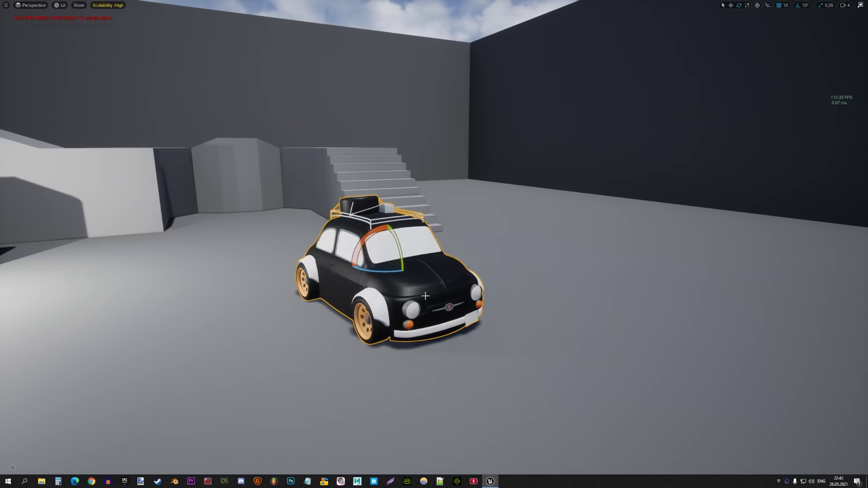
pyautogui.moveTo(383, 270); pyautogui.dragTo(419, 260)
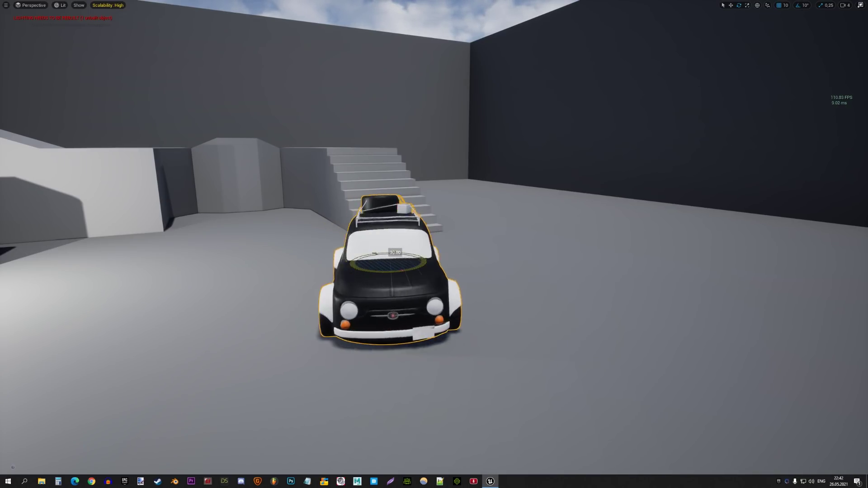
# Alt-drag copies of the car to build a side-by-side row of four cars.
pyautogui.press('w')
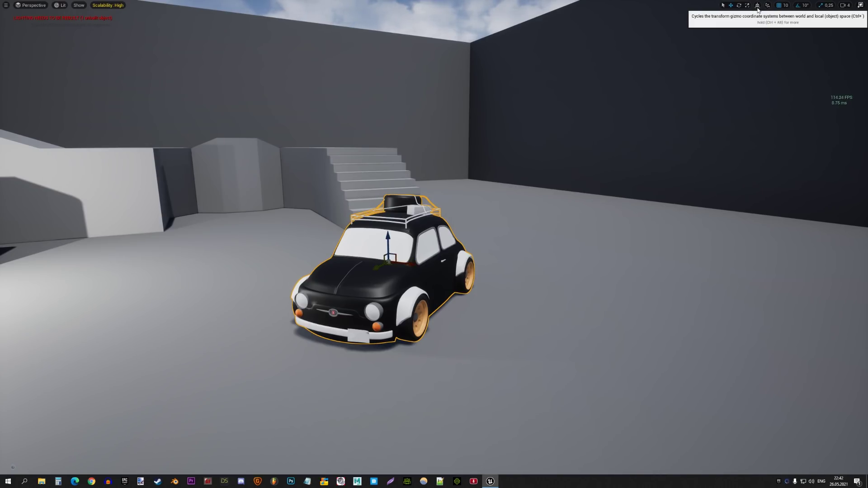
pyautogui.press('f')
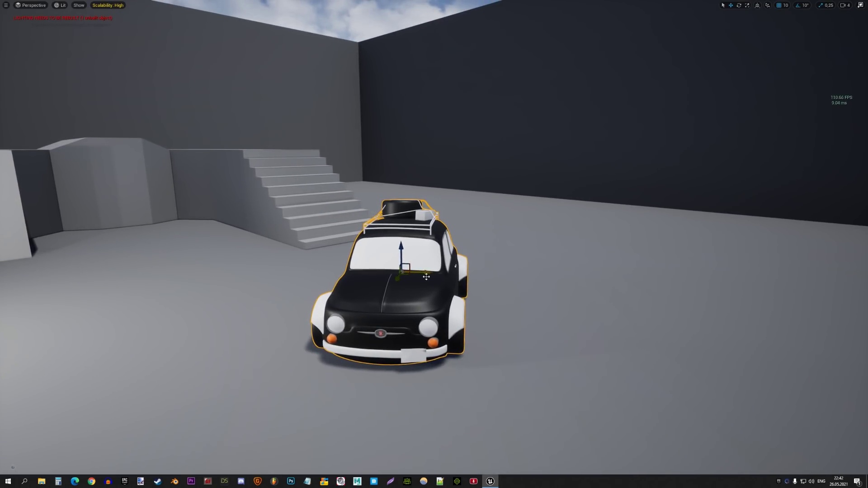
pyautogui.keyDown('alt'); pyautogui.moveTo(385, 281); pyautogui.dragTo(552, 285); pyautogui.keyUp('alt')
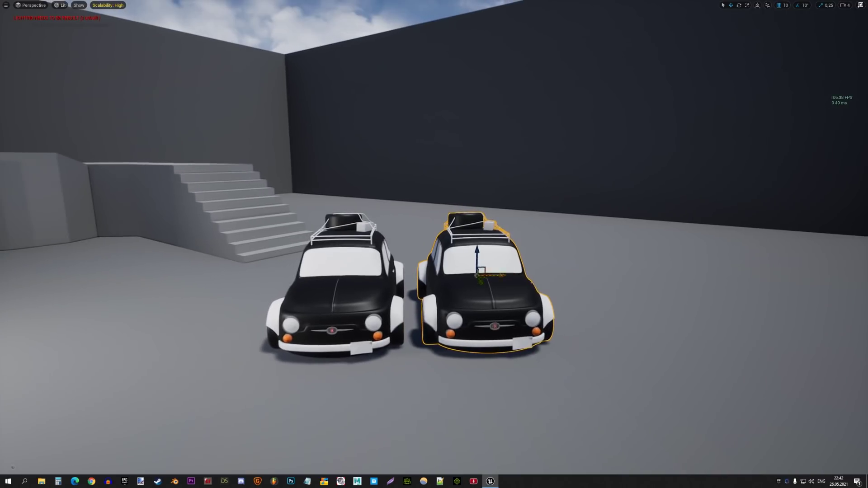
pyautogui.keyDown('ctrl'); pyautogui.click(322, 277); pyautogui.keyUp('ctrl')
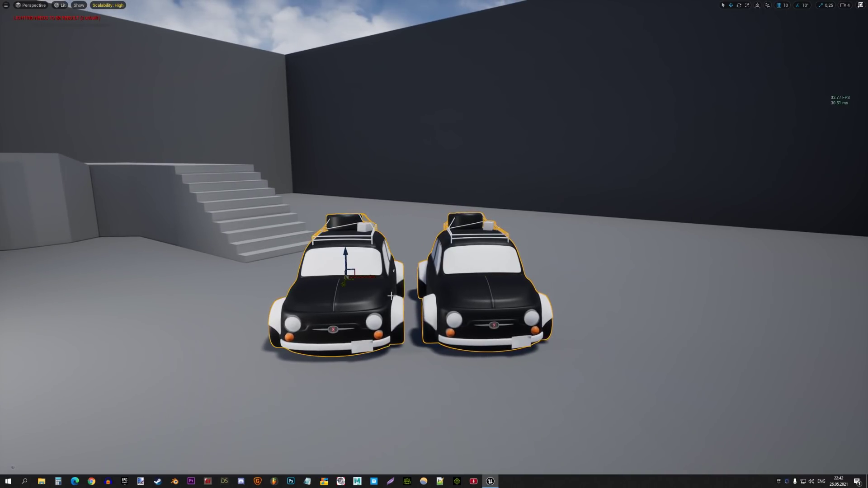
pyautogui.scroll(-3, 322, 277)
pyautogui.moveTo(322, 277); pyautogui.dragTo(343, 299, button='right')
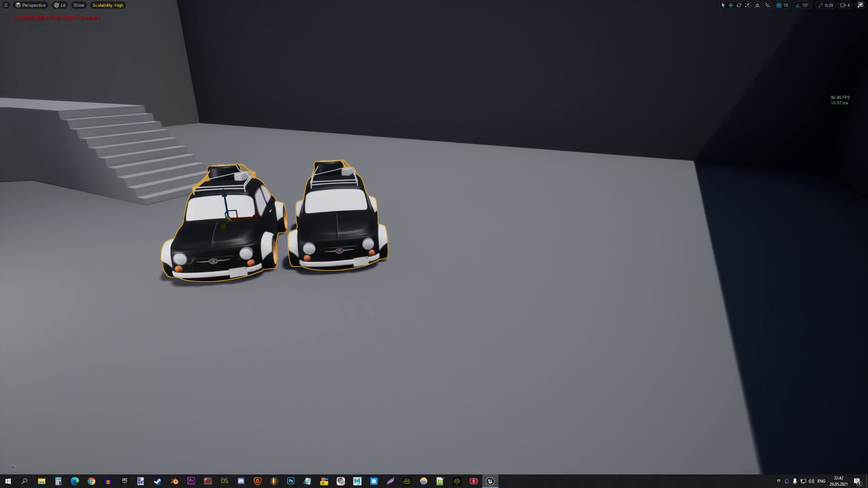
pyautogui.keyDown('alt'); pyautogui.moveTo(261, 219); pyautogui.dragTo(581, 198); pyautogui.keyUp('alt')
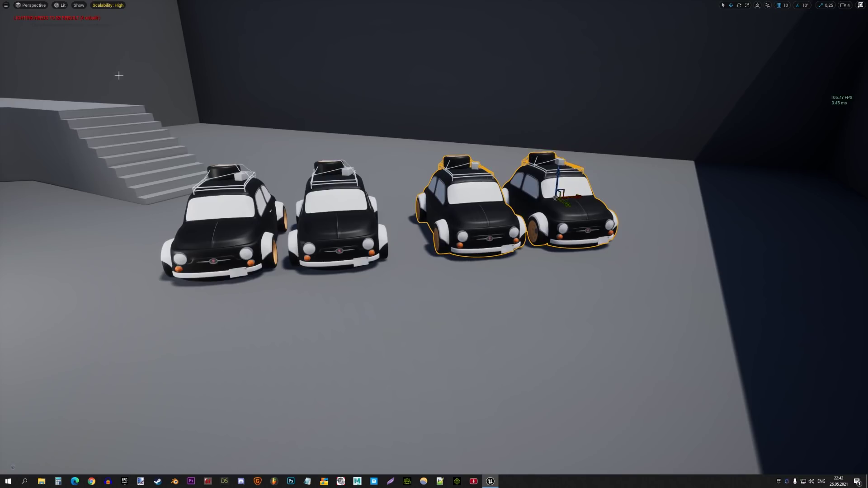
# Switch the viewport to Wireframe view mode and orbit around the cars.
pyautogui.click(57, 6)
pyautogui.click(82, 39)
pyautogui.moveTo(400, 183); pyautogui.dragTo(407, 199, button='right')
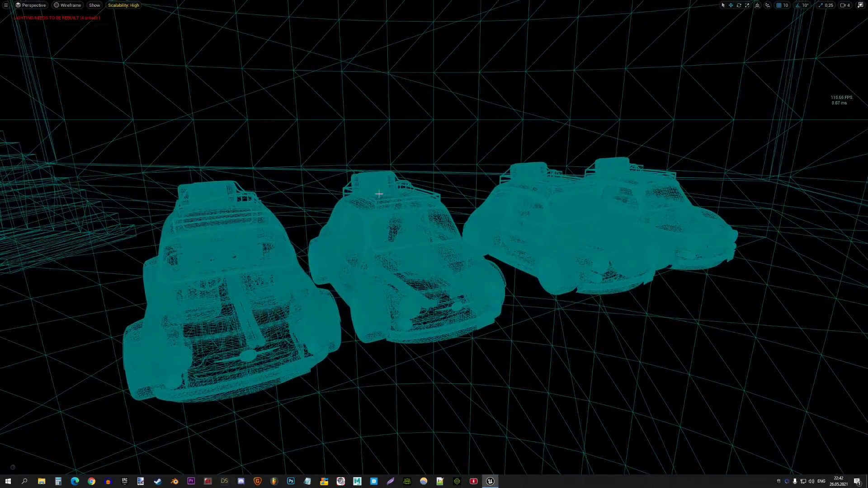
# Switch the viewport back to Lit view mode.
pyautogui.click(60, 5)
pyautogui.click(68, 23)
pyautogui.moveTo(425, 159); pyautogui.dragTo(542, 182, button='right')
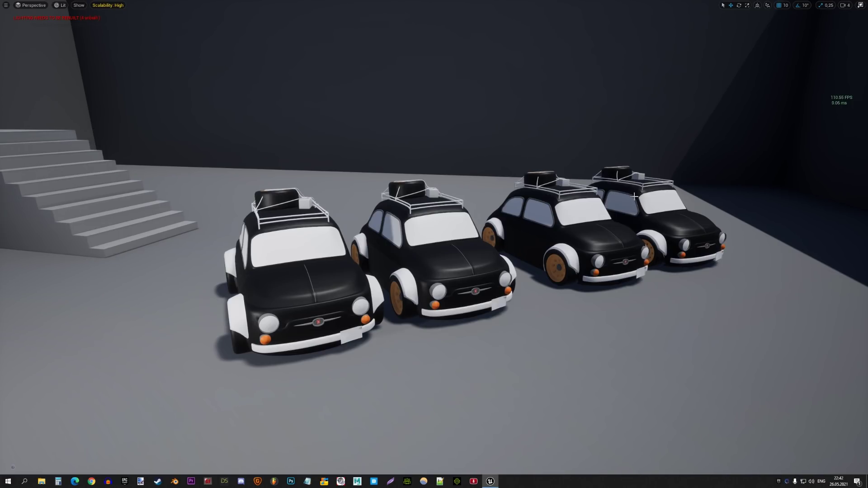
# Select the four cars and orbit to a closer, lower view of them.
pyautogui.click(641, 224)
pyautogui.keyDown('ctrl'); pyautogui.click(561, 244); pyautogui.keyUp('ctrl')
pyautogui.keyDown('ctrl'); pyautogui.click(457, 251); pyautogui.keyUp('ctrl')
pyautogui.keyDown('ctrl'); pyautogui.click(299, 289); pyautogui.keyUp('ctrl')
pyautogui.press('f')
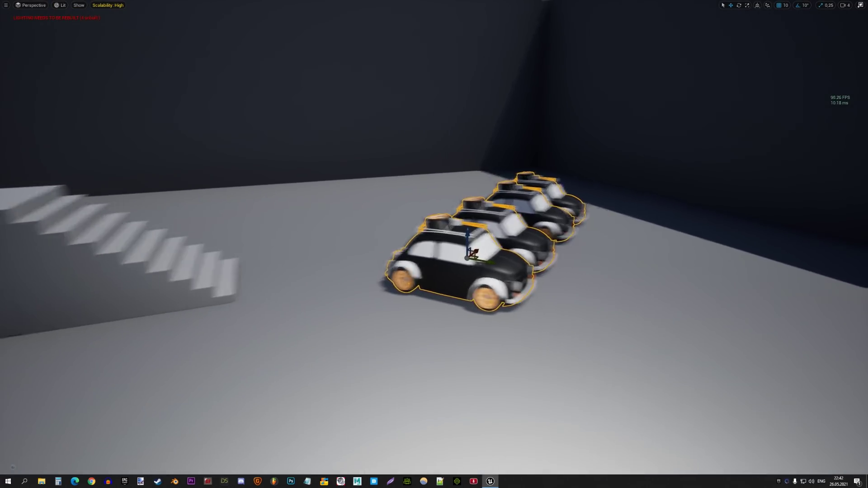
pyautogui.keyDown('alt'); pyautogui.moveTo(430, 263); pyautogui.dragTo(430, 263); pyautogui.keyUp('alt')
pyautogui.keyDown('alt'); pyautogui.moveTo(390, 291); pyautogui.dragTo(746, 149); pyautogui.keyUp('alt')
pyautogui.press('Escape')
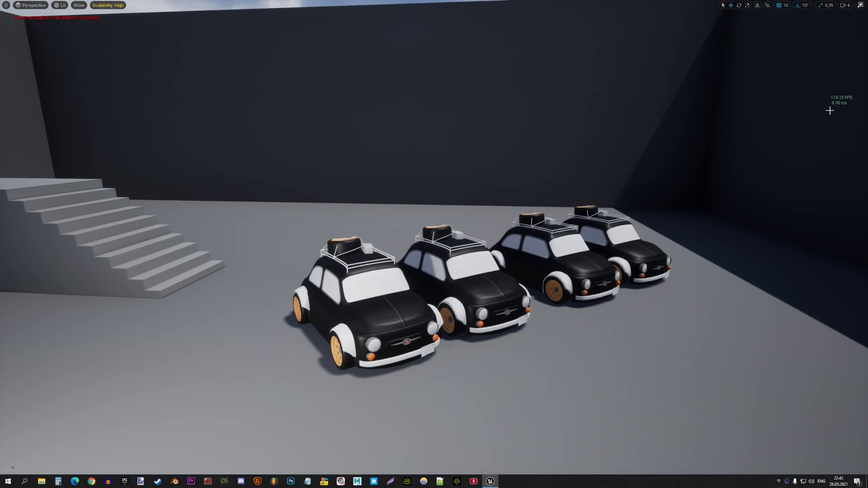
# Copy the row of four cars into new rows to the right and left.
pyautogui.click(631, 252)
pyautogui.keyDown('ctrl'); pyautogui.click(566, 269); pyautogui.keyUp('ctrl')
pyautogui.keyDown('ctrl'); pyautogui.click(470, 297); pyautogui.keyUp('ctrl')
pyautogui.keyDown('ctrl'); pyautogui.click(402, 273); pyautogui.keyUp('ctrl')
pyautogui.press('f')
pyautogui.keyDown('alt'); pyautogui.moveTo(402, 273); pyautogui.dragTo(639, 306); pyautogui.keyUp('alt')
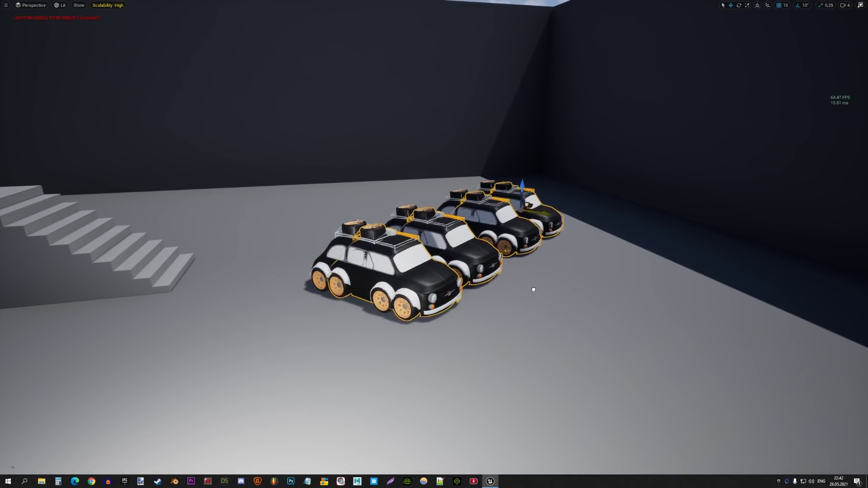
pyautogui.moveTo(665, 232)
pyautogui.keyDown('alt'); pyautogui.mouseDown()
pyautogui.moveTo(398, 190)
pyautogui.moveTo(316, 208)
pyautogui.mouseUp(); pyautogui.keyUp('alt')
pyautogui.press('Escape')
pyautogui.moveTo(434, 244); pyautogui.dragTo(389, 244, button='right')
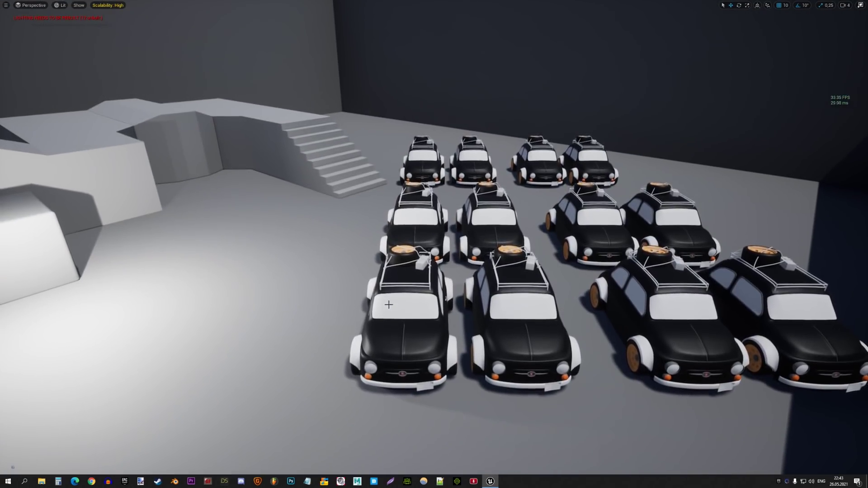
# Slide the left column of three cars further left.
pyautogui.click(398, 312)
pyautogui.keyDown('ctrl'); pyautogui.click(425, 217); pyautogui.keyUp('ctrl')
pyautogui.keyDown('ctrl'); pyautogui.click(422, 176); pyautogui.keyUp('ctrl')
pyautogui.moveTo(449, 168); pyautogui.dragTo(385, 167)
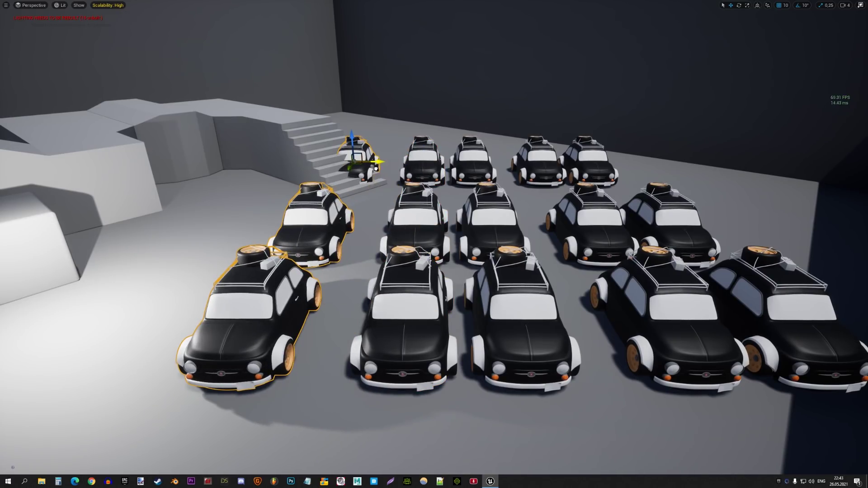
# Delete the stairs, the raised block behind them and the large left block.
pyautogui.click(263, 143)
pyautogui.press('Delete')
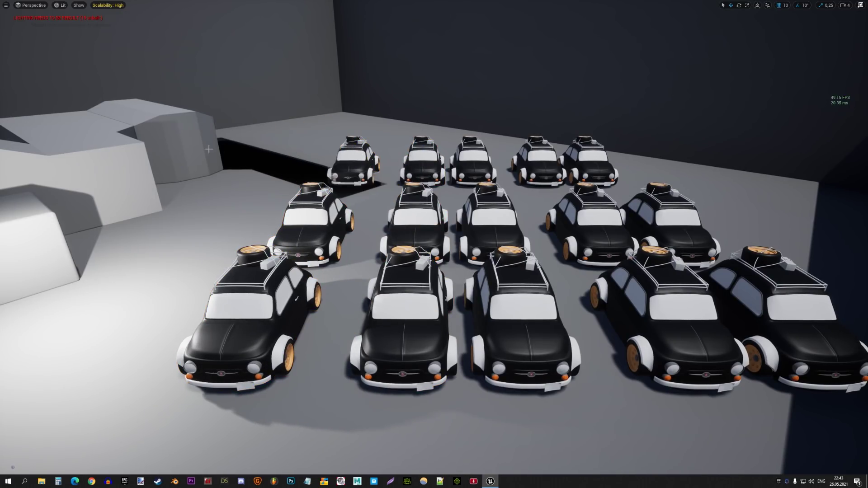
pyautogui.click(181, 136)
pyautogui.press('Delete')
pyautogui.click(109, 183)
pyautogui.press('Delete')
pyautogui.click(231, 105)
pyautogui.moveTo(231, 104); pyautogui.dragTo(253, 104, button='right')
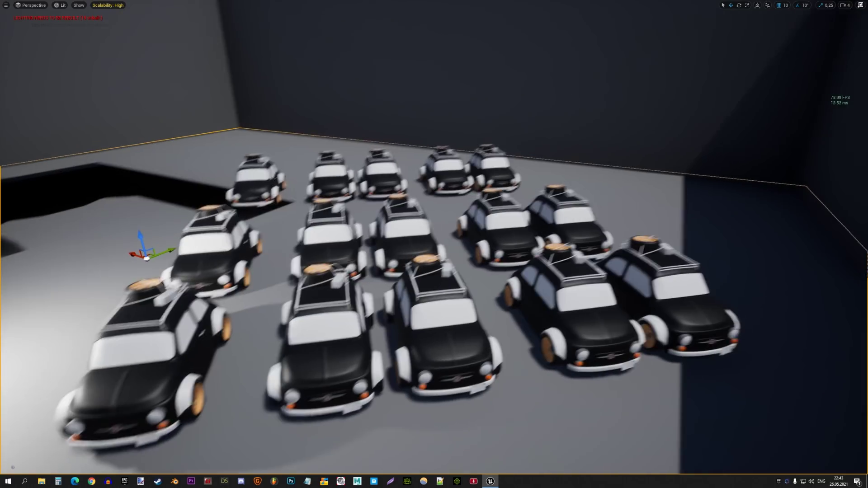
pyautogui.click(108, 5)
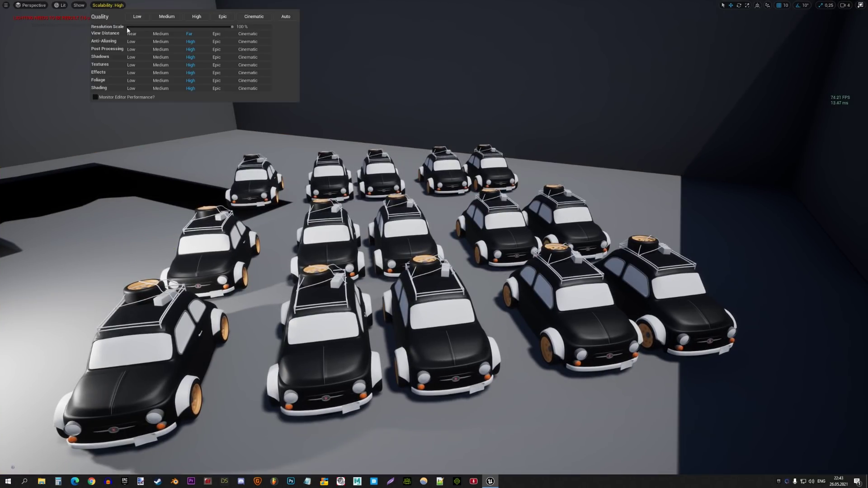
# Lower the engine's shadow quality to Low.
pyautogui.click(129, 58)
pyautogui.moveTo(317, 181); pyautogui.dragTo(344, 172, button='right')
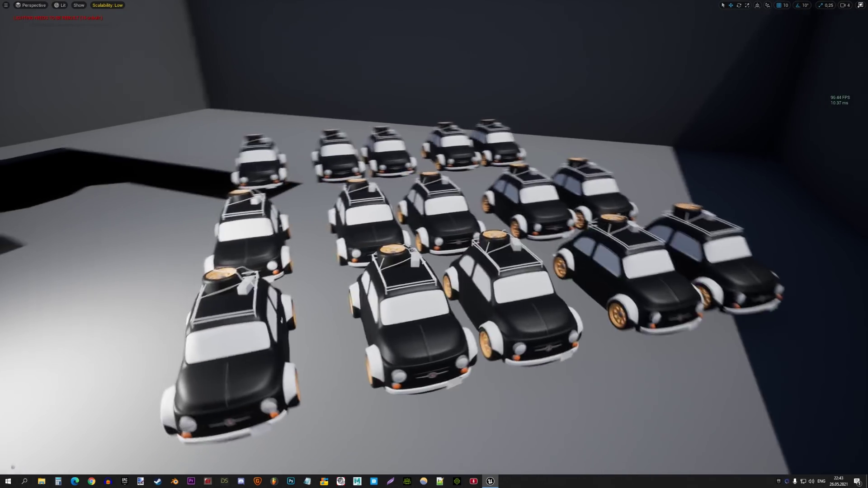
pyautogui.moveTo(394, 135); pyautogui.dragTo(394, 135, button='right')
pyautogui.click(108, 5)
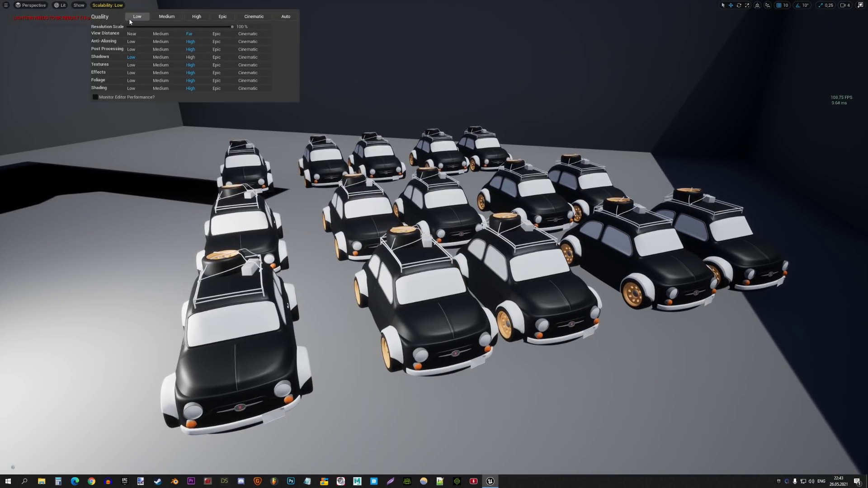
pyautogui.moveTo(200, 57); pyautogui.dragTo(200, 56, button='right')
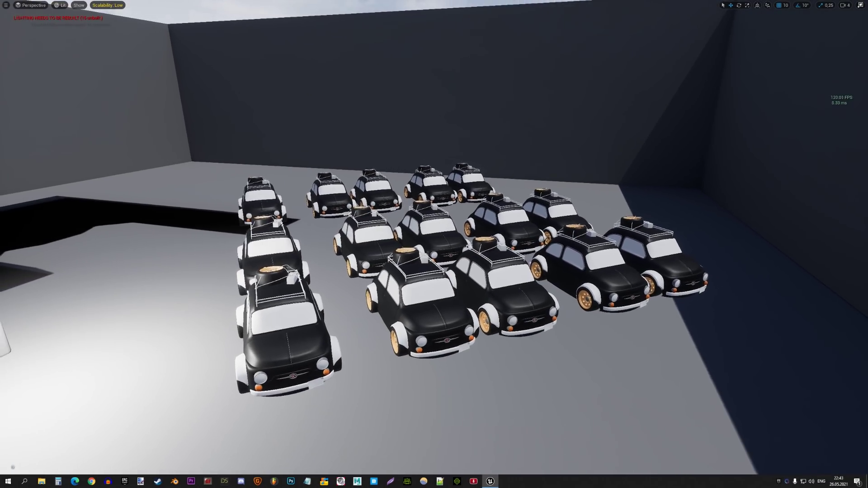
pyautogui.moveTo(288, 99); pyautogui.dragTo(339, 120, button='right')
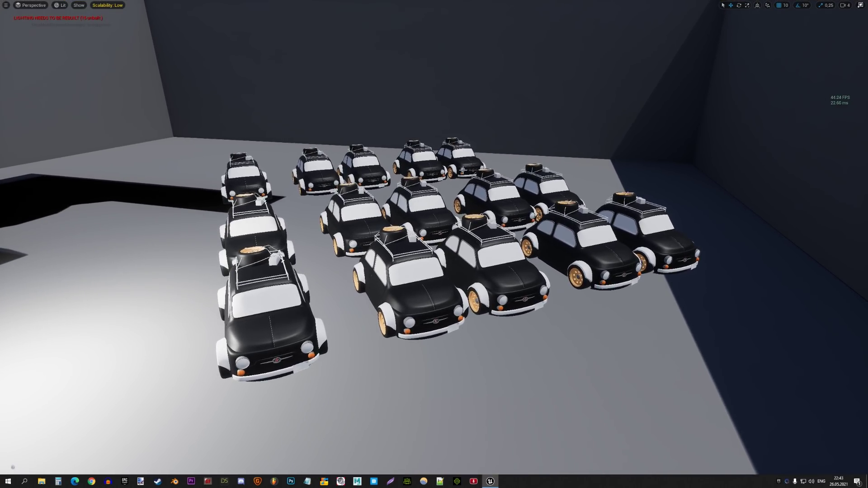
# Alt-drag copies of two back-row cars to the right.
pyautogui.click(462, 170)
pyautogui.keyDown('ctrl'); pyautogui.click(421, 162); pyautogui.keyUp('ctrl')
pyautogui.keyDown('alt'); pyautogui.moveTo(482, 155); pyautogui.dragTo(556, 154); pyautogui.keyUp('alt')
pyautogui.press('Escape')
pyautogui.moveTo(555, 154); pyautogui.dragTo(592, 255, button='right')
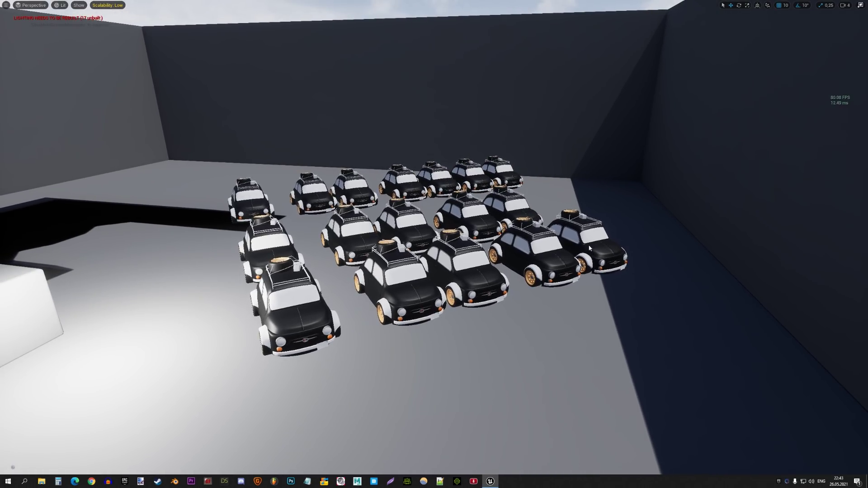
# Delete the back wall and the left wall.
pyautogui.click(330, 141)
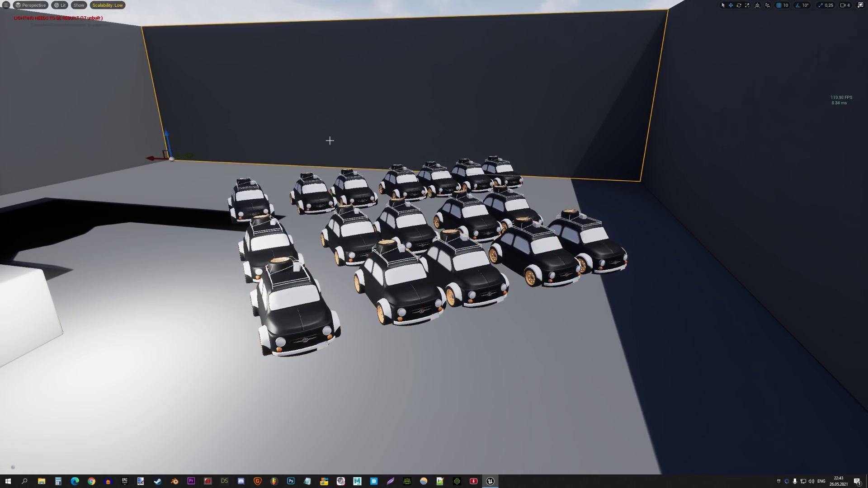
pyautogui.press('Delete')
pyautogui.click(223, 124)
pyautogui.press('Delete')
# Copy the front-left car and six back-row cars into a new row on the left.
pyautogui.click(248, 211)
pyautogui.keyDown('ctrl'); pyautogui.click(315, 195); pyautogui.keyUp('ctrl')
pyautogui.keyDown('ctrl'); pyautogui.click(355, 190); pyautogui.keyUp('ctrl')
pyautogui.keyDown('ctrl'); pyautogui.click(403, 182); pyautogui.keyUp('ctrl')
pyautogui.keyDown('ctrl'); pyautogui.click(437, 177); pyautogui.keyUp('ctrl')
pyautogui.keyDown('ctrl'); pyautogui.click(473, 174); pyautogui.keyUp('ctrl')
pyautogui.keyDown('ctrl'); pyautogui.click(502, 172); pyautogui.keyUp('ctrl')
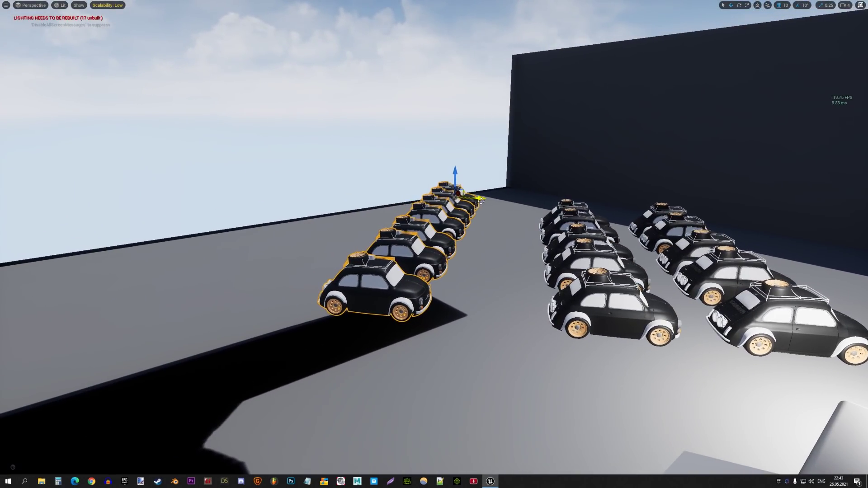
pyautogui.keyDown('alt'); pyautogui.moveTo(438, 194); pyautogui.dragTo(387, 304); pyautogui.keyUp('alt')
# Select the six middle-row cars and orbit up to a high side view.
pyautogui.keyDown('ctrl'); pyautogui.click(387, 303); pyautogui.keyUp('ctrl')
pyautogui.keyDown('ctrl'); pyautogui.click(412, 250); pyautogui.keyUp('ctrl')
pyautogui.keyDown('ctrl'); pyautogui.click(425, 235); pyautogui.keyUp('ctrl')
pyautogui.keyDown('ctrl'); pyautogui.click(437, 217); pyautogui.keyUp('ctrl')
pyautogui.keyDown('ctrl'); pyautogui.click(448, 206); pyautogui.keyUp('ctrl')
pyautogui.keyDown('ctrl'); pyautogui.click(467, 201); pyautogui.keyUp('ctrl')
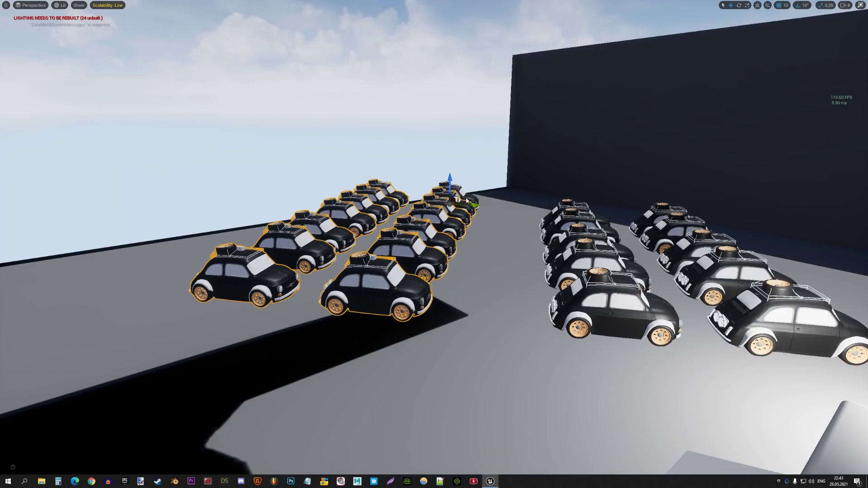
pyautogui.moveTo(467, 201); pyautogui.dragTo(588, 203, button='right')
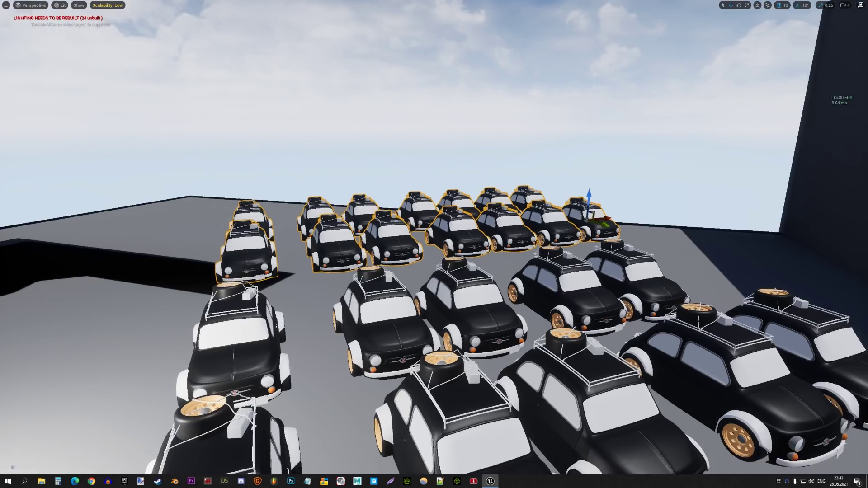
pyautogui.moveTo(507, 239); pyautogui.dragTo(402, 233, button='right')
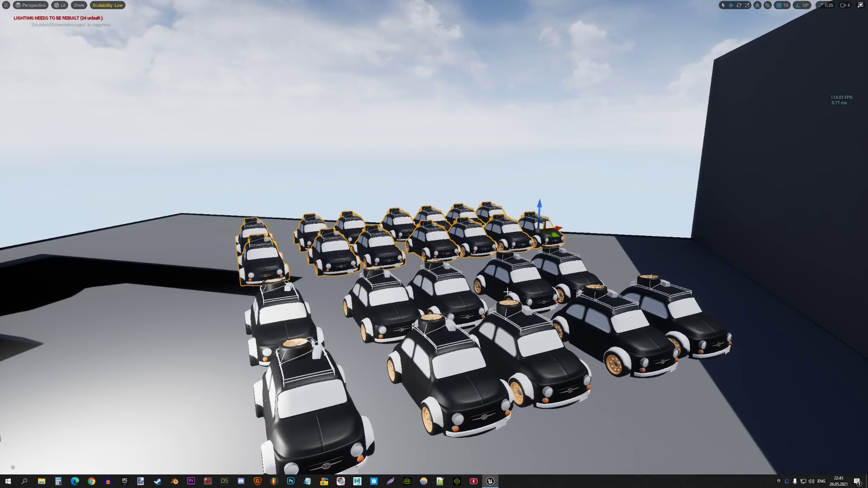
pyautogui.moveTo(498, 293); pyautogui.dragTo(497, 293, button='right')
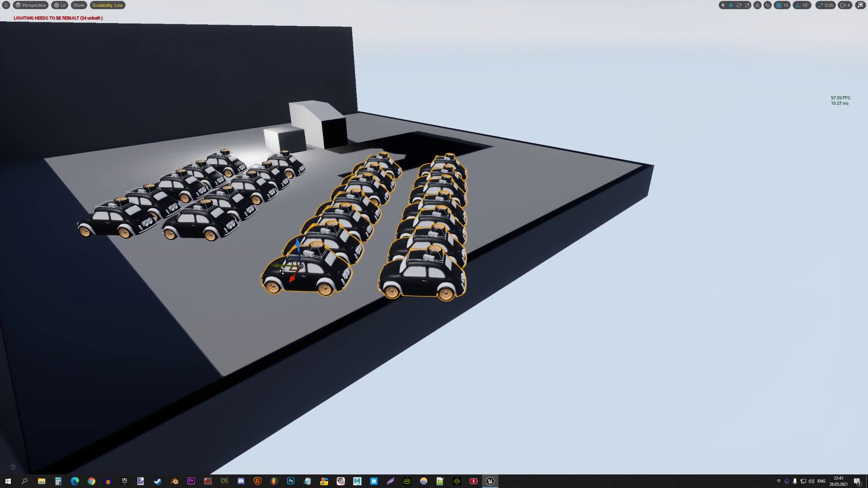
# Duplicate the two selected car rows rightward along X three more times.
pyautogui.keyDown('alt'); pyautogui.moveTo(299, 266); pyautogui.dragTo(665, 268); pyautogui.keyUp('alt')
pyautogui.moveTo(665, 267); pyautogui.dragTo(665, 267, button='right')
pyautogui.moveTo(447, 285)
pyautogui.keyDown('alt'); pyautogui.mouseDown()
pyautogui.moveTo(805, 290)
pyautogui.moveTo(497, 289)
pyautogui.moveTo(655, 329)
pyautogui.moveTo(832, 349)
pyautogui.mouseUp(); pyautogui.keyUp('alt')
pyautogui.moveTo(832, 348)
pyautogui.mouseDown(button='right')
pyautogui.moveTo(588, 316)
pyautogui.moveTo(663, 275)
pyautogui.moveTo(205, 69)
pyautogui.mouseUp(button='right')
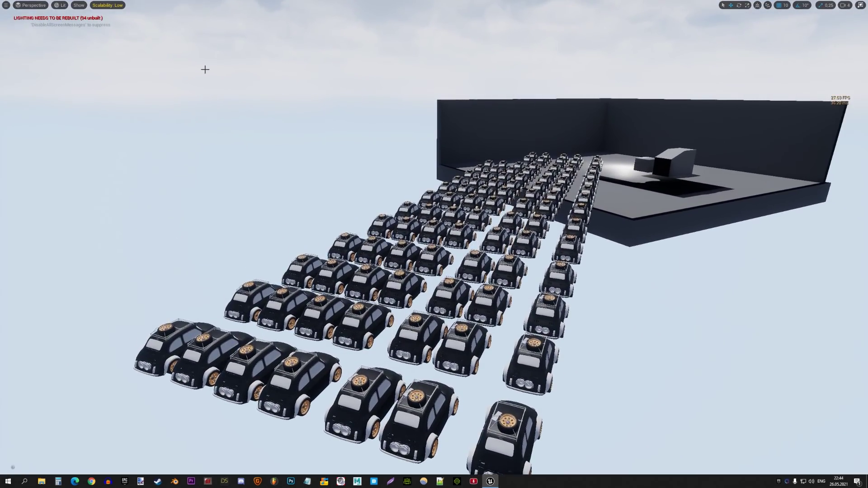
# Switch the viewport to Wireframe and fly low over the car rows.
pyautogui.click(60, 5)
pyautogui.click(72, 48)
pyautogui.moveTo(418, 151); pyautogui.dragTo(421, 136, button='right')
pyautogui.moveTo(460, 299)
pyautogui.mouseDown(button='right')
pyautogui.moveTo(459, 272)
pyautogui.moveTo(172, 19)
pyautogui.mouseUp(button='right')
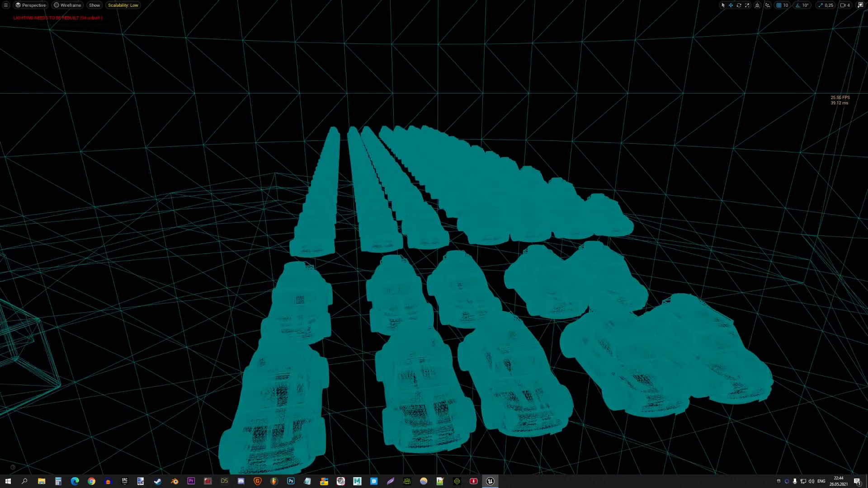
# Switch the viewport back to Lit rendering.
pyautogui.click(78, 11)
pyautogui.click(73, 28)
pyautogui.moveTo(434, 245)
pyautogui.mouseDown(button='right')
pyautogui.moveTo(434, 217)
pyautogui.moveTo(389, 245)
pyautogui.moveTo(480, 244)
pyautogui.moveTo(407, 244)
pyautogui.moveTo(480, 244)
pyautogui.moveTo(461, 245)
pyautogui.mouseUp(button='right')
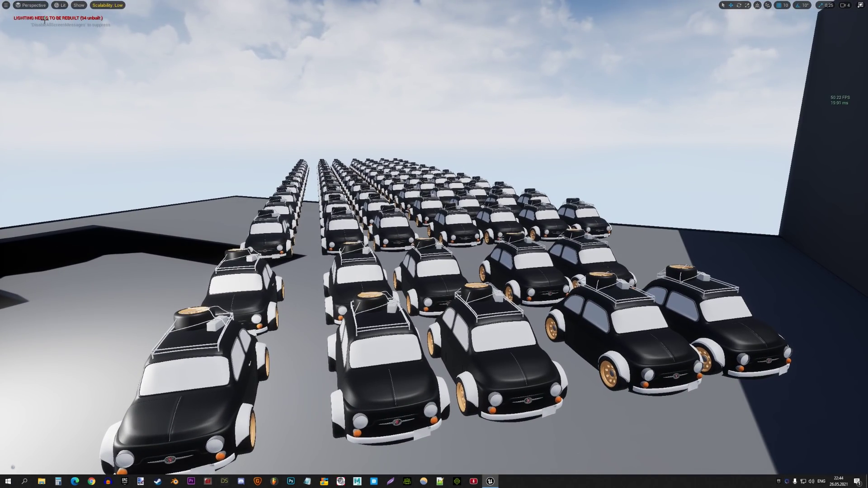
# Browse the view-mode menu, then open the console to enter FREEZERENDERING.
pyautogui.click(60, 5)
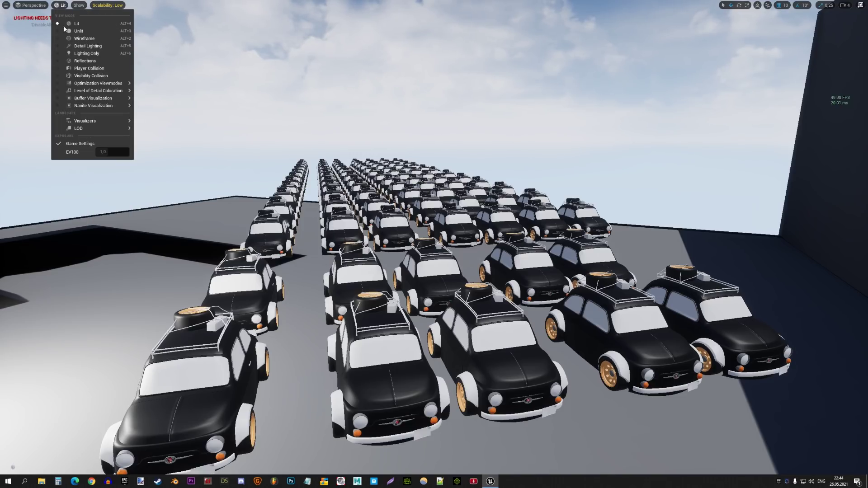
pyautogui.moveTo(93, 123)
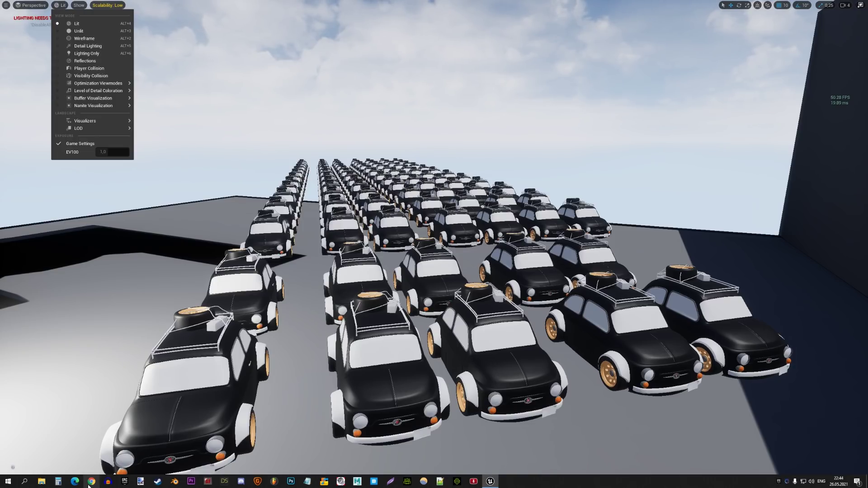
pyautogui.moveTo(136, 407); pyautogui.dragTo(136, 434, button='right')
pyautogui.hotkey('alt', 'shift')
pyautogui.hotkey('alt', 'shift')
pyautogui.press('`')
pyautogui.write('FREEZERENDERING')
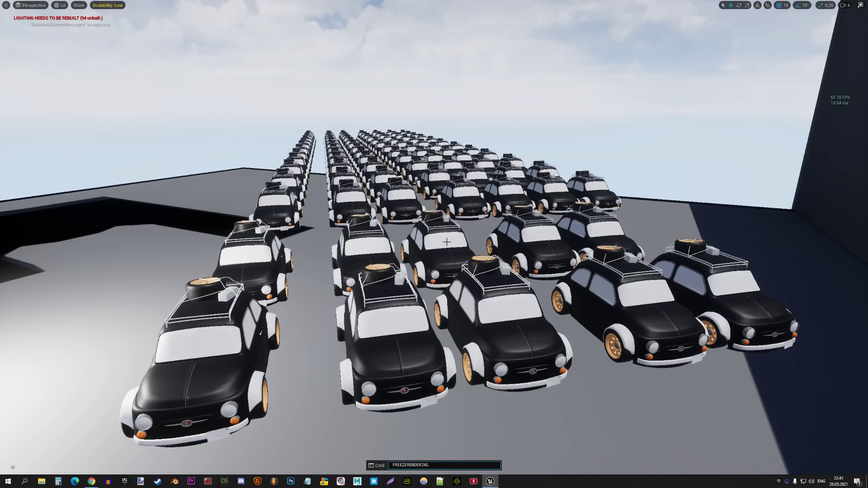
# Run FREEZERENDERING and fly toward the dark wall to inspect what stays drawn.
pyautogui.press('Return')
pyautogui.moveTo(434, 244); pyautogui.dragTo(435, 244, button='right')
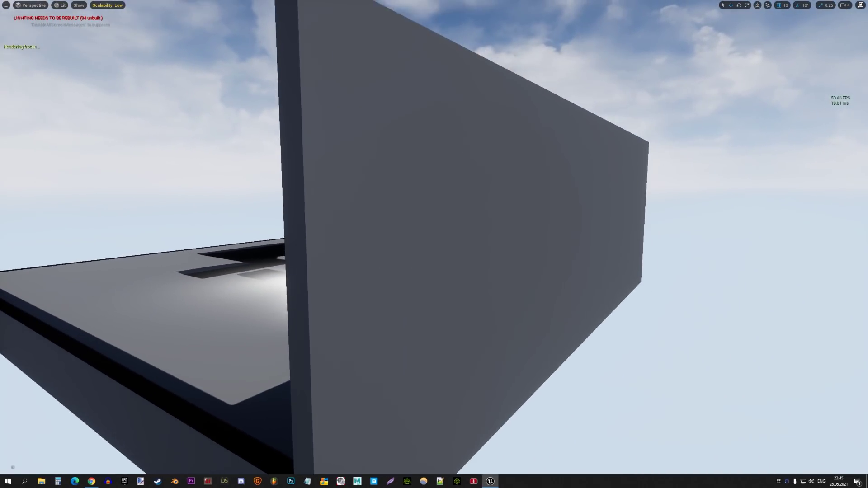
pyautogui.moveTo(391, 192); pyautogui.dragTo(391, 192, button='right')
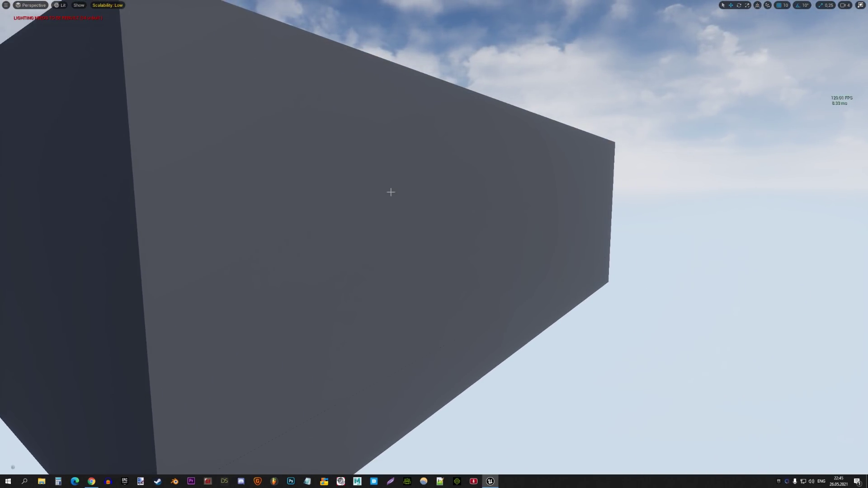
pyautogui.press('`')
pyautogui.press('Return')
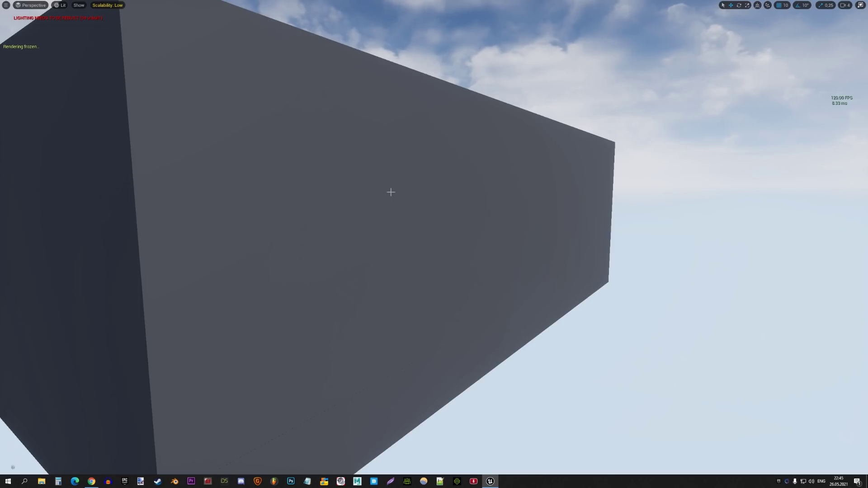
pyautogui.moveTo(391, 192); pyautogui.dragTo(391, 193, button='right')
# Rerun FREEZERENDERING to unfreeze rendering so every car draws again.
pyautogui.press('`')
pyautogui.press('Up')
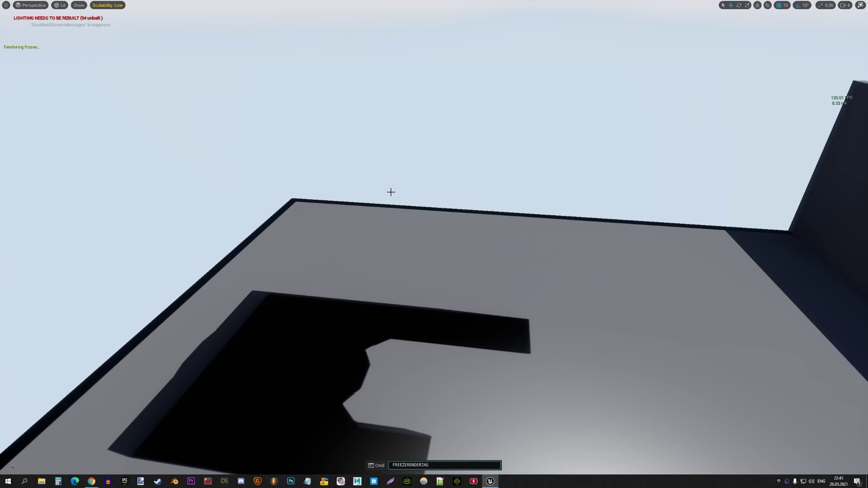
pyautogui.press('Return')
pyautogui.moveTo(391, 192)
pyautogui.mouseDown(button='right')
pyautogui.moveTo(36, 28)
pyautogui.moveTo(303, 148)
pyautogui.mouseUp(button='right')
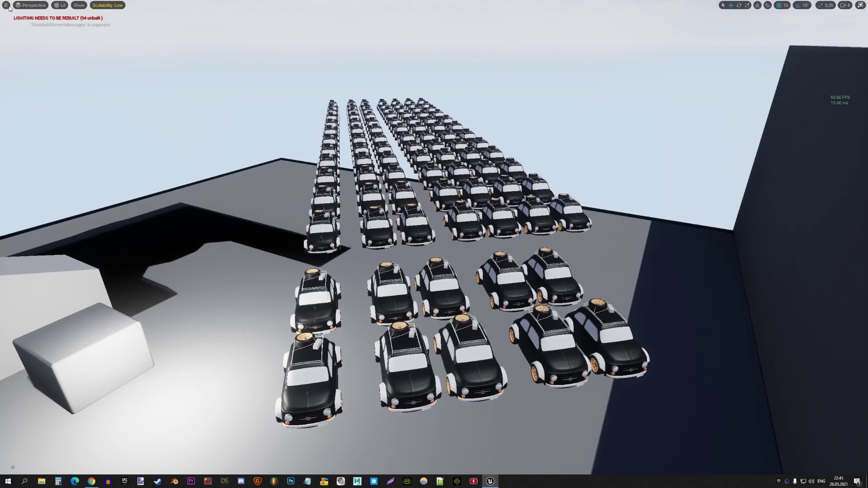
# Exit immersive mode with F11 to restore the full editor layout.
pyautogui.click(7, 6)
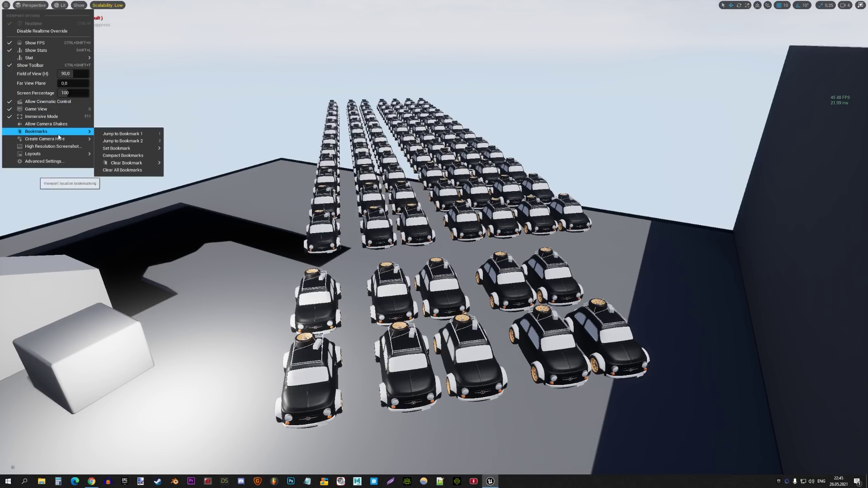
pyautogui.moveTo(37, 131); pyautogui.dragTo(316, 140, button='right')
pyautogui.press('F11')
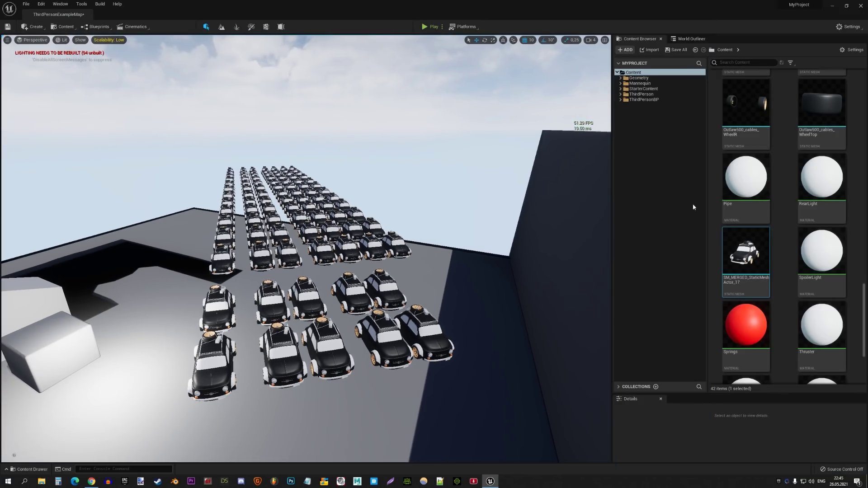
pyautogui.moveTo(759, 236); pyautogui.dragTo(777, 247, button='right')
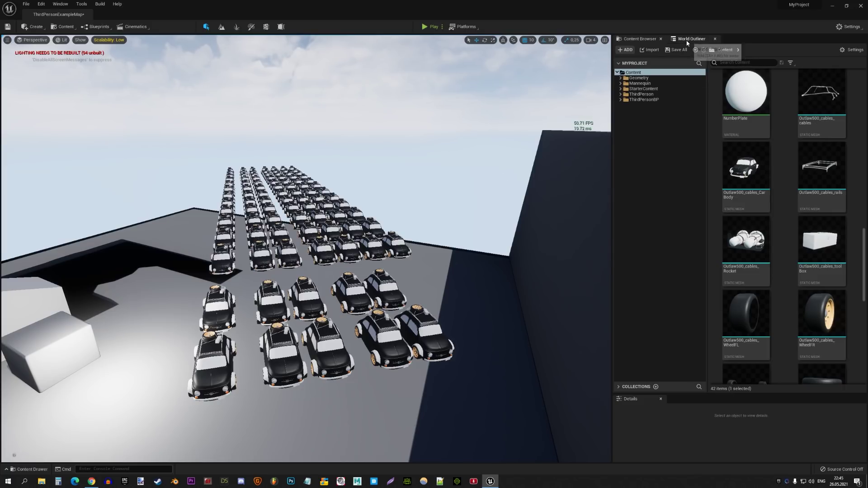
# Select SkyLight in the World Outliner and enlarge the Details panel.
pyautogui.click(690, 39)
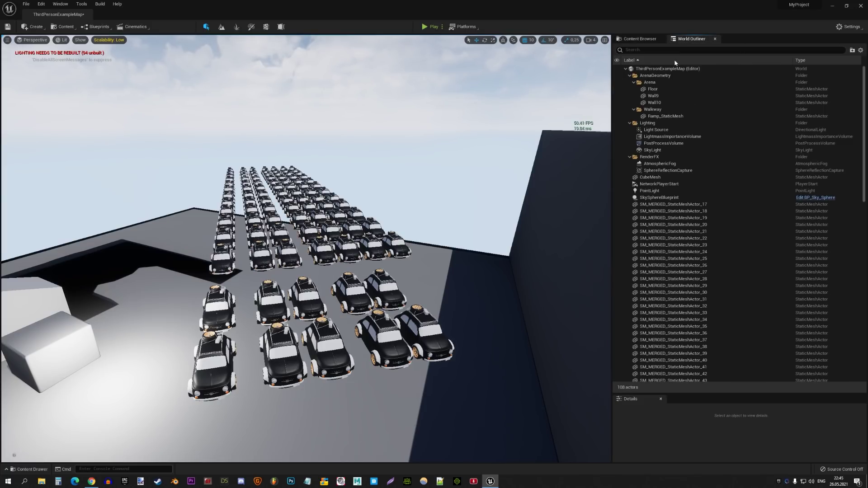
pyautogui.click(652, 150)
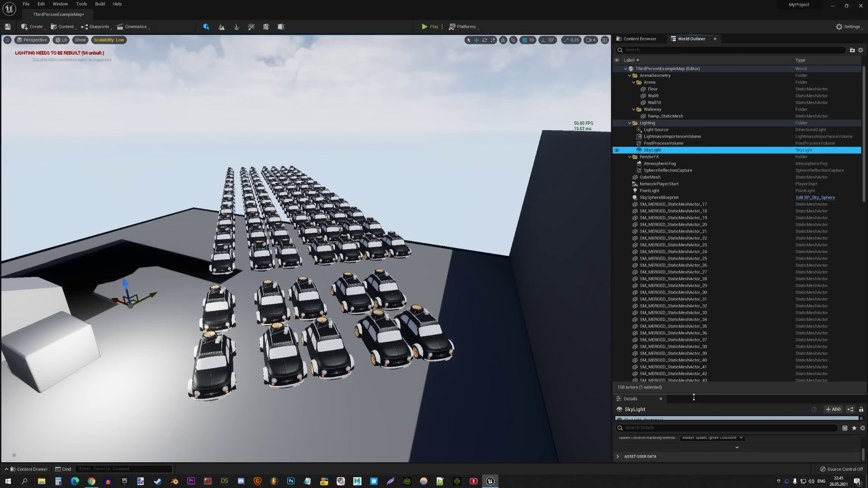
pyautogui.moveTo(694, 397); pyautogui.dragTo(694, 243)
# Set the SkyLight's Mobility to Movable.
pyautogui.scroll(5, 678, 353)
pyautogui.scroll(5, 678, 353)
pyautogui.scroll(3, 675, 351)
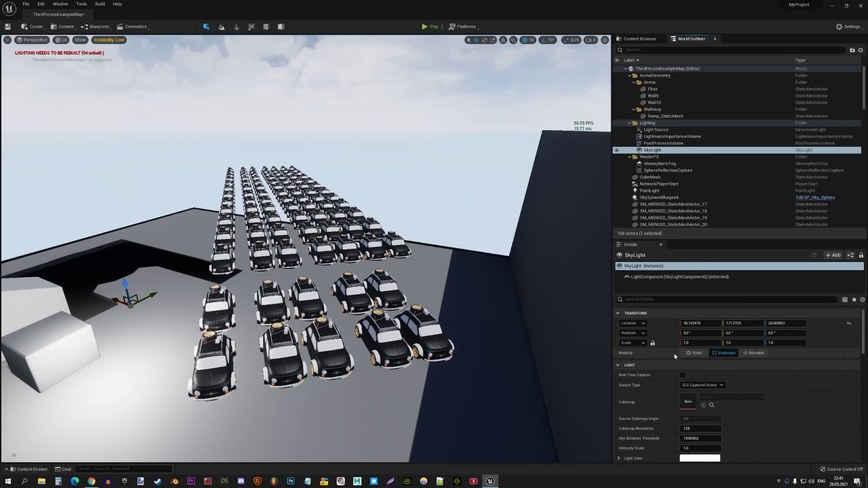
pyautogui.click(750, 354)
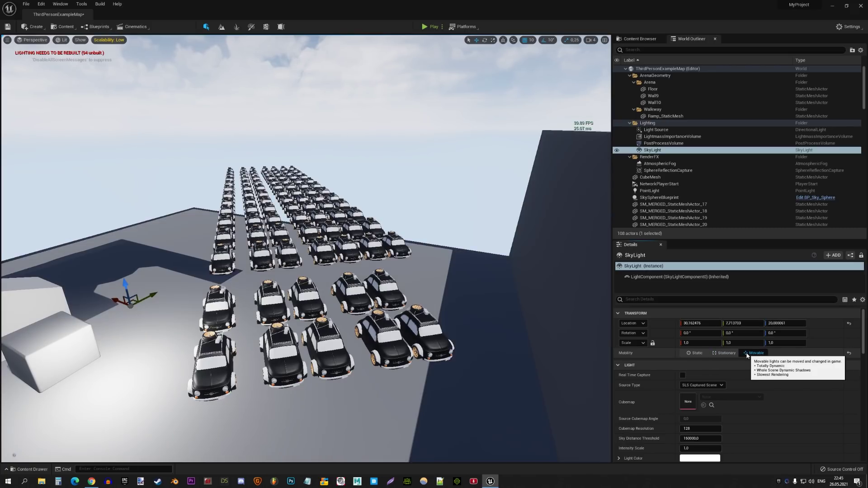
# Select the Light Source in the World Outliner to show its properties.
pyautogui.scroll(-2, 678, 398)
pyautogui.scroll(-2, 665, 390)
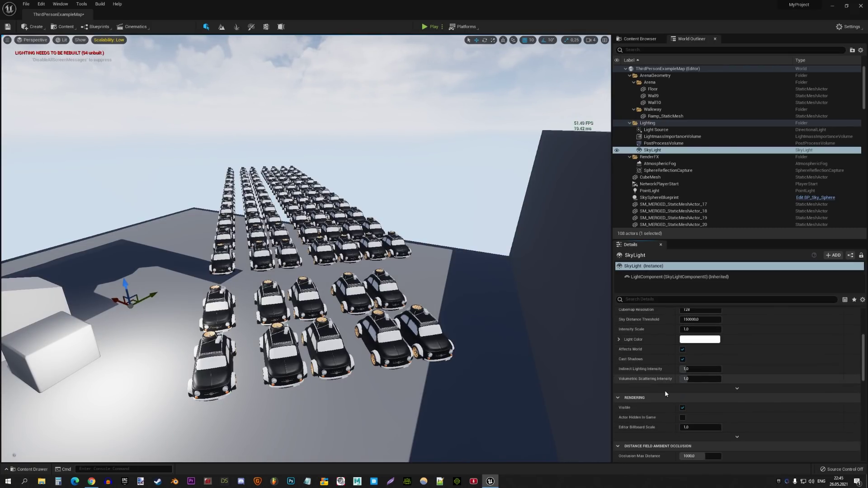
pyautogui.scroll(-2, 665, 389)
pyautogui.click(659, 130)
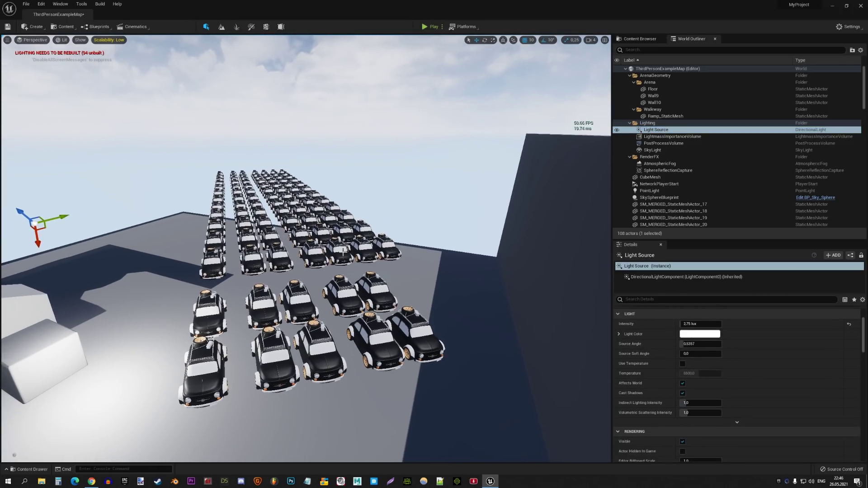
pyautogui.press('F11')
pyautogui.press('F11')
pyautogui.click(62, 30)
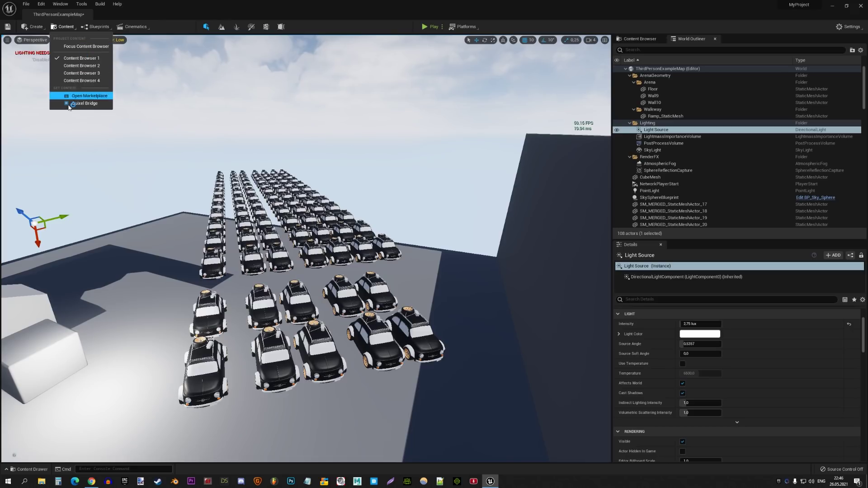
# Select one of the merged cars and frame it in the viewport.
pyautogui.click(39, 30)
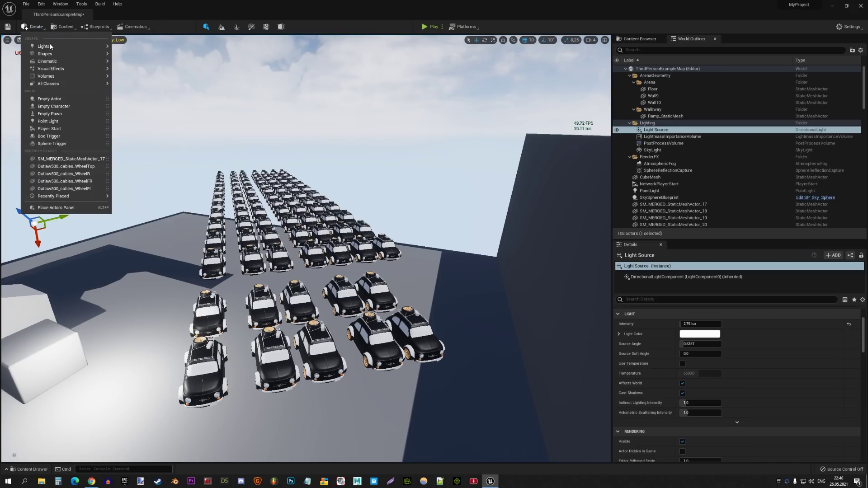
pyautogui.click(317, 251)
pyautogui.click(317, 251)
pyautogui.press('f')
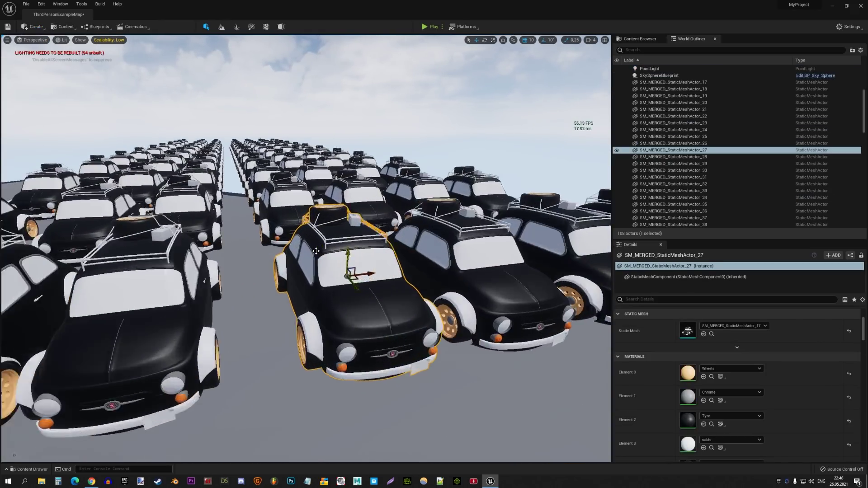
pyautogui.scroll(2, 317, 251)
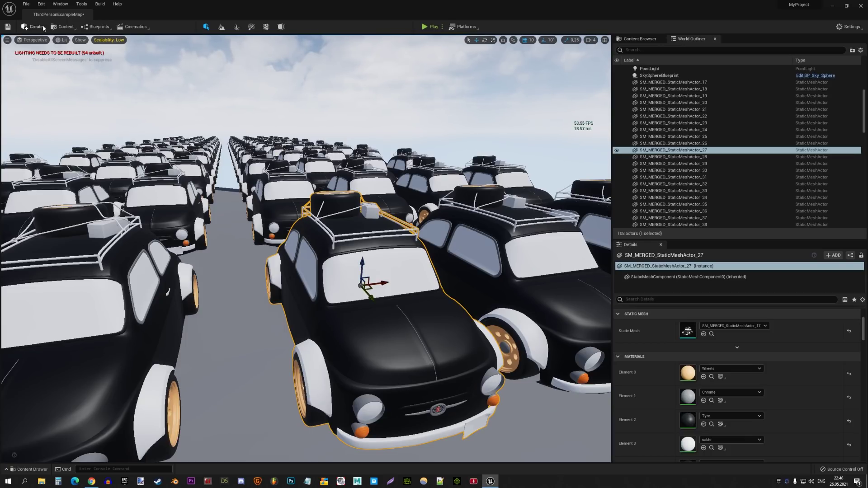
# Open Advanced Settings from the viewport options, reaching the Level Editor – Viewports preferences.
pyautogui.click(31, 40)
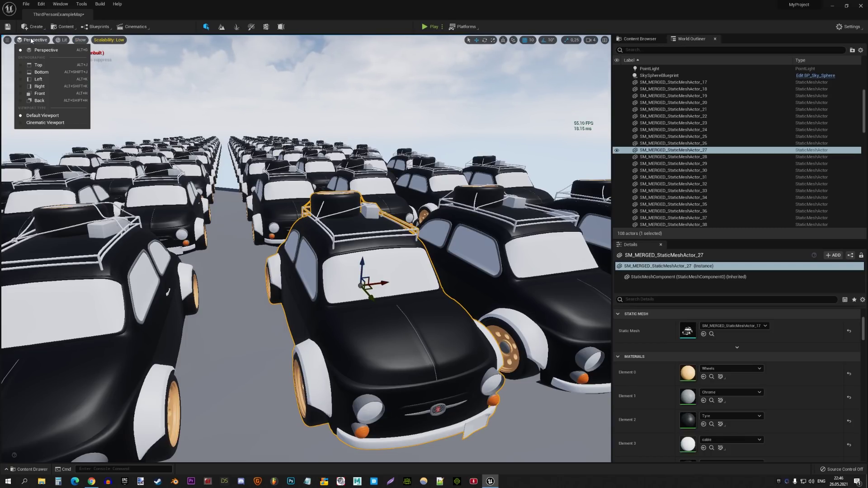
pyautogui.scroll(-3, 679, 385)
pyautogui.scroll(-3, 678, 386)
pyautogui.scroll(-3, 679, 386)
pyautogui.scroll(-5, 678, 386)
pyautogui.scroll(-4, 630, 425)
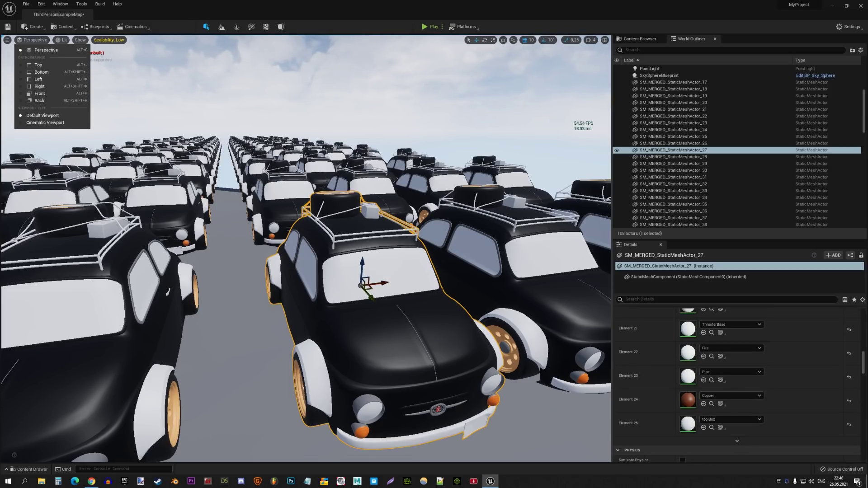
pyautogui.click(8, 41)
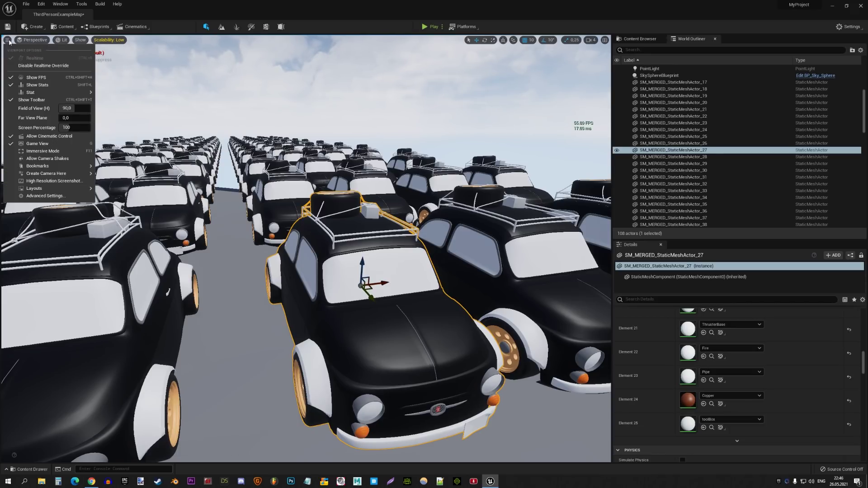
pyautogui.click(31, 196)
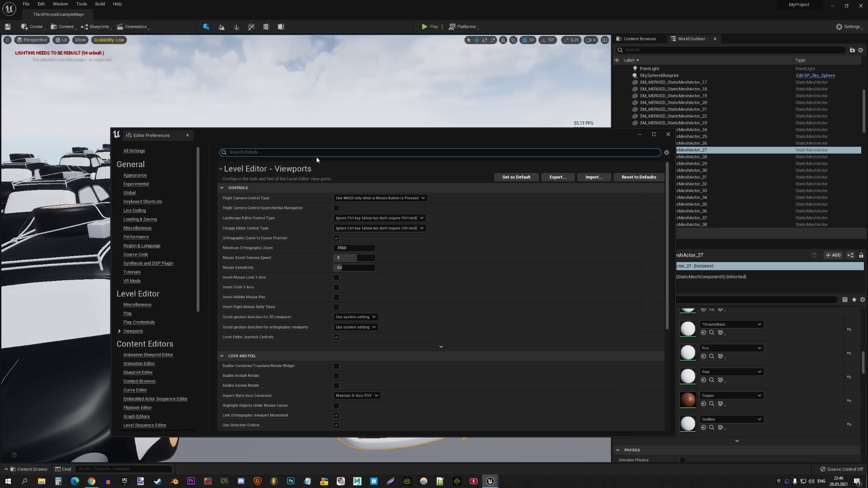
# Reposition and maximize the Editor Preferences window, then scroll through the Viewports settings.
pyautogui.moveTo(323, 137); pyautogui.dragTo(386, 120)
pyautogui.doubleClick(386, 117)
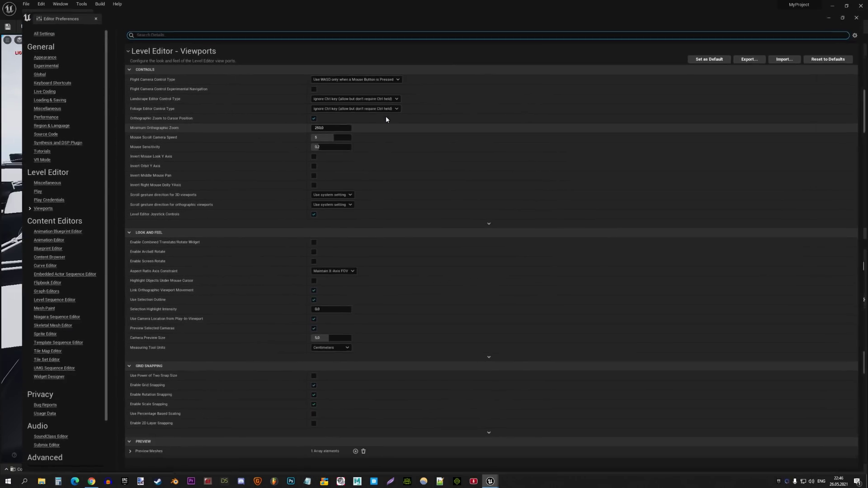
pyautogui.scroll(-3, 27, 271)
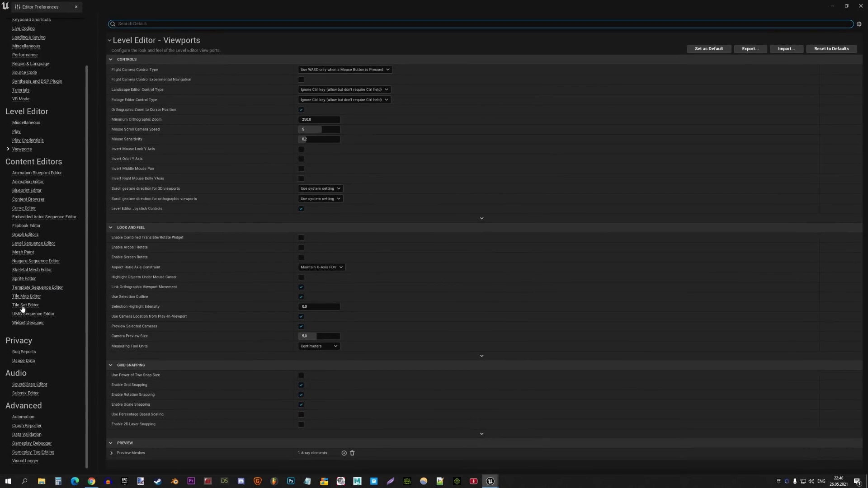
pyautogui.scroll(3, 35, 372)
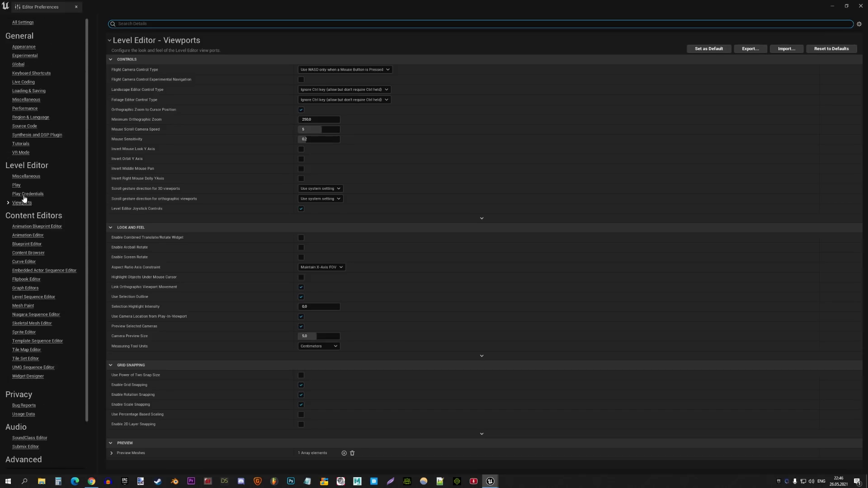
# Look over the Level Editor Play settings page.
pyautogui.click(16, 185)
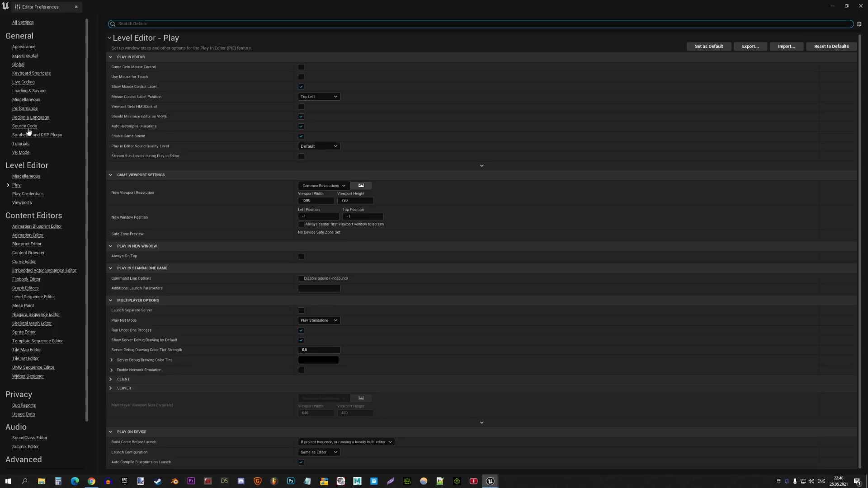
pyautogui.scroll(-3, 25, 249)
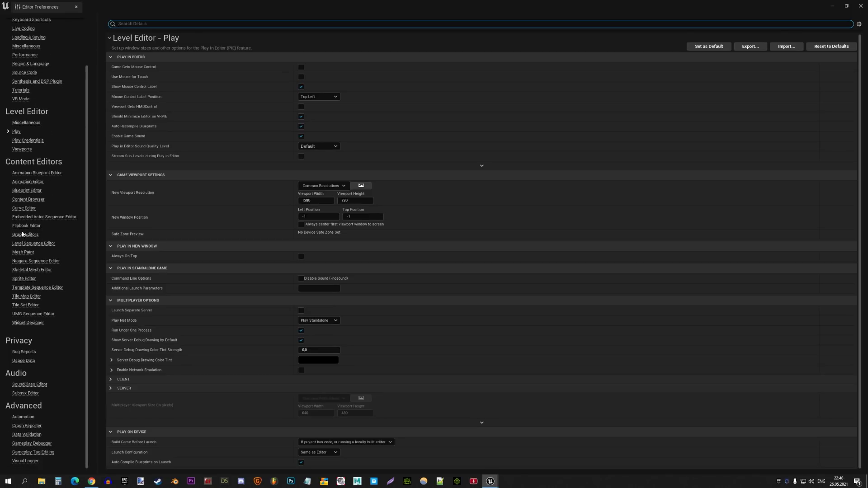
pyautogui.scroll(3, 36, 104)
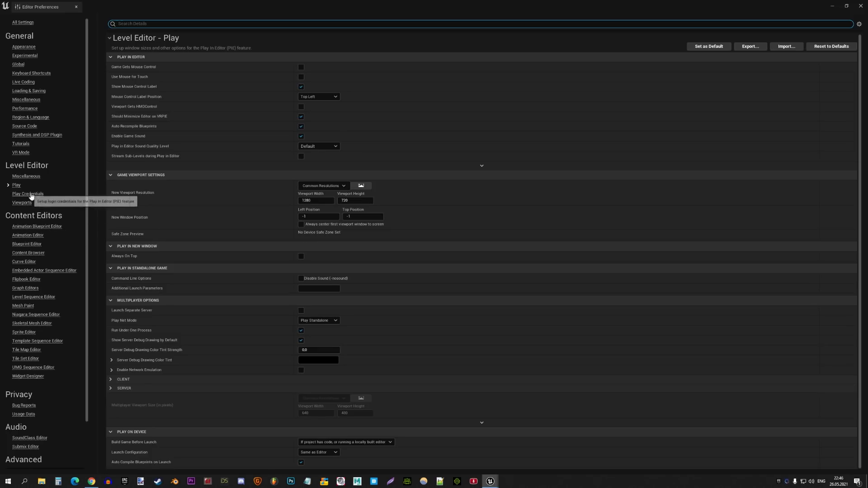
# Show the Blueprint Editor settings and expand its advanced options.
pyautogui.click(27, 245)
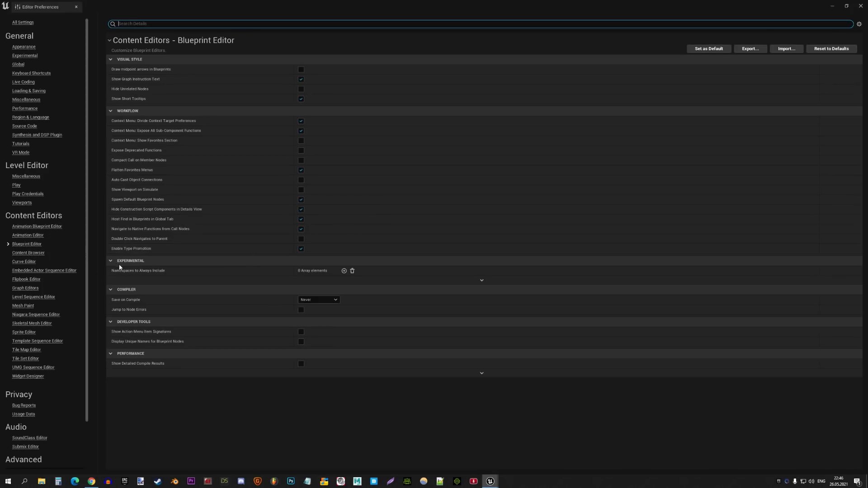
pyautogui.click(482, 280)
pyautogui.click(482, 396)
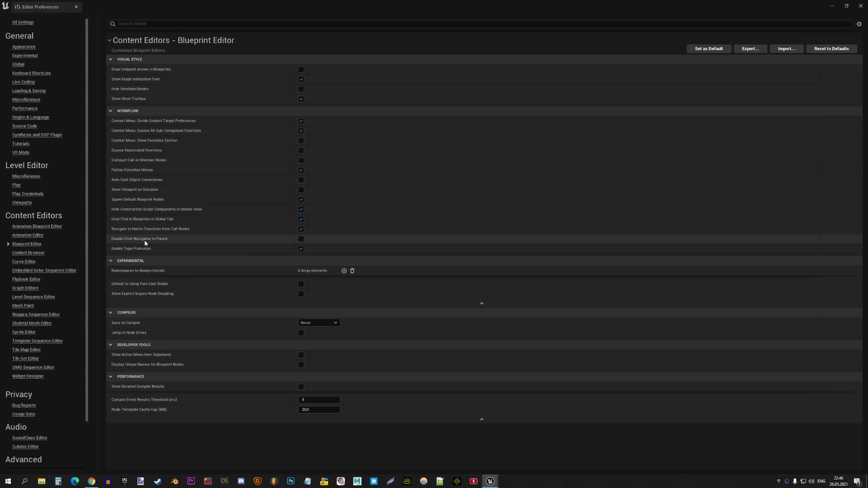
pyautogui.moveTo(129, 251)
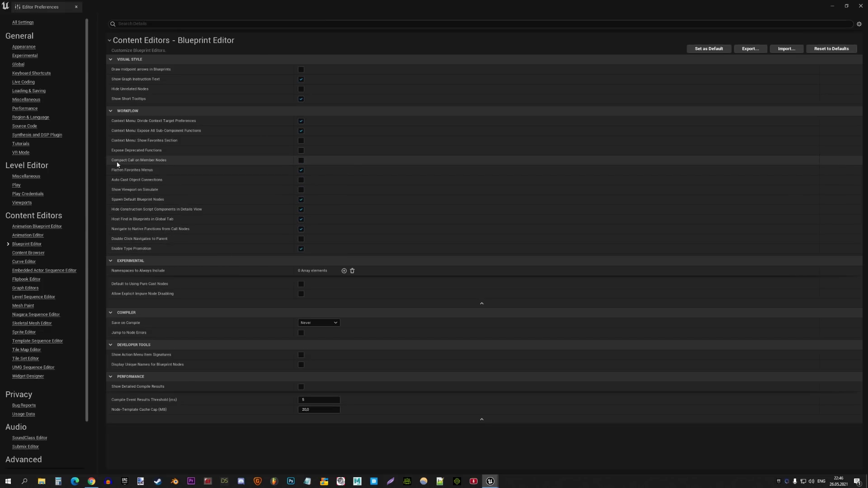
pyautogui.moveTo(117, 164)
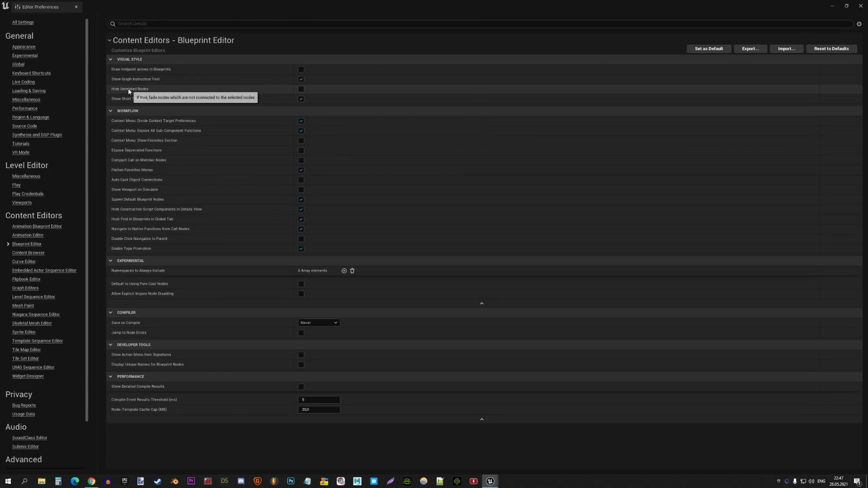
pyautogui.moveTo(129, 73)
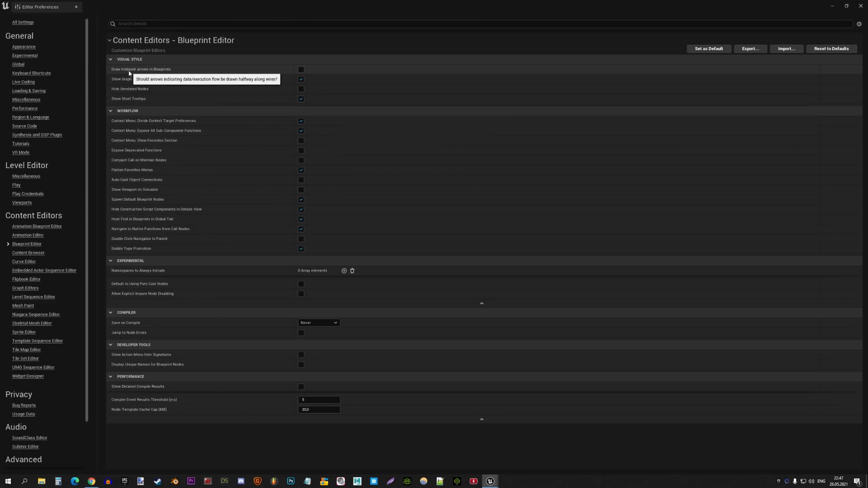
# Browse the Global, Appearance and Niagara Sequence Editor pages, then close Editor Preferences.
pyautogui.click(18, 64)
pyautogui.click(24, 47)
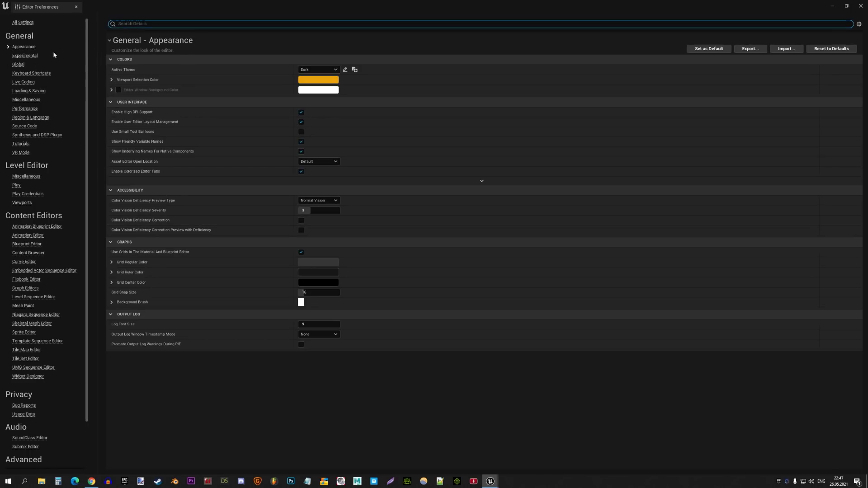
pyautogui.scroll(-3, 63, 217)
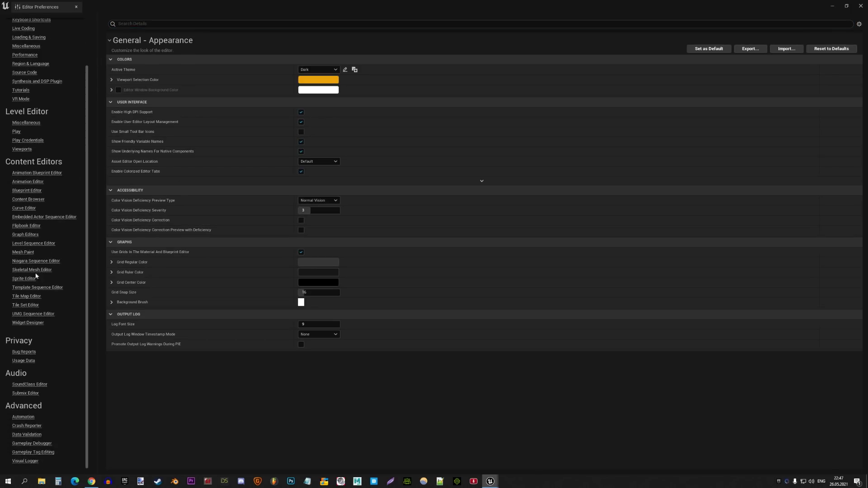
pyautogui.click(41, 263)
pyautogui.click(75, 6)
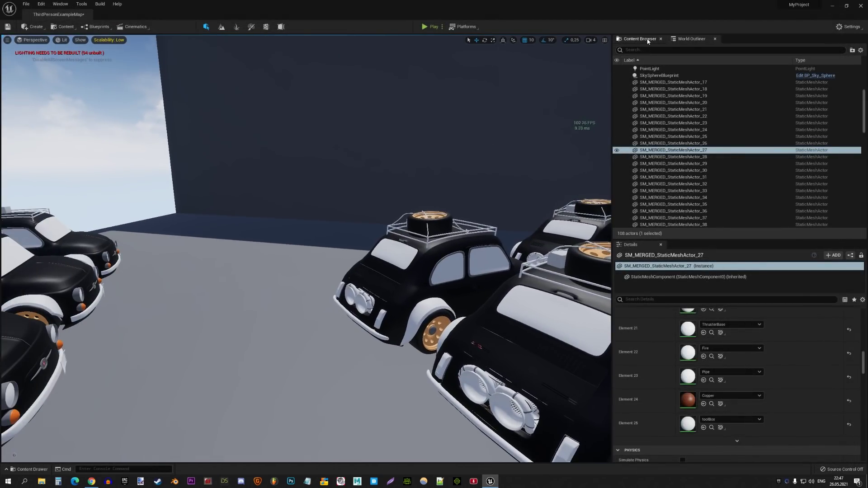
# Open ThirdPerson_AnimBP from the Mannequin Animations folder in the Content Browser.
pyautogui.click(648, 40)
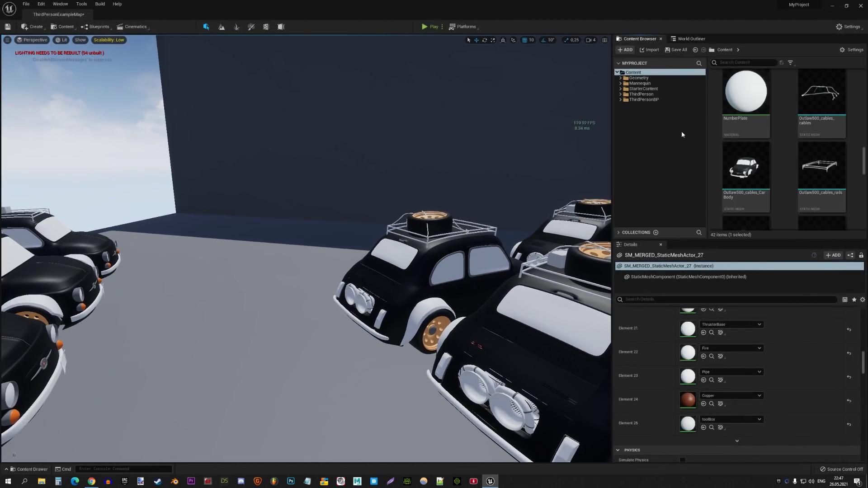
pyautogui.click(640, 83)
pyautogui.doubleClick(740, 93)
pyautogui.doubleClick(747, 101)
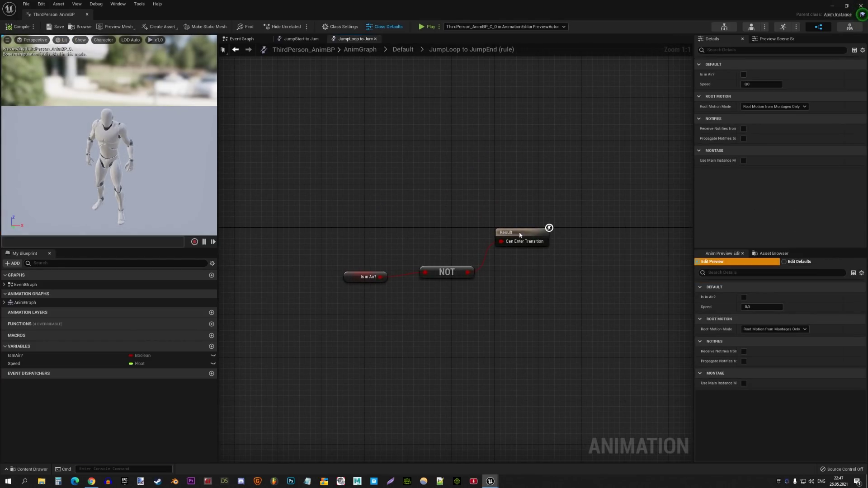
# Browse the Event Graph, AnimGraph, Default state machine and Idle/Run state, selecting the ThirdPerson_IdleRun_2D blendspace.
pyautogui.click(300, 38)
pyautogui.click(244, 39)
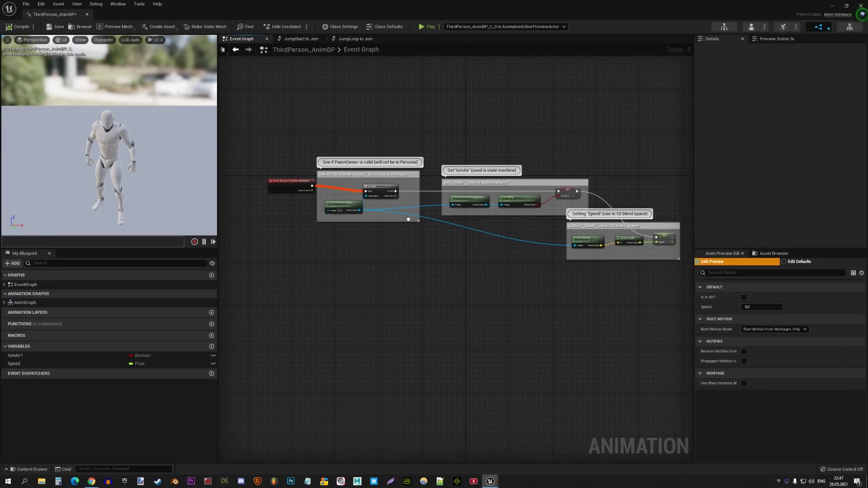
pyautogui.doubleClick(20, 303)
pyautogui.click(417, 298)
pyautogui.doubleClick(417, 298)
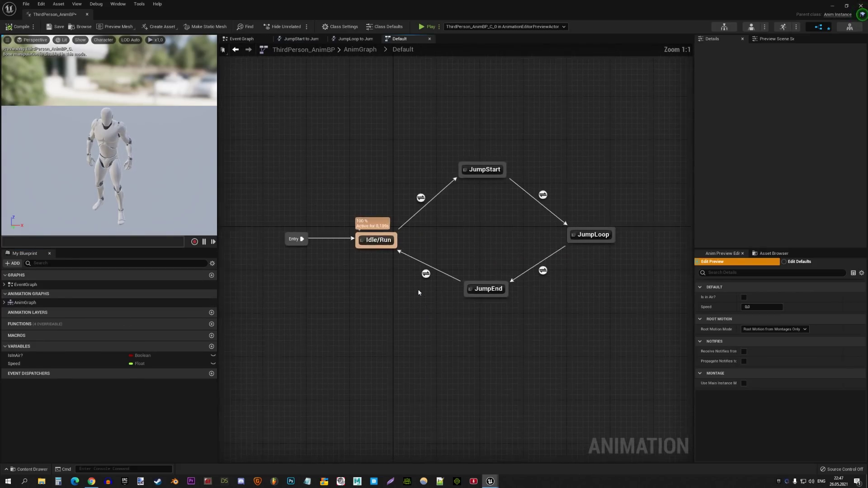
pyautogui.doubleClick(409, 270)
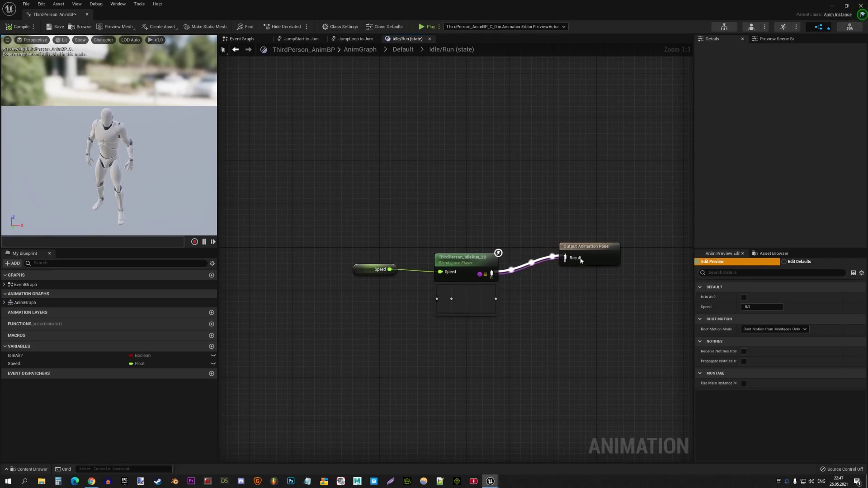
pyautogui.click(492, 273)
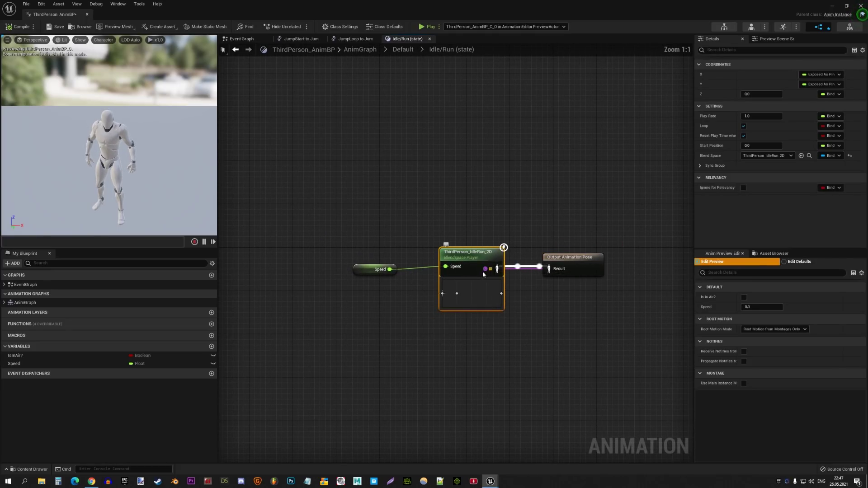
pyautogui.moveTo(126, 150); pyautogui.dragTo(144, 150)
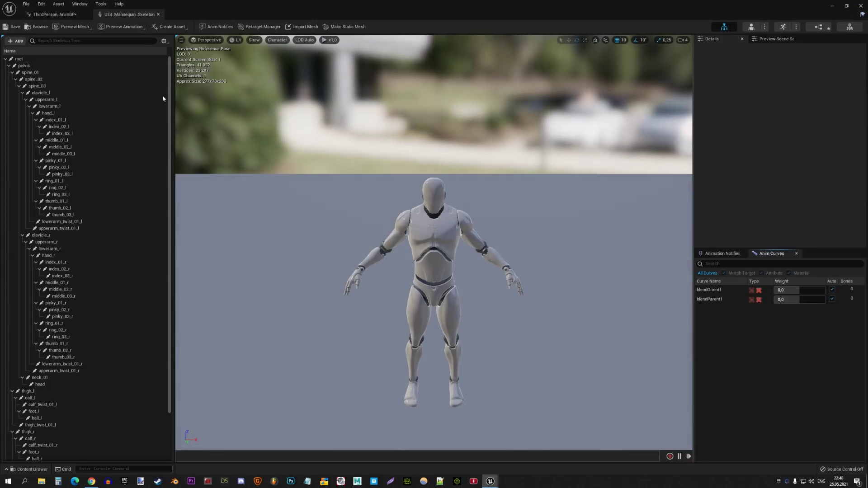
# Float the skeleton editor, open SK_Mannequin_Female and show its bone hierarchy.
pyautogui.moveTo(294, 13); pyautogui.dragTo(294, 90)
pyautogui.doubleClick(821, 93)
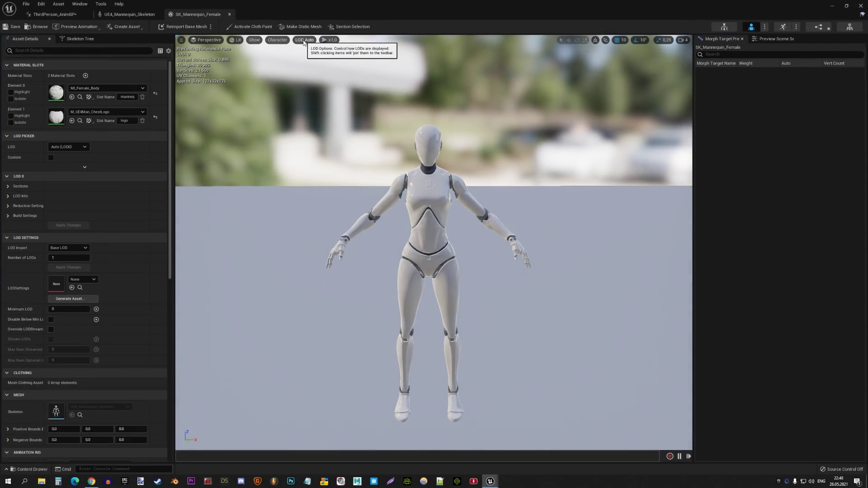
pyautogui.scroll(3, 400, 150)
pyautogui.scroll(3, 375, 158)
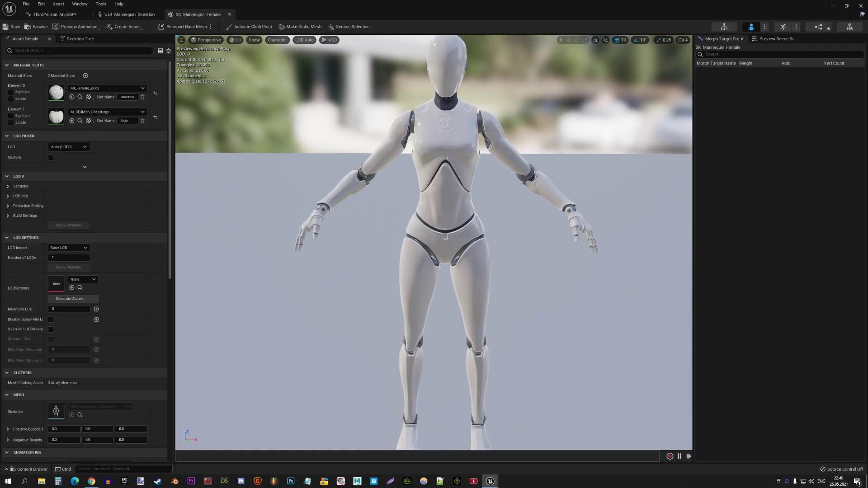
pyautogui.click(78, 39)
# Preview ThirdPerson_Jump on the female mannequin, then close the mesh editor.
pyautogui.click(67, 28)
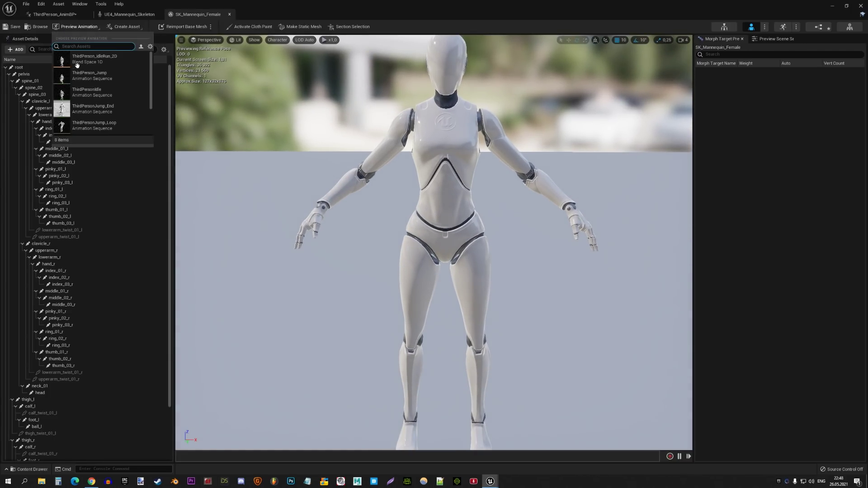
pyautogui.click(86, 75)
pyautogui.scroll(-5, 394, 74)
pyautogui.scroll(5, 427, 155)
pyautogui.scroll(-2, 450, 159)
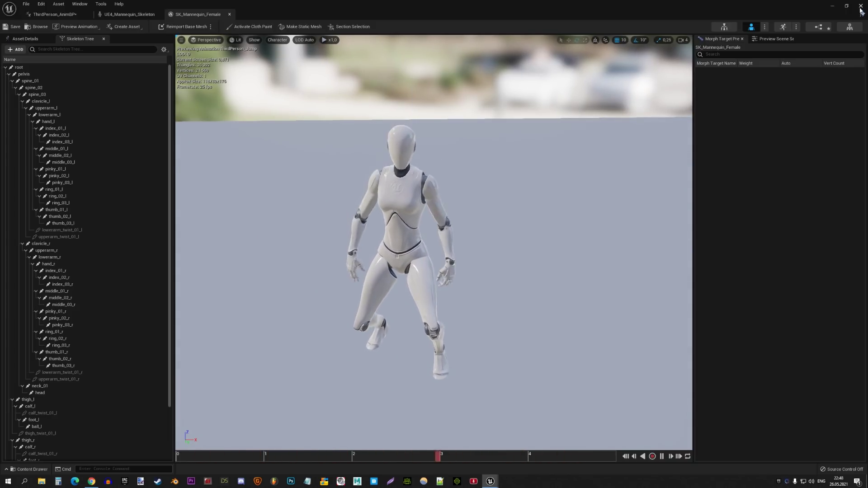
pyautogui.click(861, 6)
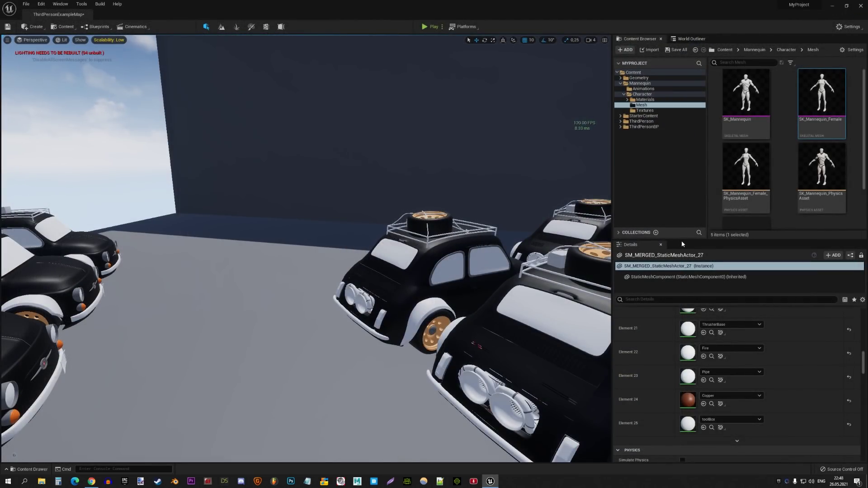
# Enlarge the Content Browser asset area, deselect the mannequin, and look down a row of cars.
pyautogui.moveTo(683, 241); pyautogui.dragTo(679, 353)
pyautogui.click(796, 243)
pyautogui.moveTo(281, 178); pyautogui.dragTo(244, 181, button='right')
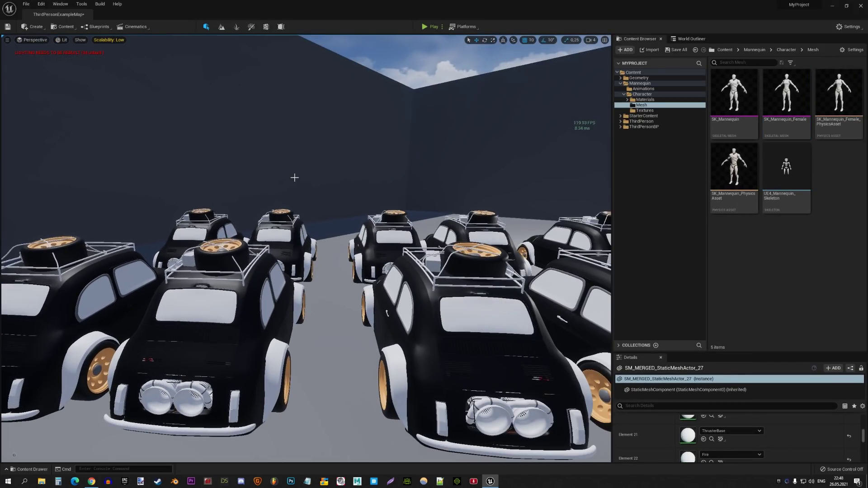
pyautogui.moveTo(297, 189); pyautogui.dragTo(317, 190, button='right')
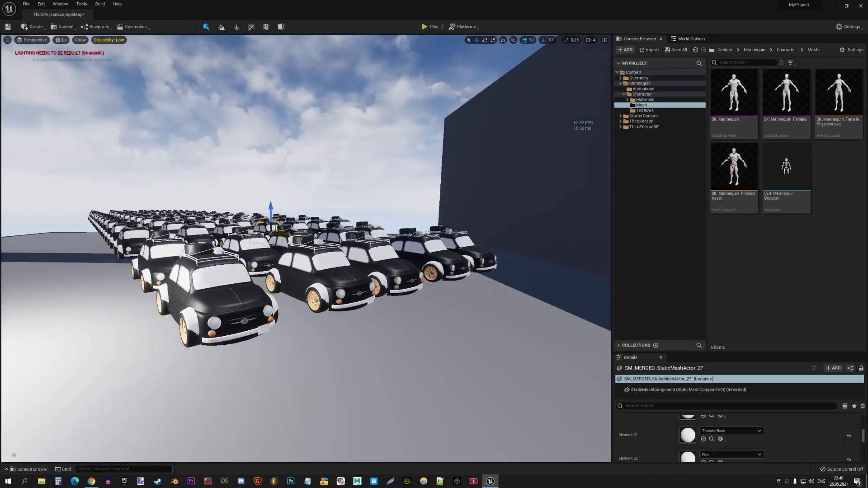
# Select the front car, fly through it, clear the selection, rise above the rows, and open Build.
pyautogui.click(364, 300)
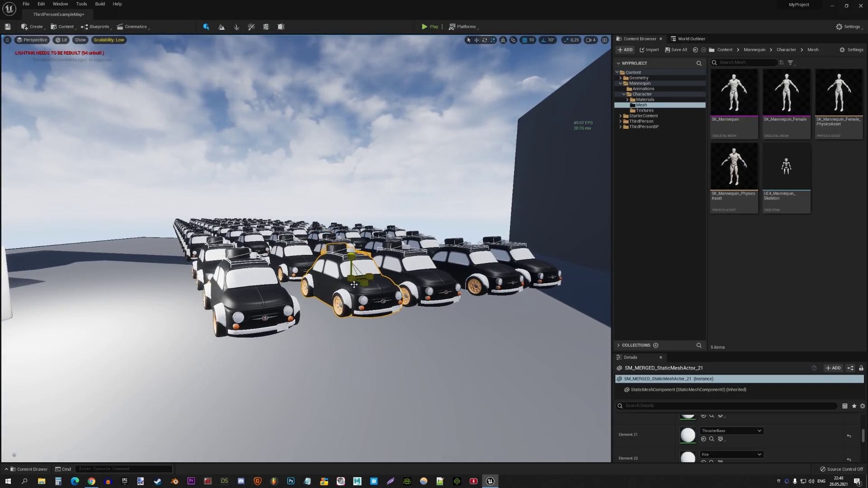
pyautogui.moveTo(356, 294); pyautogui.dragTo(356, 295, button='right')
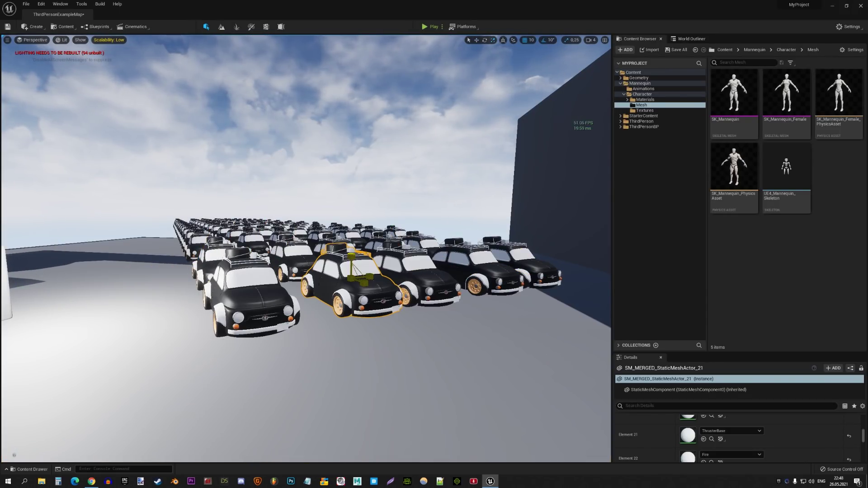
pyautogui.press('Escape')
pyautogui.moveTo(356, 295); pyautogui.dragTo(357, 294, button='right')
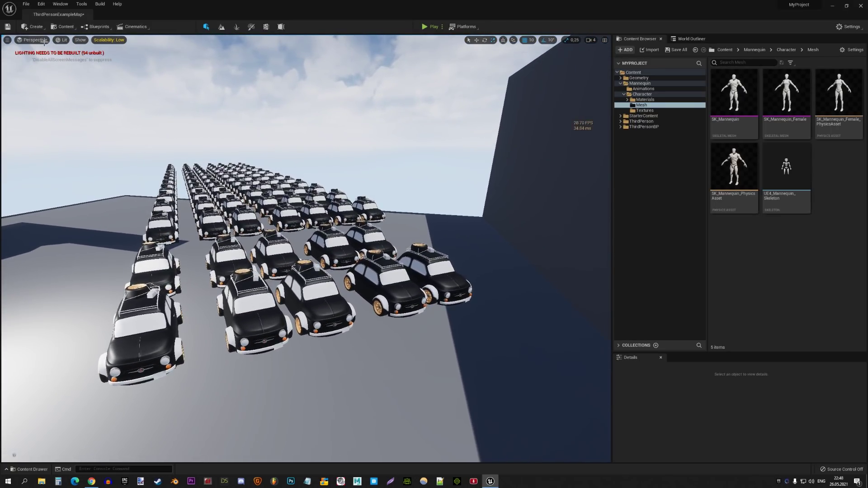
pyautogui.click(100, 4)
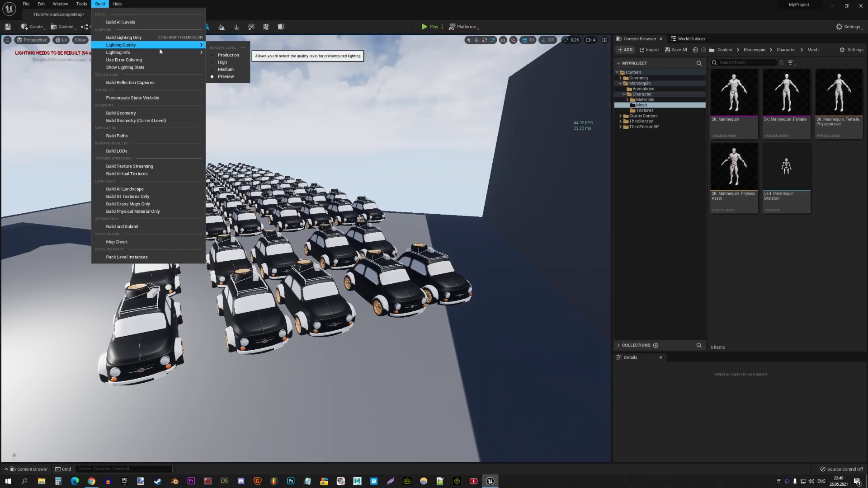
# Browse the Build menu's Lighting Quality entries, then choose Build All Levels.
pyautogui.moveTo(162, 57)
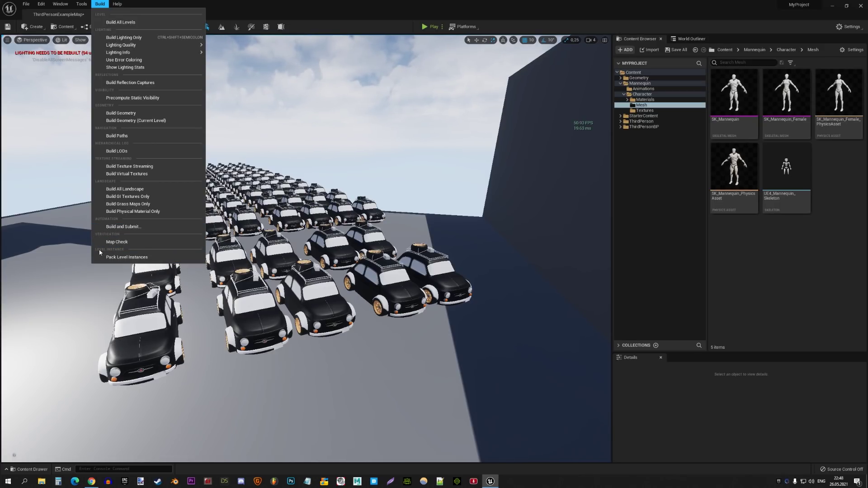
pyautogui.click(139, 263)
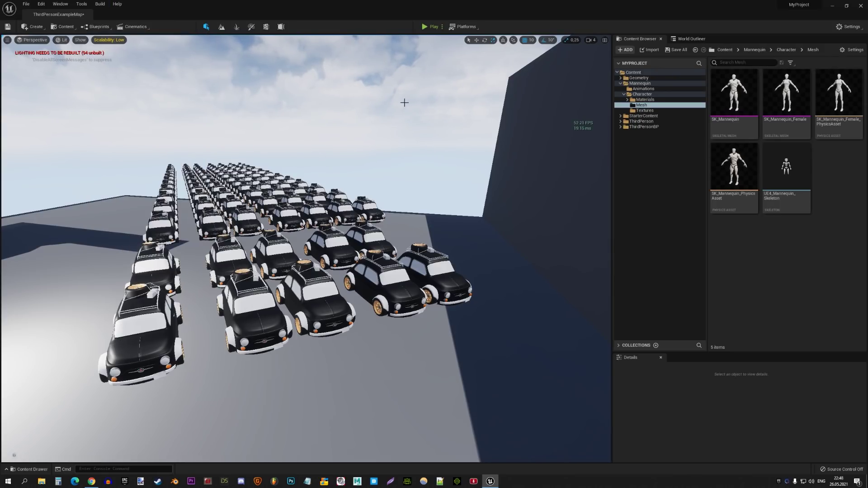
pyautogui.click(100, 3)
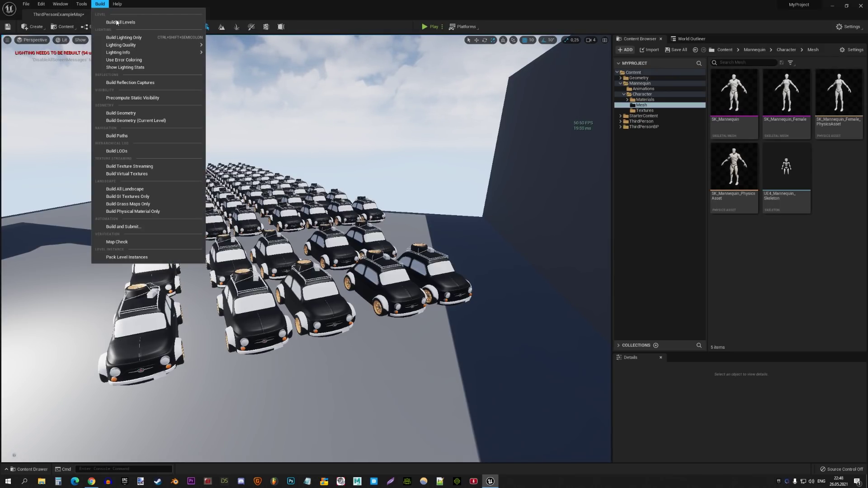
pyautogui.click(124, 23)
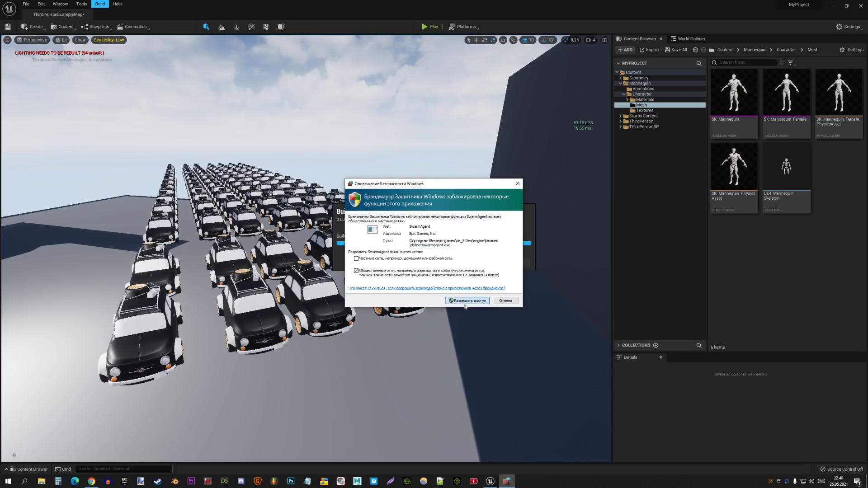
# Allow SwarmAgent through the firewall, then open and enlarge the Swarm Agent progress window.
pyautogui.click(455, 301)
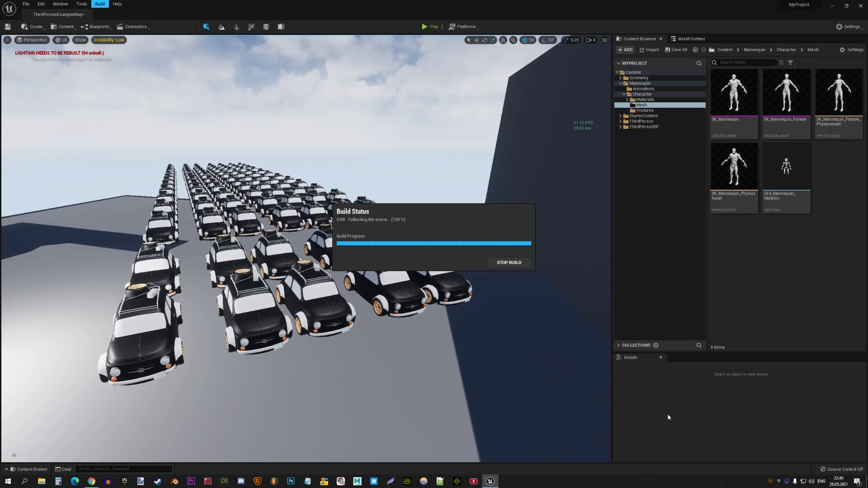
pyautogui.doubleClick(771, 483)
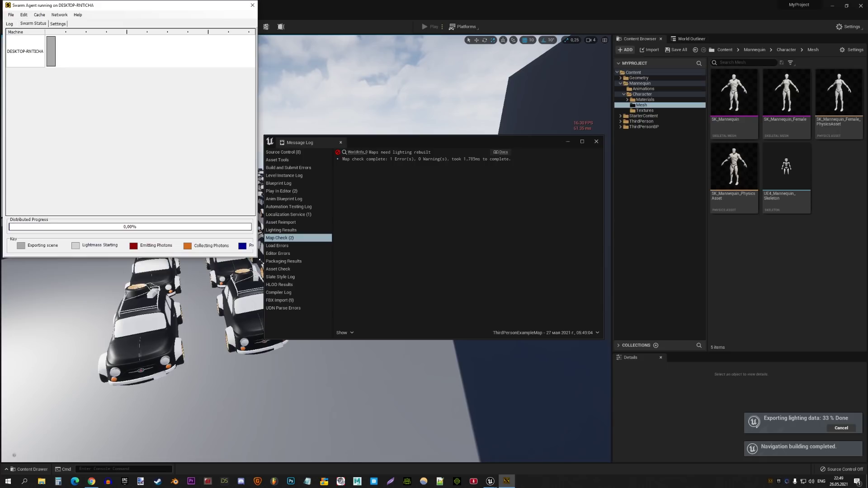
pyautogui.moveTo(261, 262); pyautogui.dragTo(430, 313)
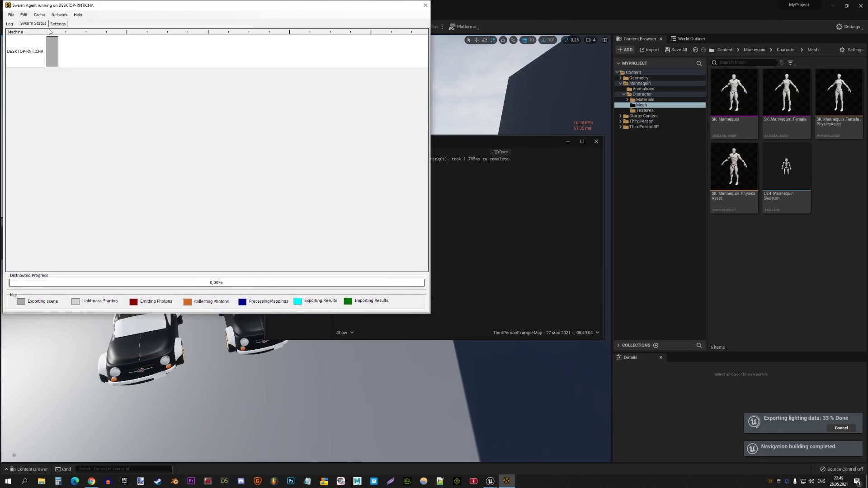
# Reposition the Swarm Agent window around the screen to reveal its log.
pyautogui.moveTo(90, 6); pyautogui.dragTo(217, 118)
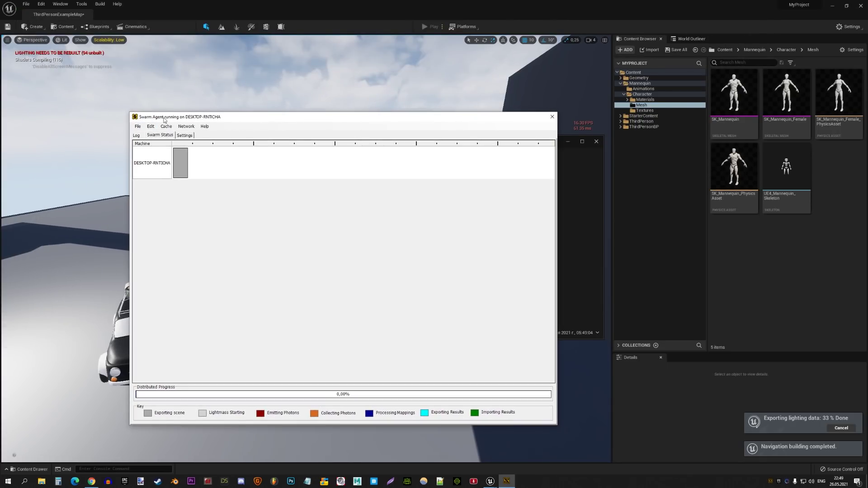
pyautogui.moveTo(163, 120); pyautogui.dragTo(326, 121)
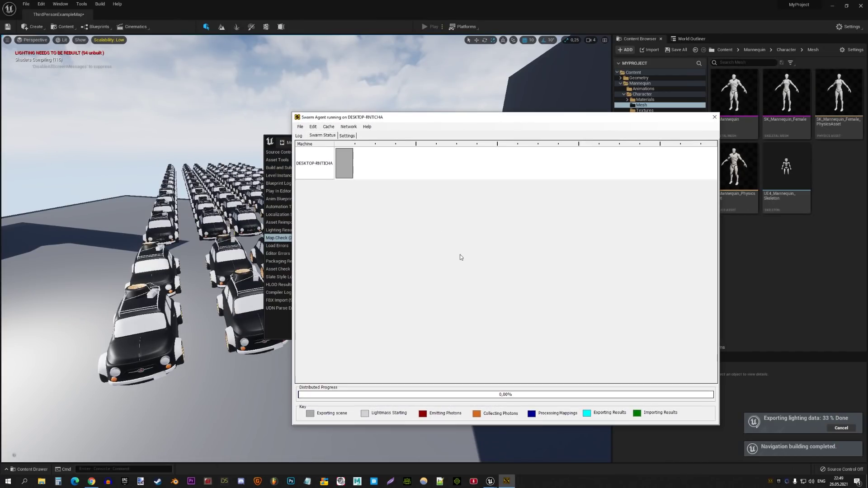
pyautogui.moveTo(401, 120); pyautogui.dragTo(276, 229)
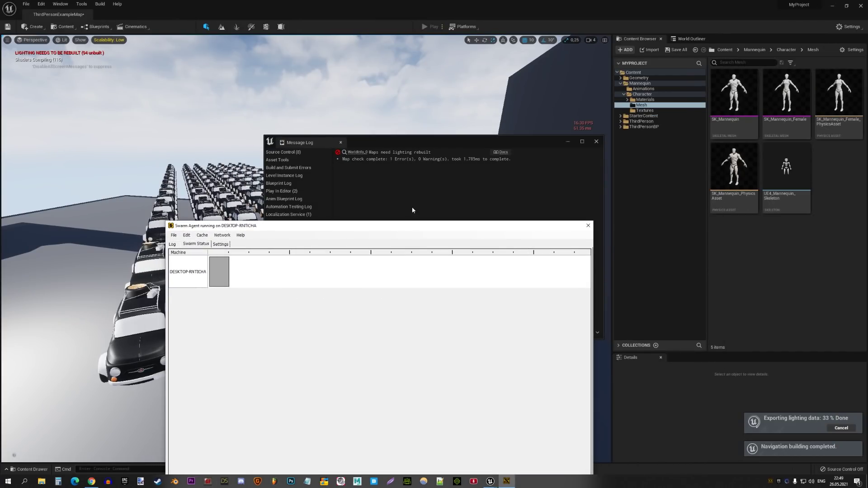
pyautogui.moveTo(393, 228); pyautogui.dragTo(429, 130)
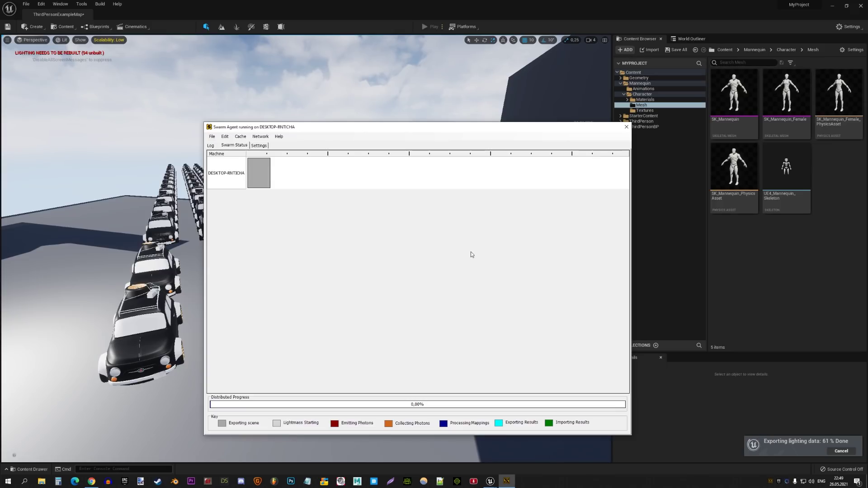
pyautogui.moveTo(578, 128)
pyautogui.mouseDown()
pyautogui.moveTo(593, 344)
pyautogui.moveTo(581, 138)
pyautogui.mouseUp()
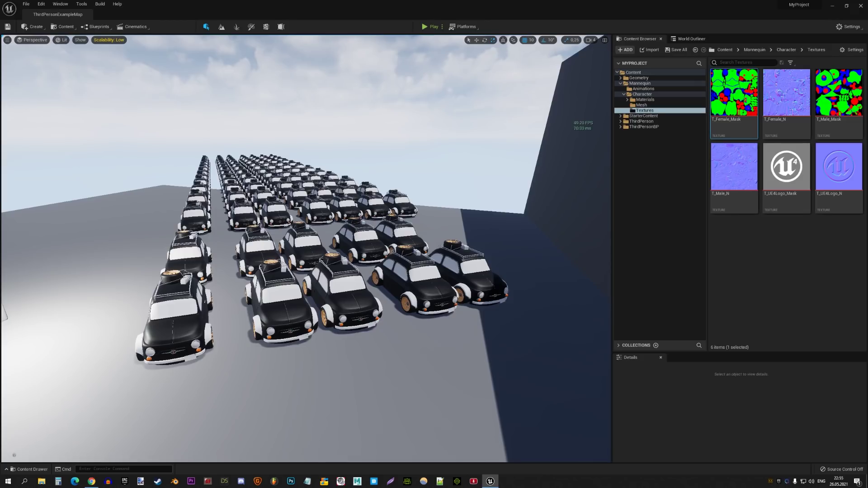
# Fly toward the lit car rows in full-screen viewport, restore the editor layout, and open Settings.
pyautogui.press('Up')
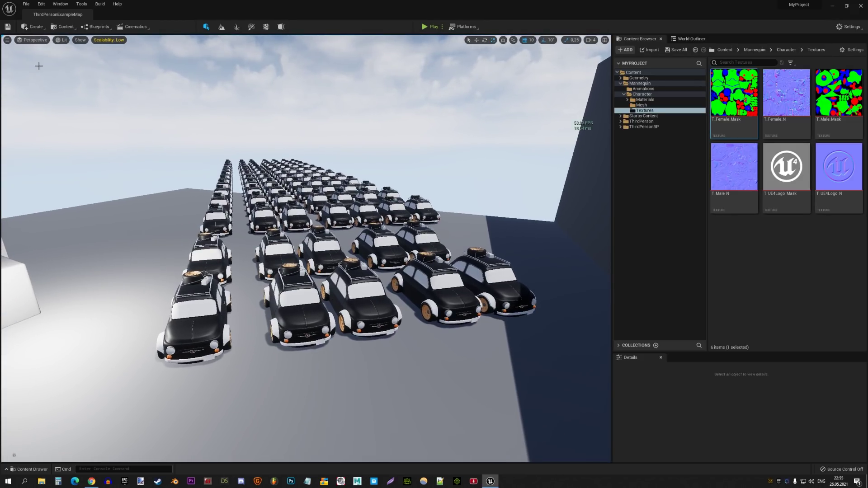
pyautogui.press('F11')
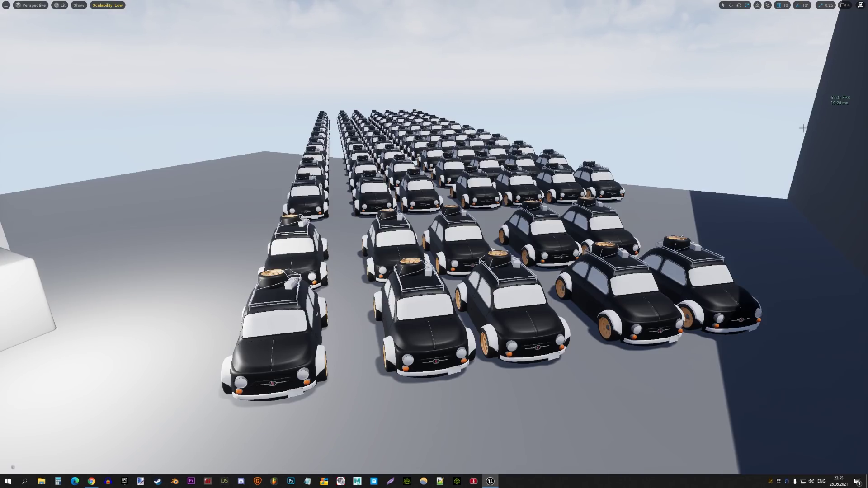
pyautogui.moveTo(534, 225)
pyautogui.mouseDown(button='right')
pyautogui.moveTo(497, 253)
pyautogui.moveTo(453, 245)
pyautogui.moveTo(444, 275)
pyautogui.mouseUp(button='right')
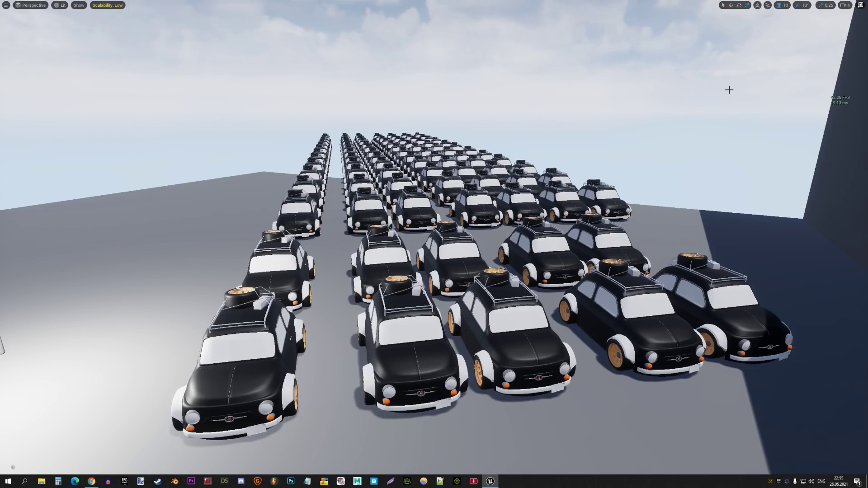
pyautogui.press('F11')
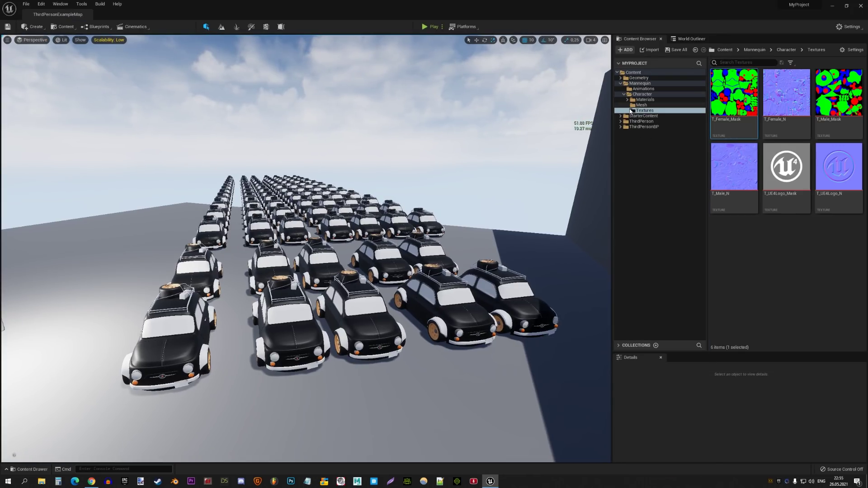
pyautogui.click(852, 27)
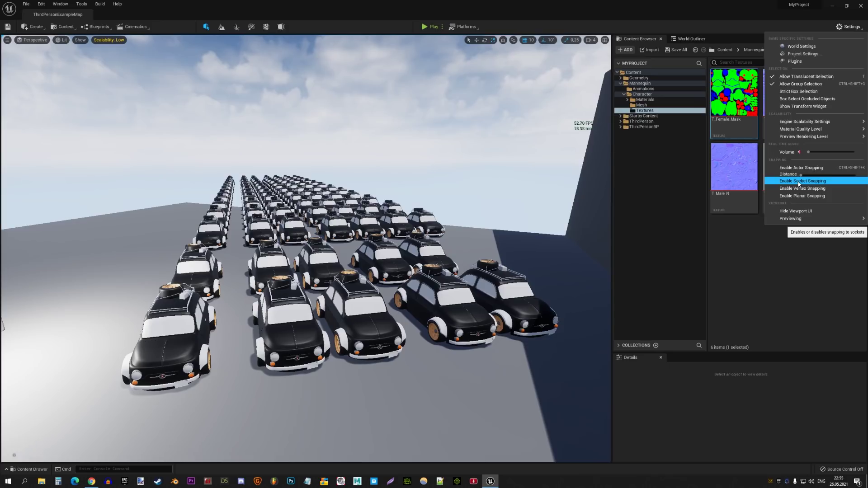
# Drag the actor snapping distance to its maximum and glance at the asset view options.
pyautogui.moveTo(801, 175); pyautogui.dragTo(865, 178)
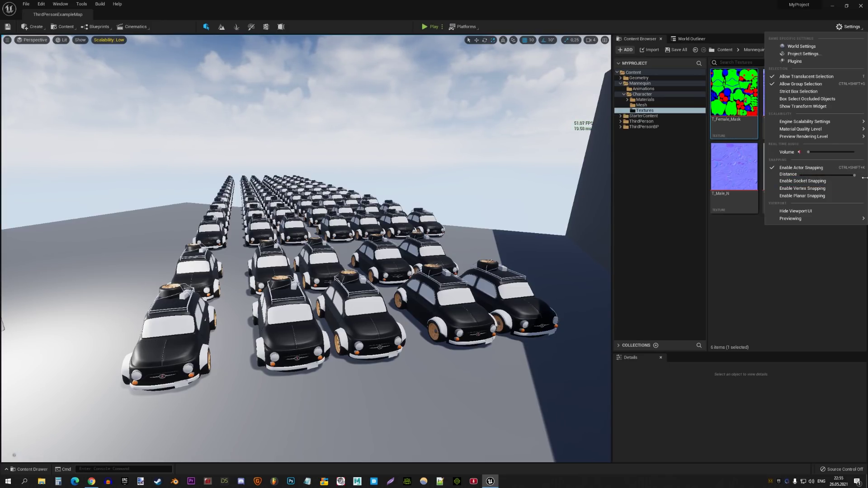
pyautogui.click(806, 182)
pyautogui.click(853, 50)
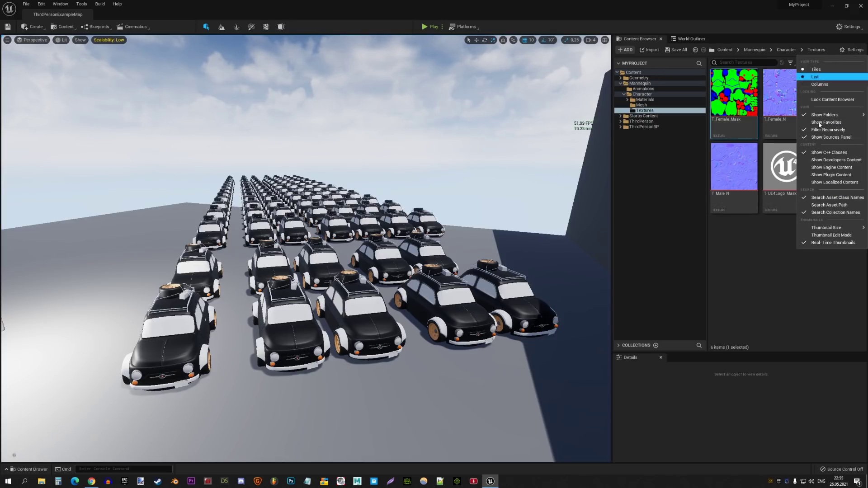
pyautogui.click(859, 50)
# Enable socket snapping from the Settings menu, then expand the viewport full-screen.
pyautogui.click(849, 27)
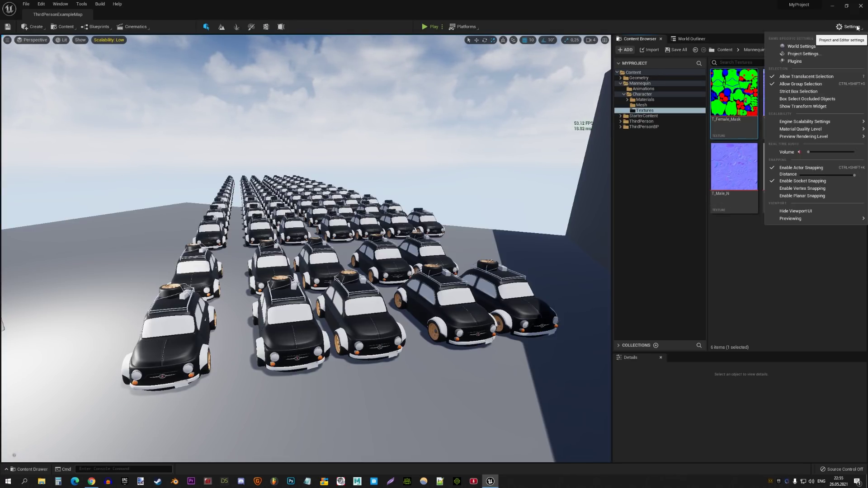
pyautogui.click(791, 189)
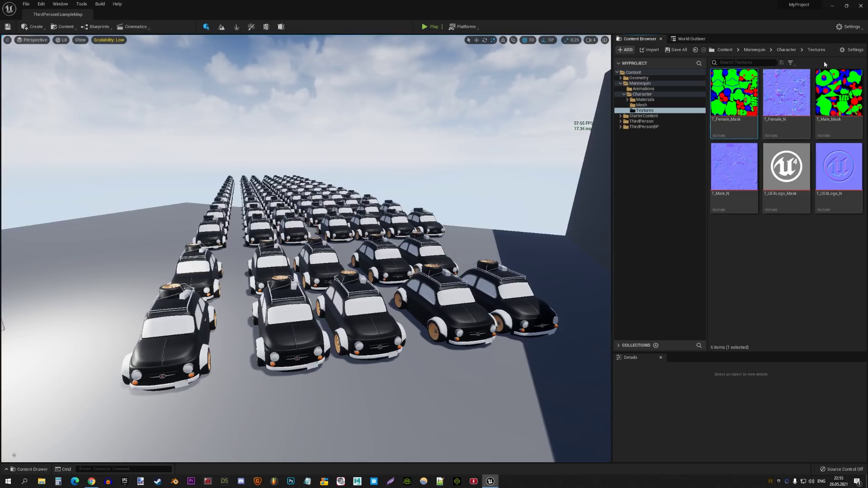
pyautogui.click(853, 27)
pyautogui.click(790, 199)
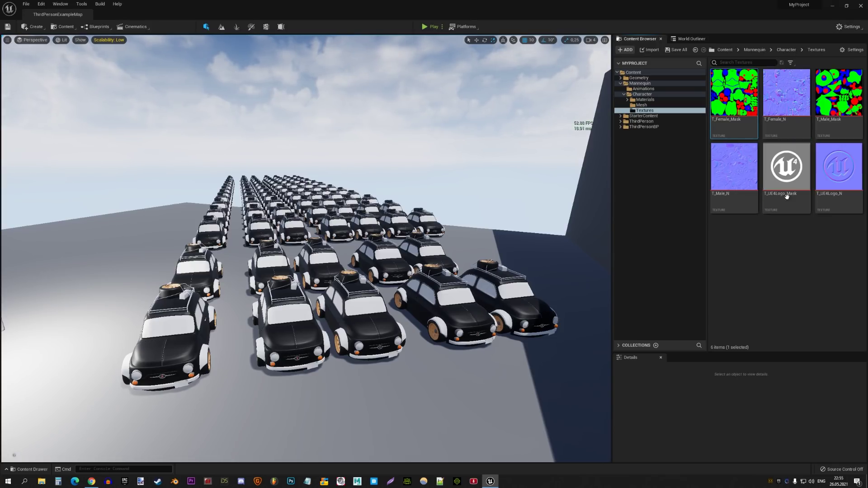
pyautogui.press('F11')
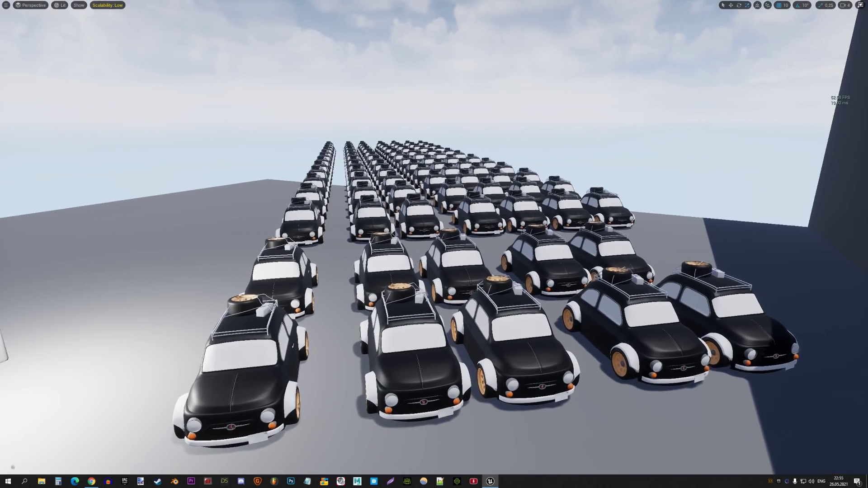
# Run FREEZERENDERING from the console and fly the camera through the car field.
pyautogui.press('`')
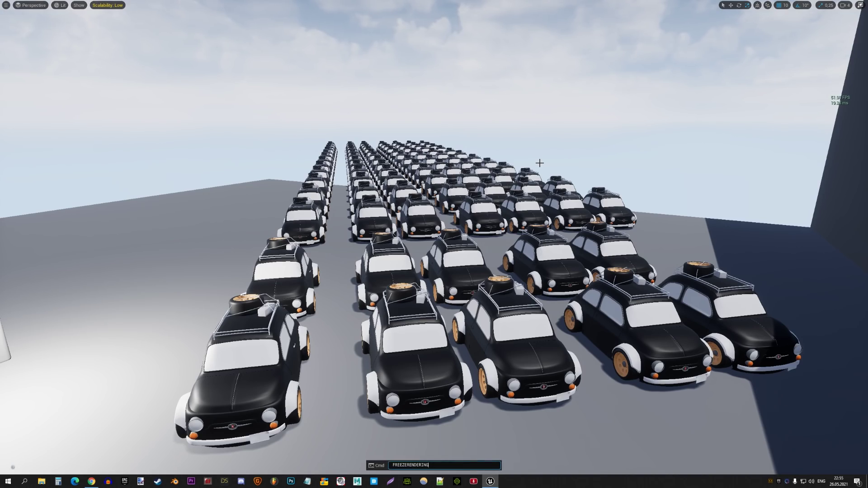
pyautogui.press('Return')
pyautogui.moveTo(525, 155); pyautogui.dragTo(525, 156, button='right')
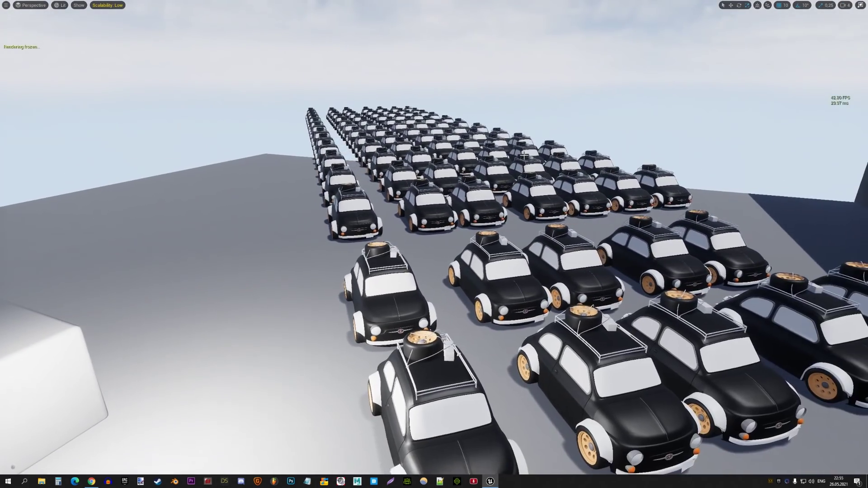
# Run FREEZERENDERING again to unfreeze, pull back, leave full-screen, and open Settings.
pyautogui.press('`')
pyautogui.press('Return')
pyautogui.moveTo(524, 155); pyautogui.dragTo(509, 141, button='right')
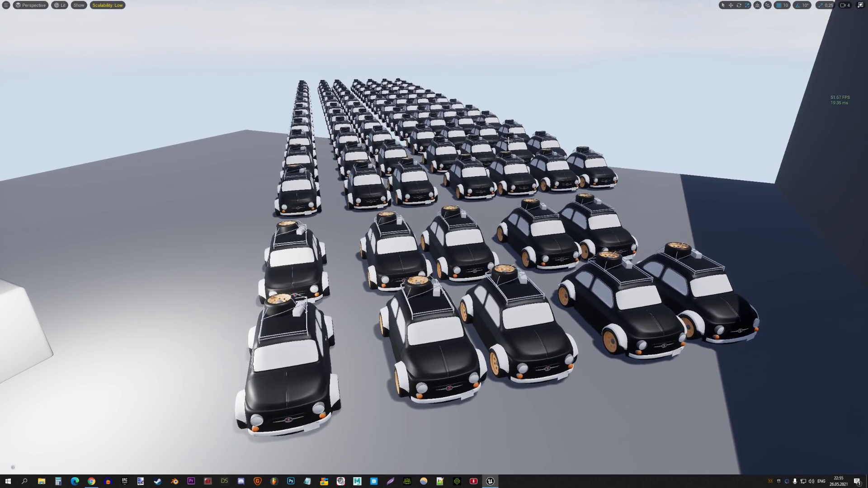
pyautogui.press('F11')
pyautogui.click(849, 27)
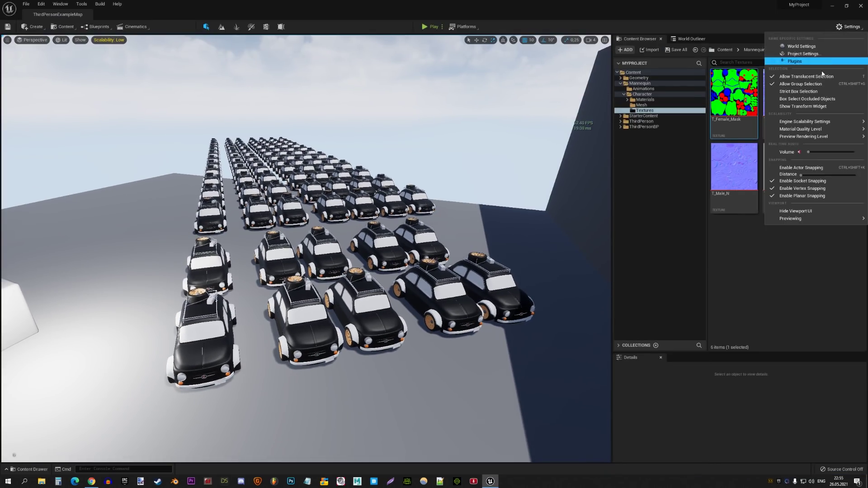
pyautogui.click(804, 54)
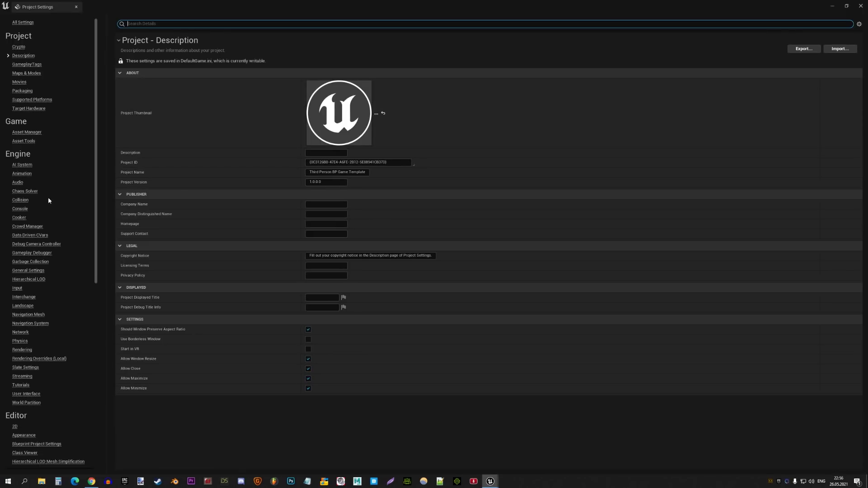
pyautogui.click(22, 349)
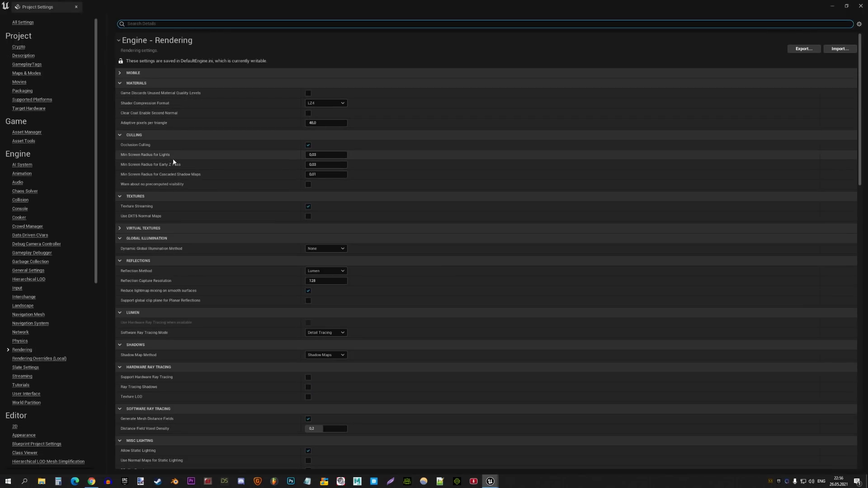
pyautogui.scroll(-2, 174, 162)
pyautogui.scroll(-3, 178, 128)
pyautogui.scroll(-2, 177, 127)
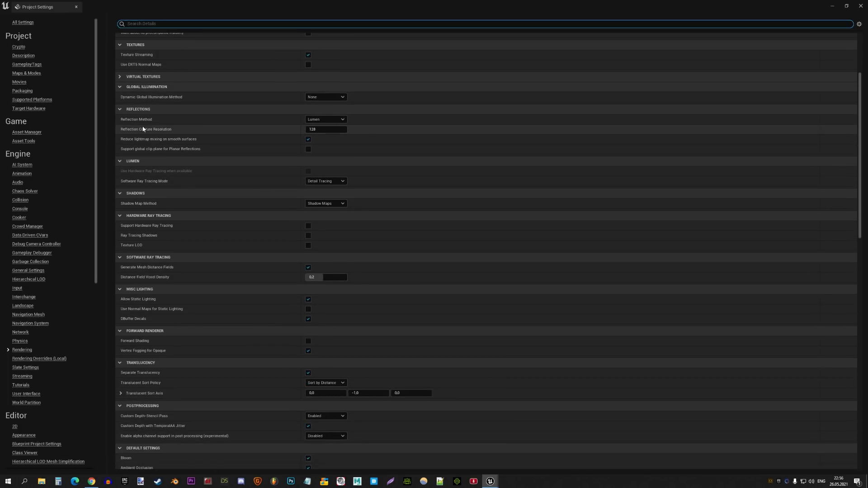
pyautogui.scroll(-15, 184, 217)
pyautogui.click(466, 250)
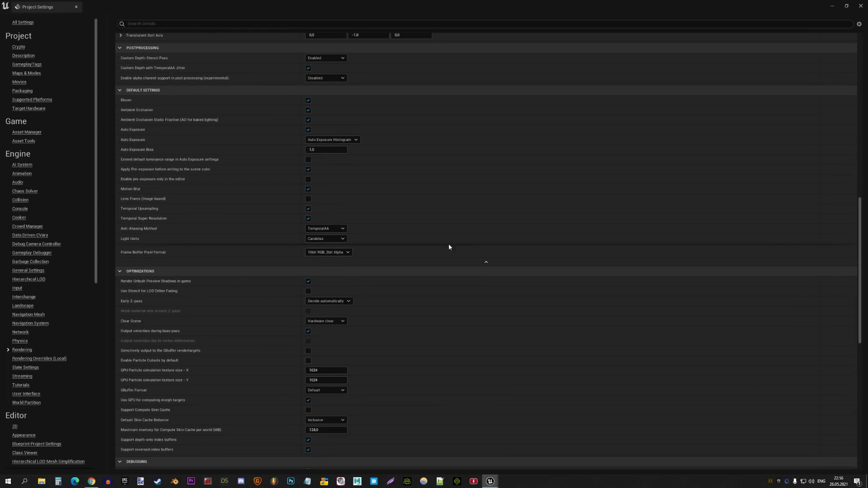
pyautogui.scroll(-3, 217, 247)
pyautogui.scroll(-2, 203, 229)
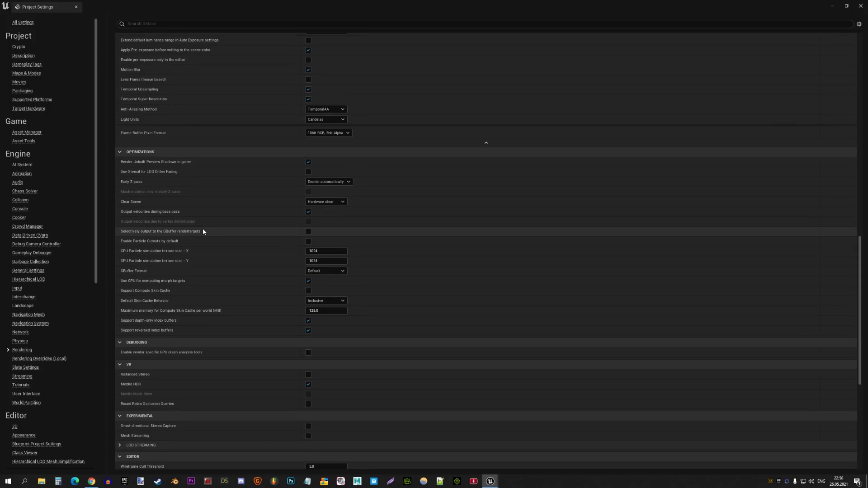
pyautogui.click(327, 182)
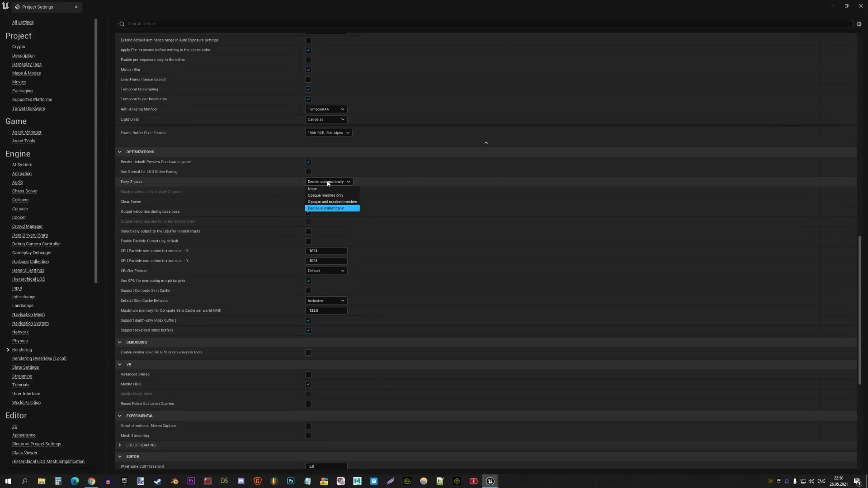
pyautogui.click(328, 183)
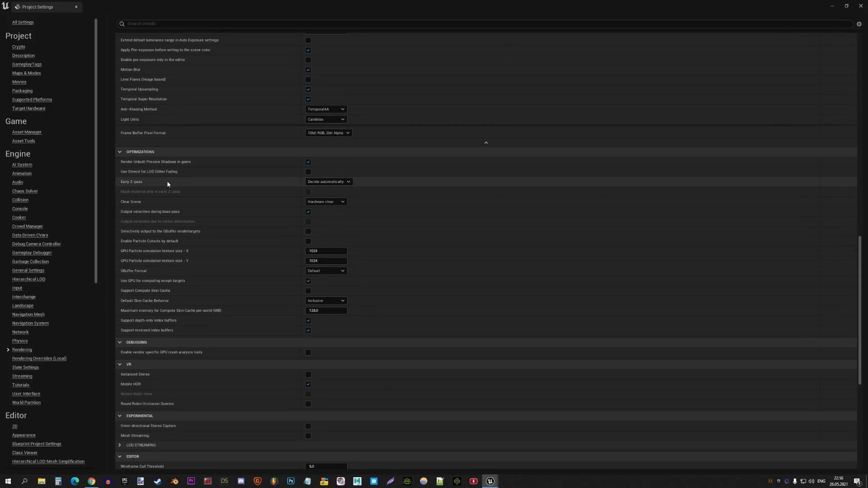
pyautogui.scroll(-3, 271, 214)
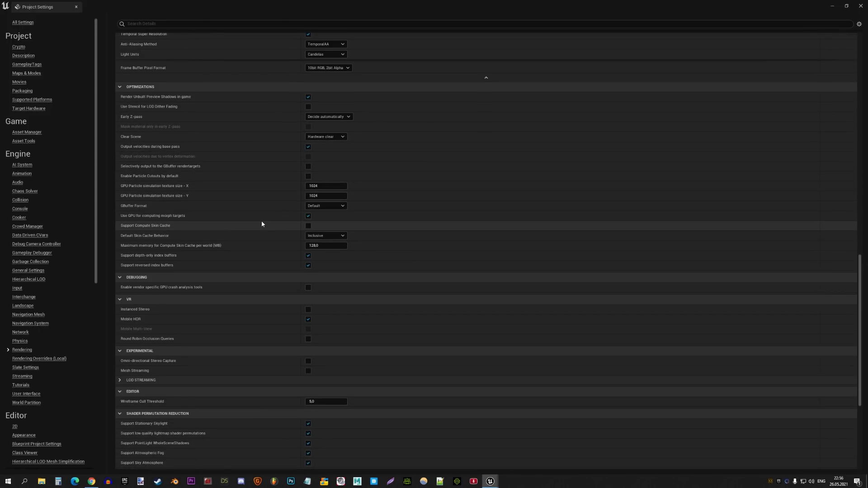
pyautogui.scroll(-3, 245, 230)
pyautogui.scroll(-3, 231, 225)
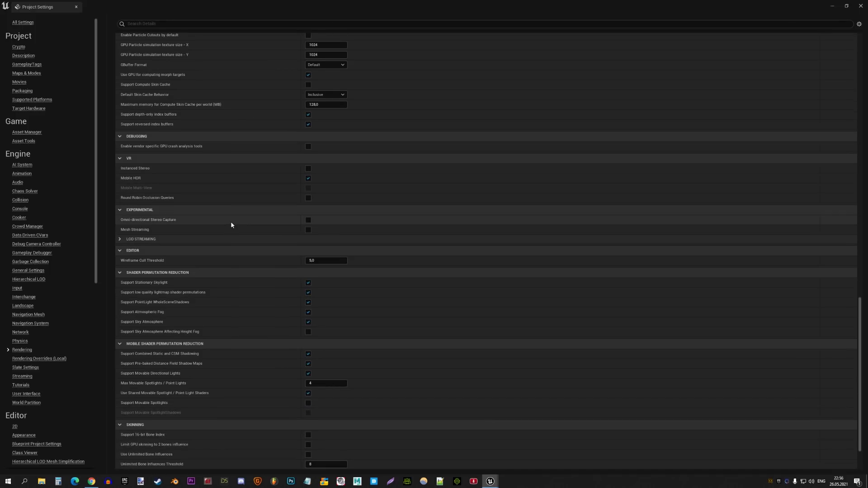
pyautogui.scroll(-3, 231, 225)
pyautogui.click(127, 176)
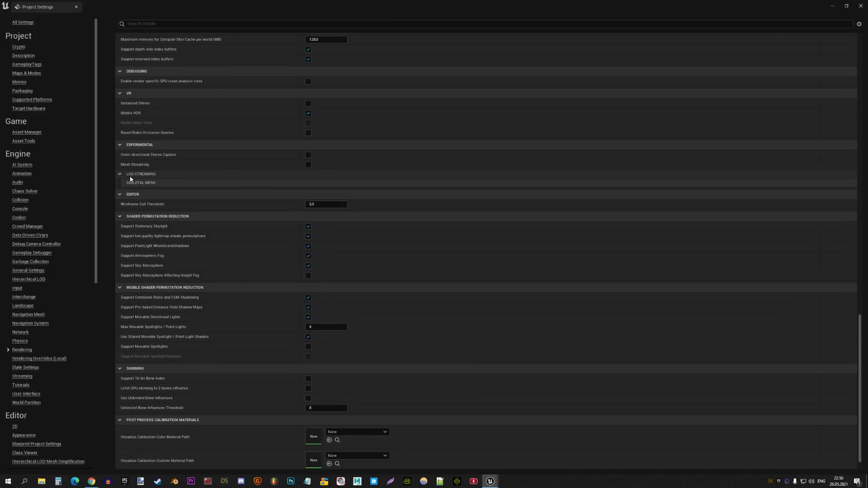
pyautogui.scroll(-1, 183, 224)
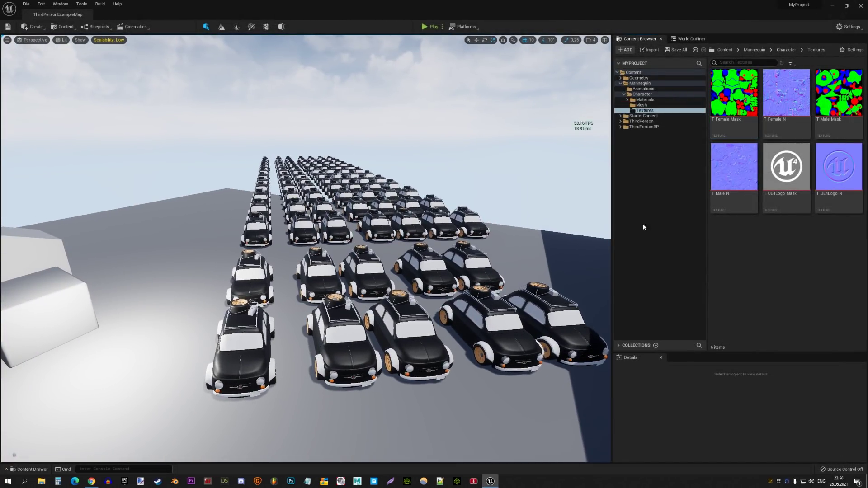
# View the level full-screen, return to the editor, open the Mannequin folder, and right-click a merged car.
pyautogui.press('F11')
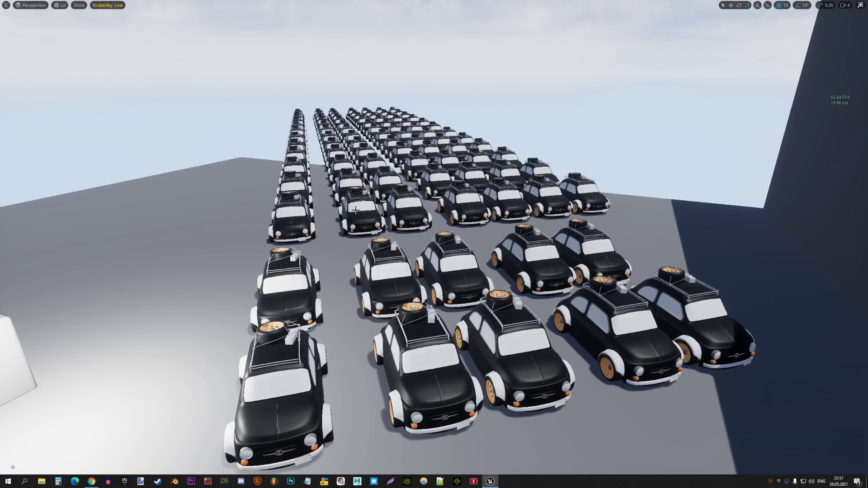
pyautogui.press('F11')
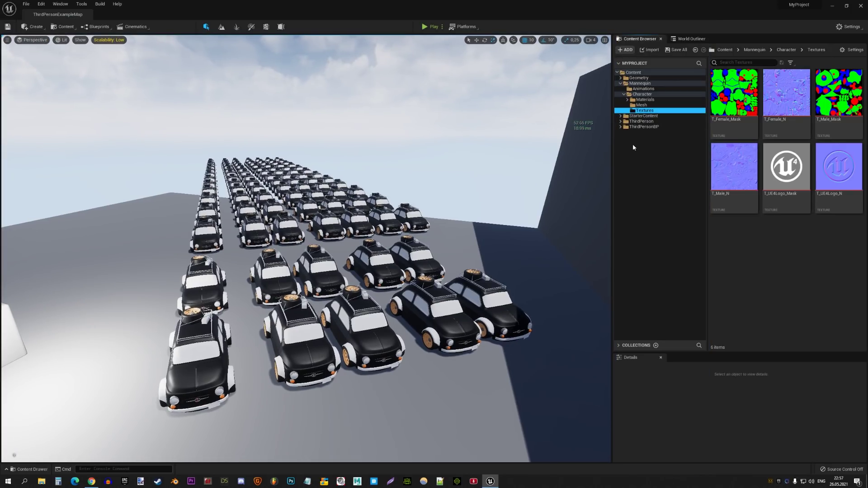
pyautogui.click(621, 84)
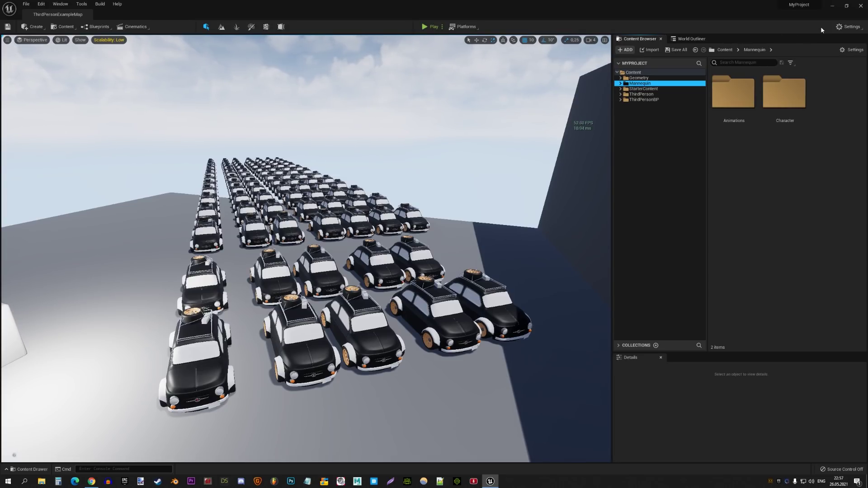
pyautogui.rightClick(357, 270)
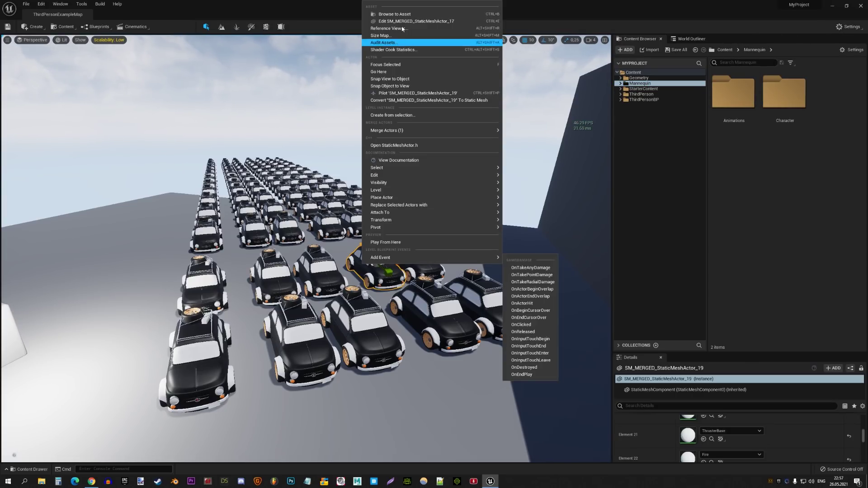
pyautogui.press('Escape')
pyautogui.hotkey('ctrl', 'e')
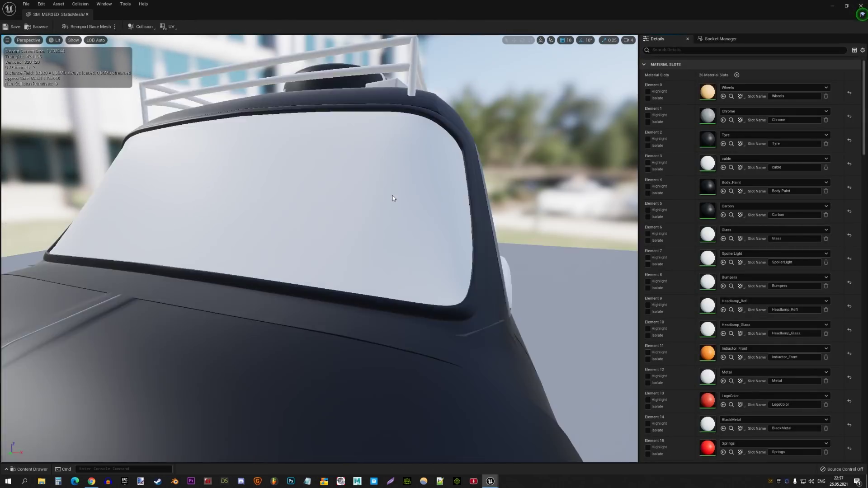
pyautogui.click(144, 26)
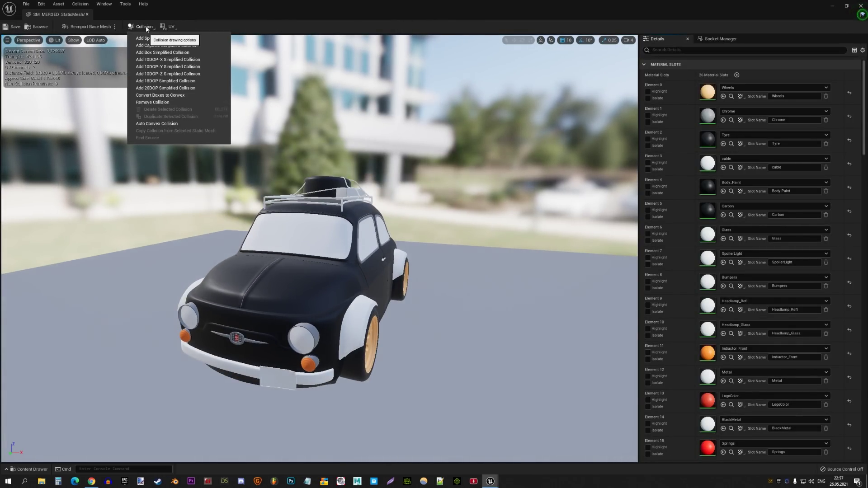
pyautogui.click(169, 27)
pyautogui.click(169, 27)
pyautogui.click(57, 41)
pyautogui.click(93, 41)
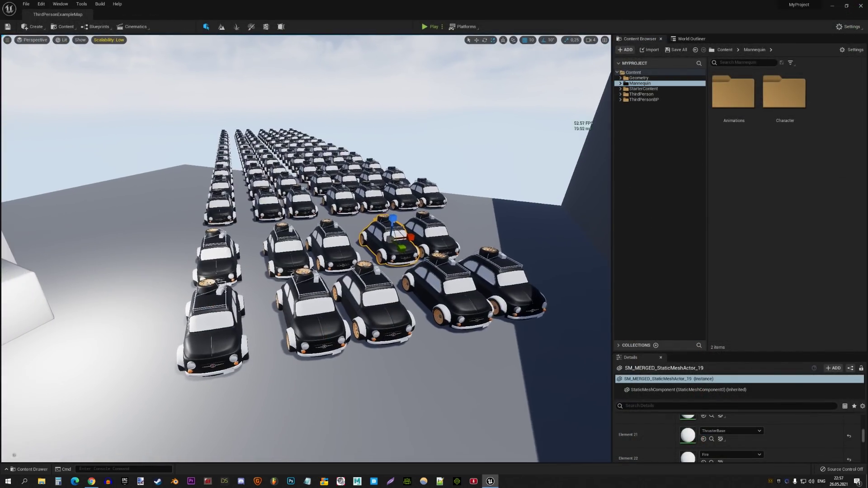
# Switch the level viewport to immersive full-screen over the car grid and deselect the merged car.
pyautogui.press('F11')
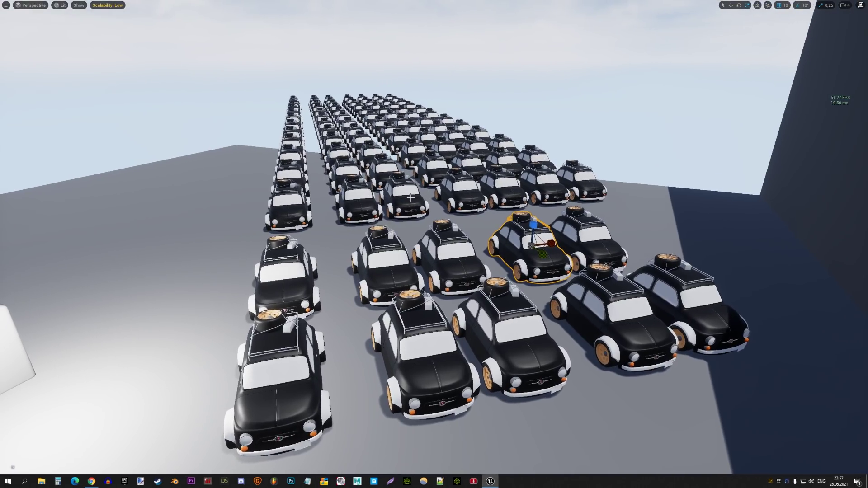
pyautogui.press('Escape')
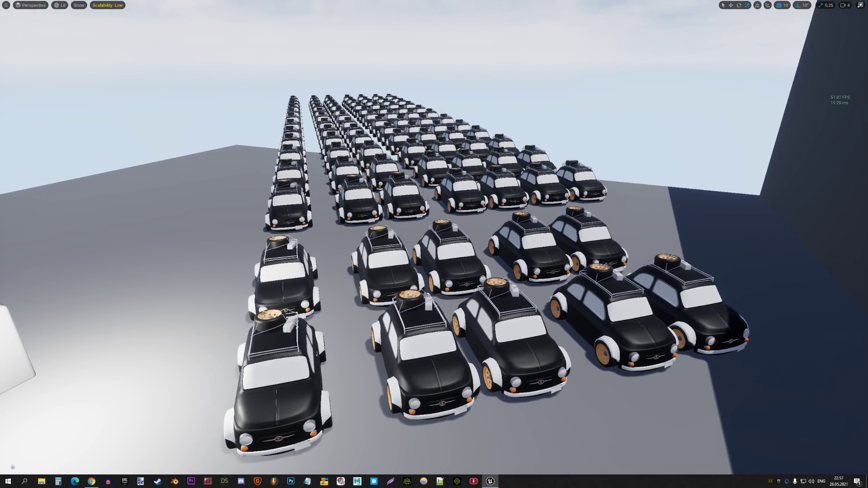